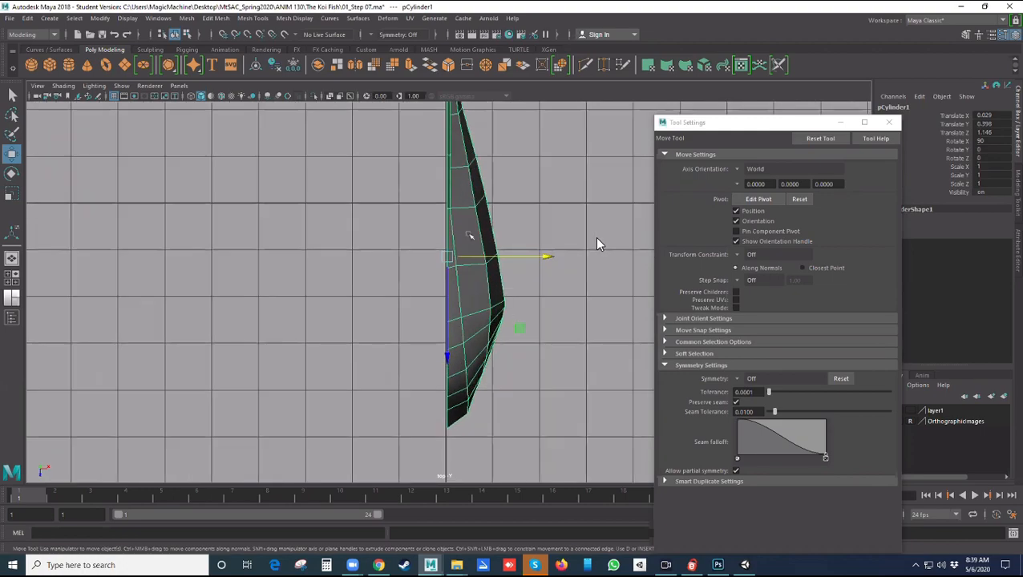
# Snap the half body's pivot along X onto the vertices of its flat centre edge
pyautogui.scroll(6, 598, 245)
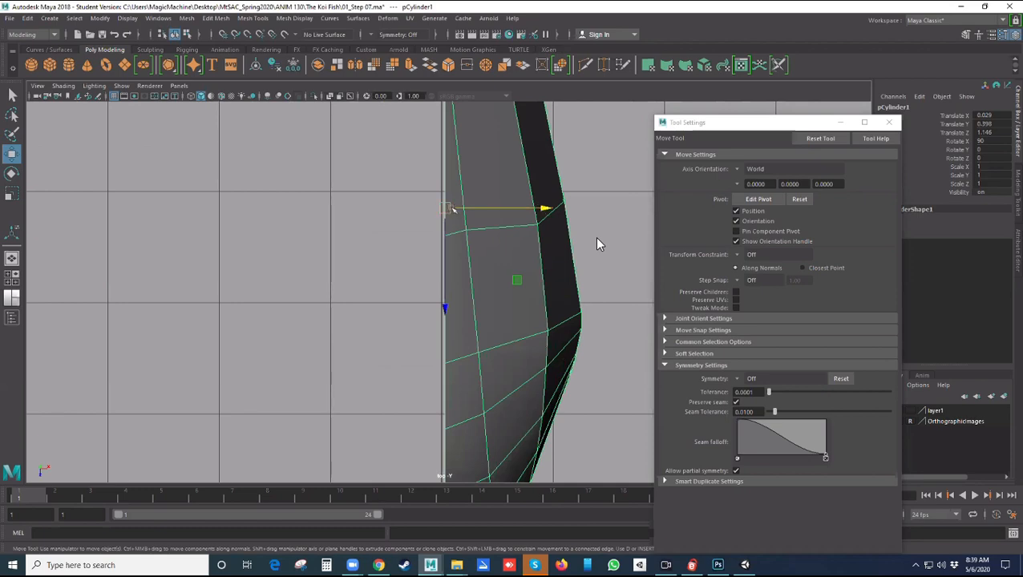
pyautogui.press('d')
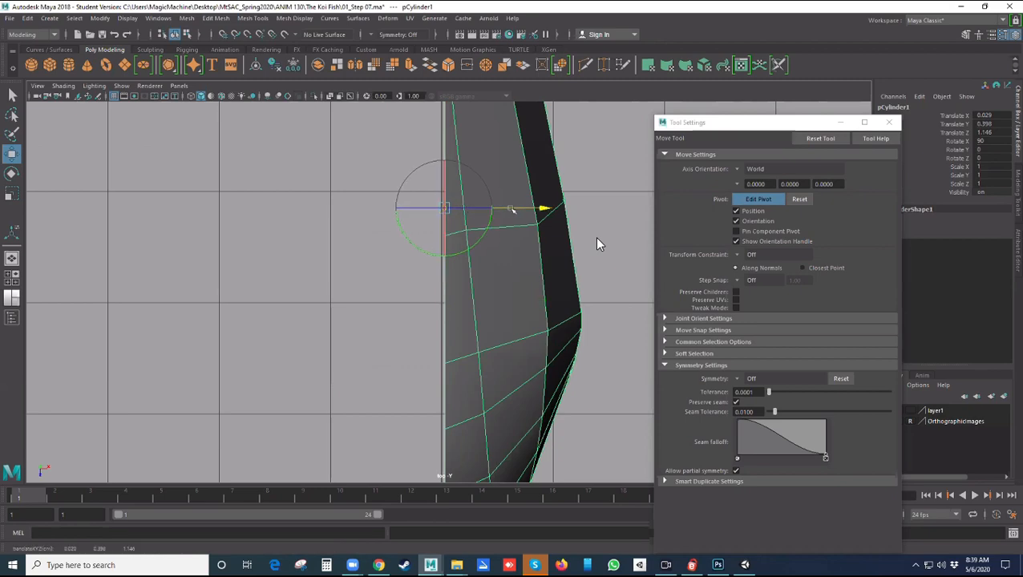
pyautogui.click(377, 335)
pyautogui.click(471, 278)
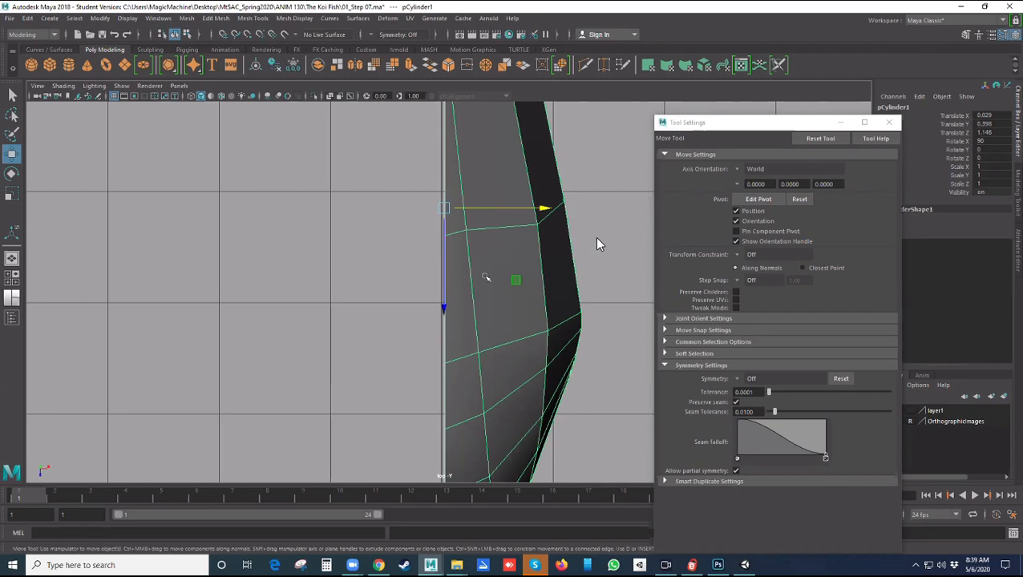
pyautogui.press('d')
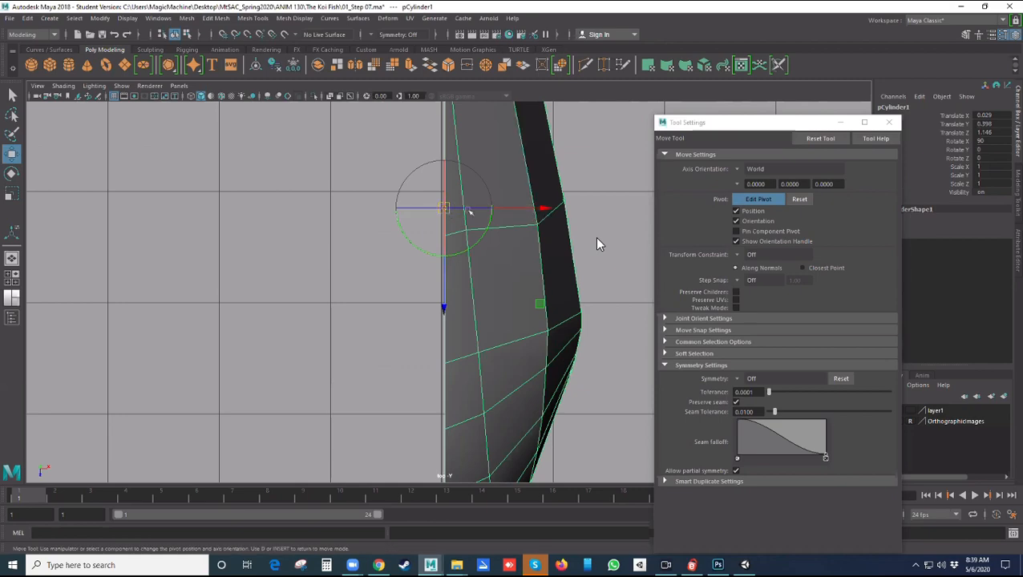
pyautogui.press('v')
pyautogui.moveTo(538, 209); pyautogui.dragTo(473, 214)
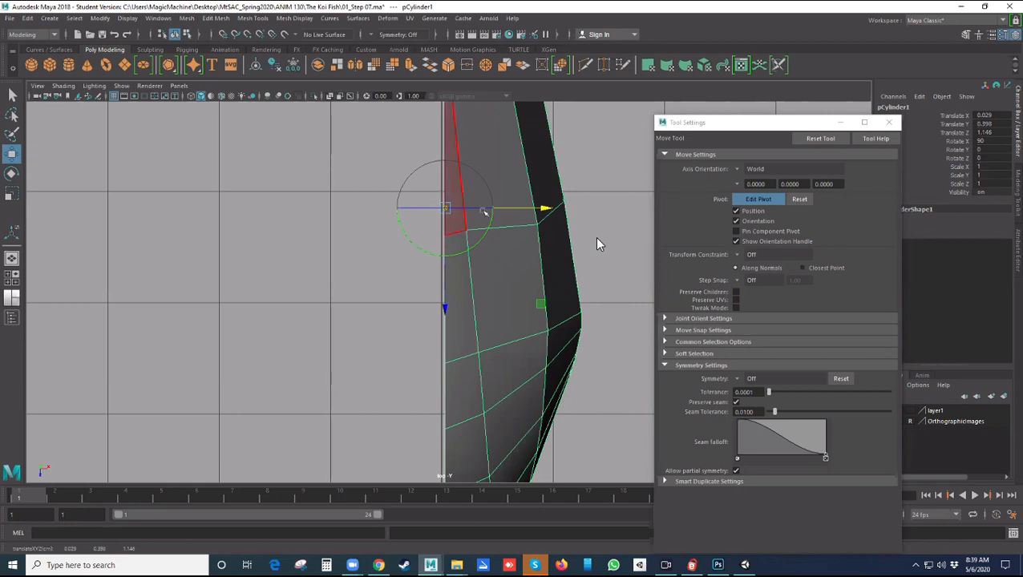
pyautogui.moveTo(508, 207); pyautogui.dragTo(449, 358)
pyautogui.press('v')
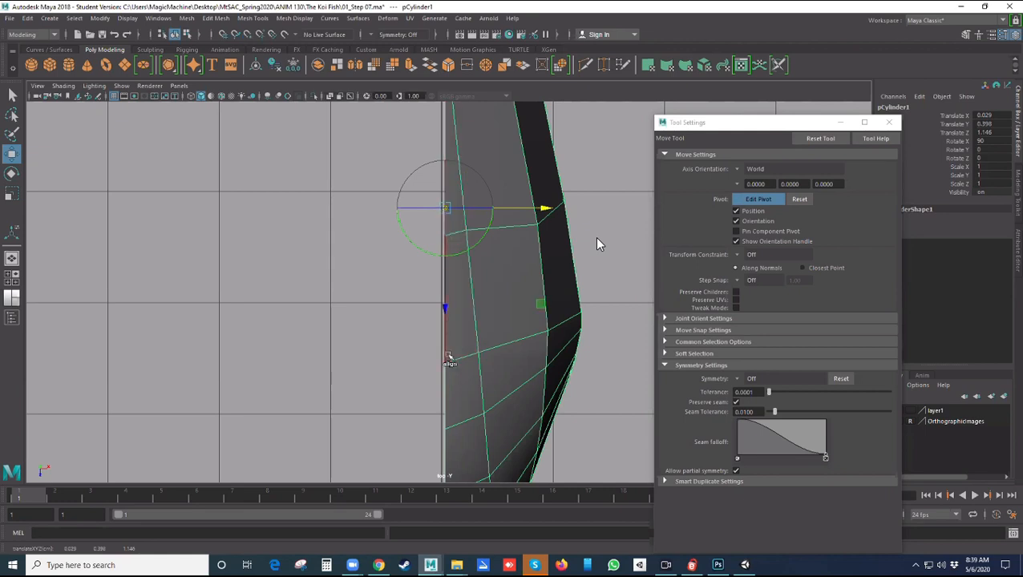
pyautogui.moveTo(449, 358); pyautogui.dragTo(449, 359)
pyautogui.press('d')
pyautogui.scroll(-5, 598, 244)
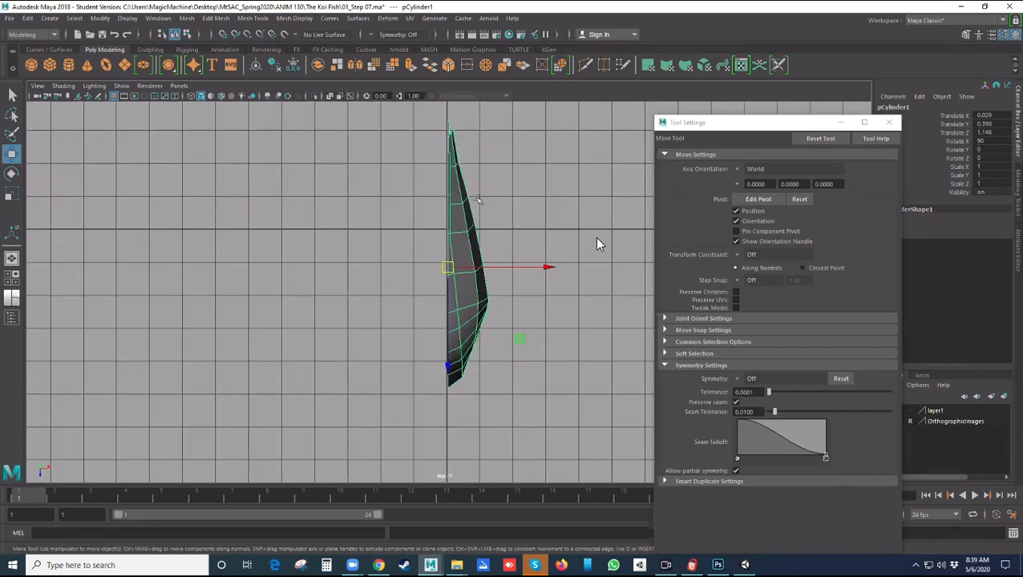
# Try moving the half body freely along X away from the centre line and back without snapping
pyautogui.moveTo(458, 265); pyautogui.dragTo(541, 278)
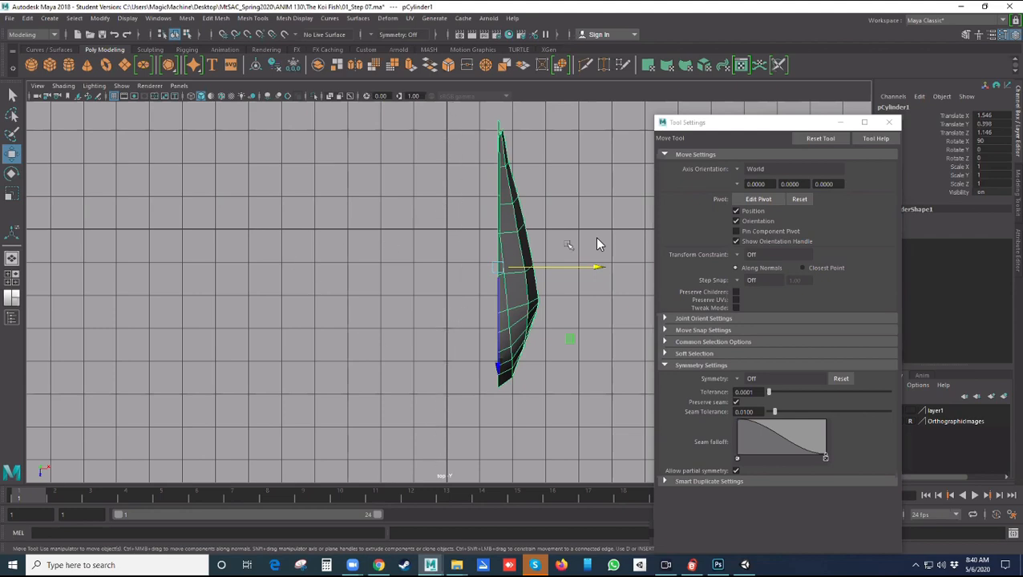
pyautogui.moveTo(535, 268); pyautogui.dragTo(491, 268)
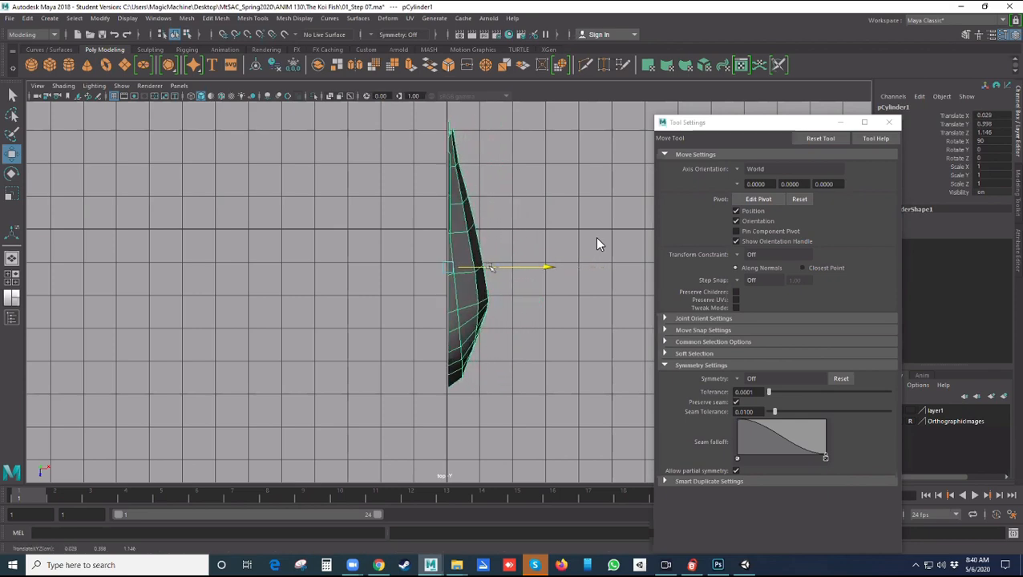
pyautogui.hotkey('ctrl', 'z')
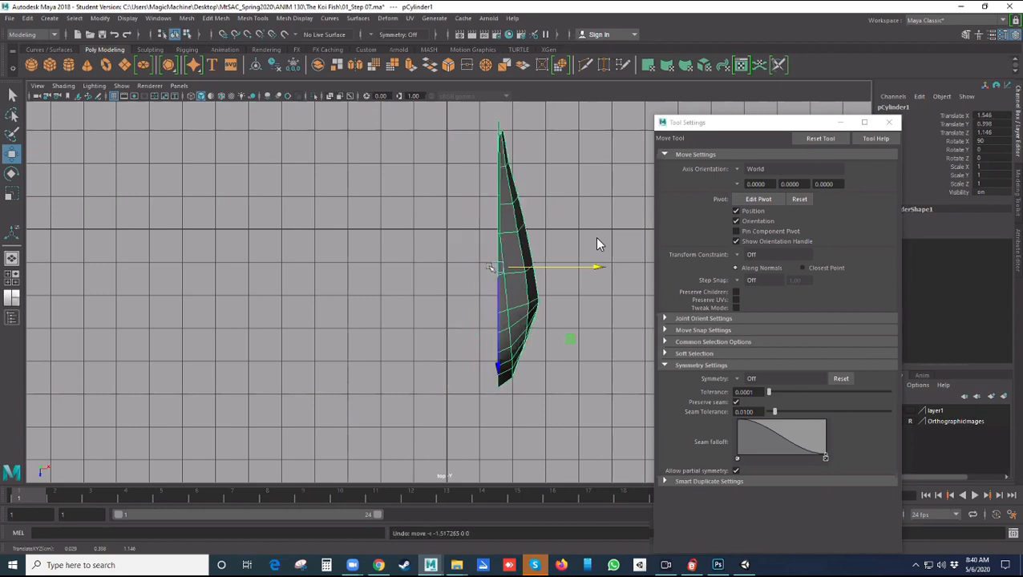
pyautogui.moveTo(559, 269); pyautogui.dragTo(512, 283)
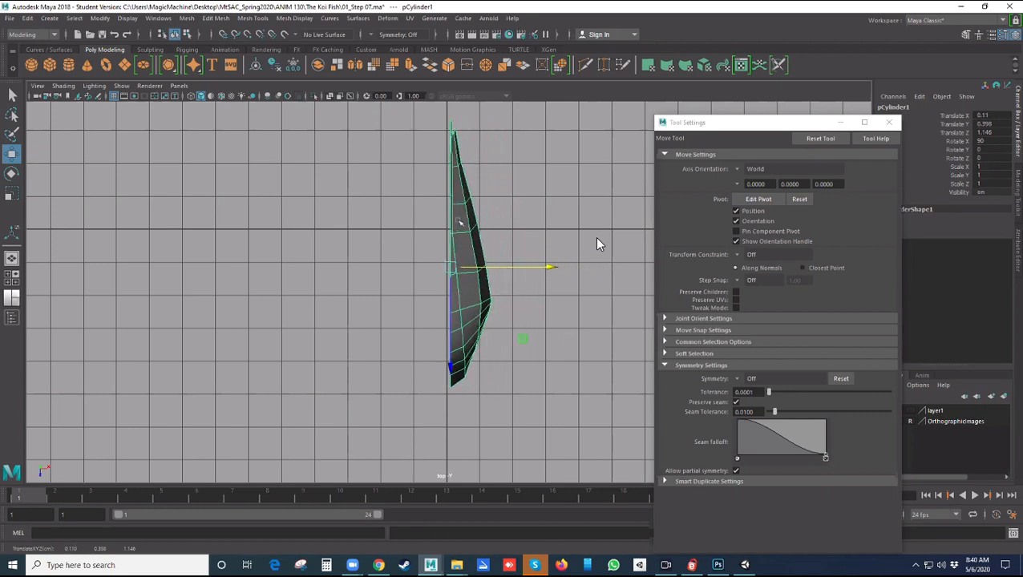
pyautogui.scroll(3, 598, 244)
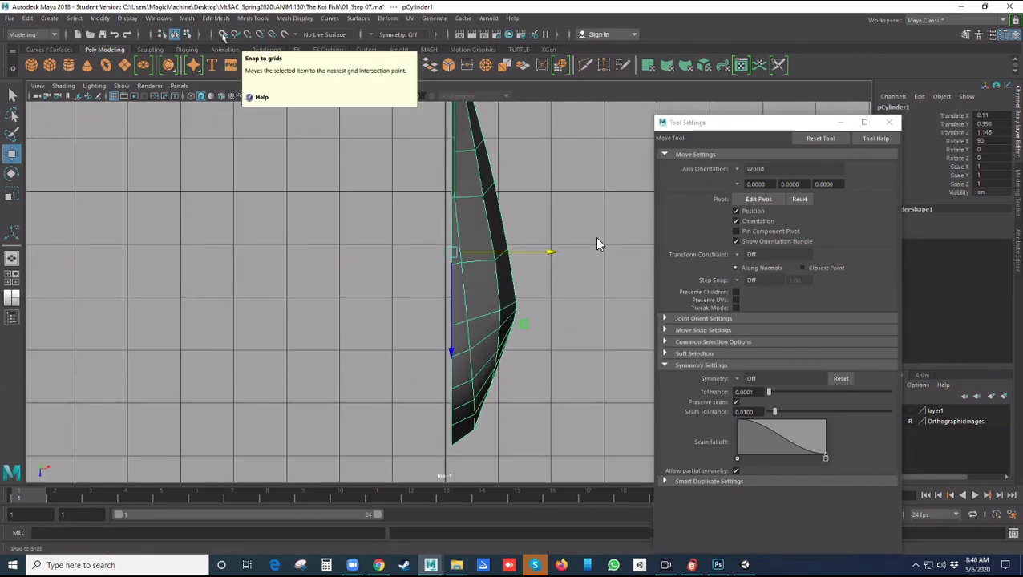
pyautogui.click(441, 202)
pyautogui.click(457, 198)
pyautogui.moveTo(473, 201); pyautogui.dragTo(512, 178, button='right')
pyautogui.moveTo(512, 252); pyautogui.dragTo(534, 253)
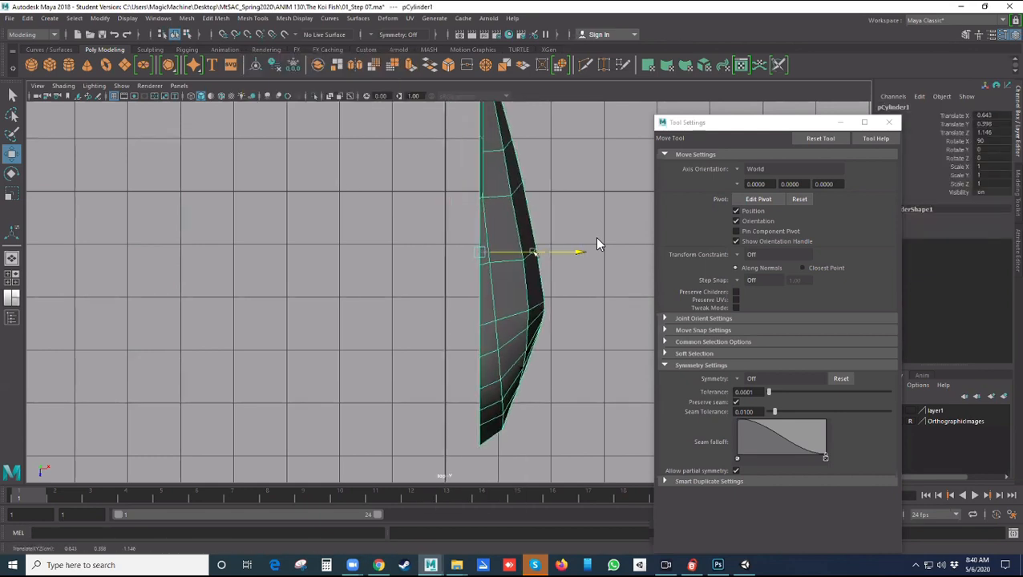
pyautogui.hotkey('ctrl', 'z')
pyautogui.hotkey('ctrl', 'z')
# Move the half body along X with grid snapping so its pivot lands on the centre line at Translate X 0
pyautogui.click(224, 37)
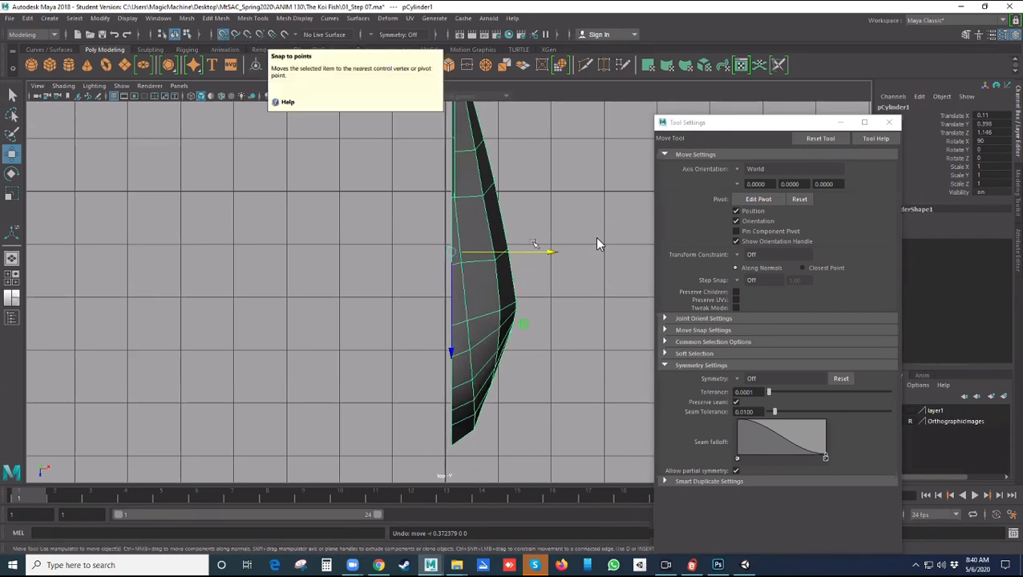
pyautogui.moveTo(537, 252); pyautogui.dragTo(598, 247)
pyautogui.moveTo(500, 254); pyautogui.dragTo(449, 274)
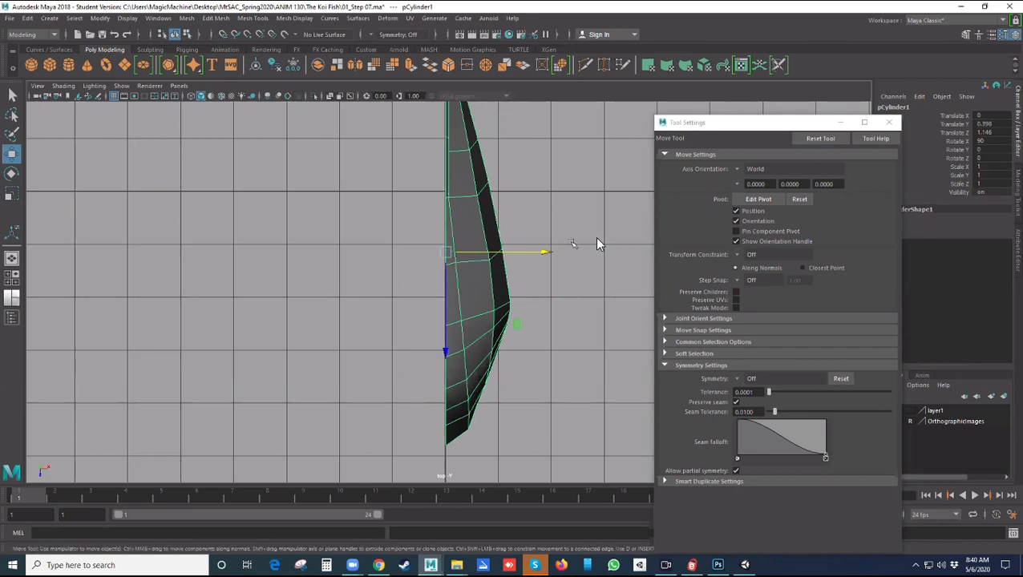
pyautogui.click(570, 273)
pyautogui.click(499, 277)
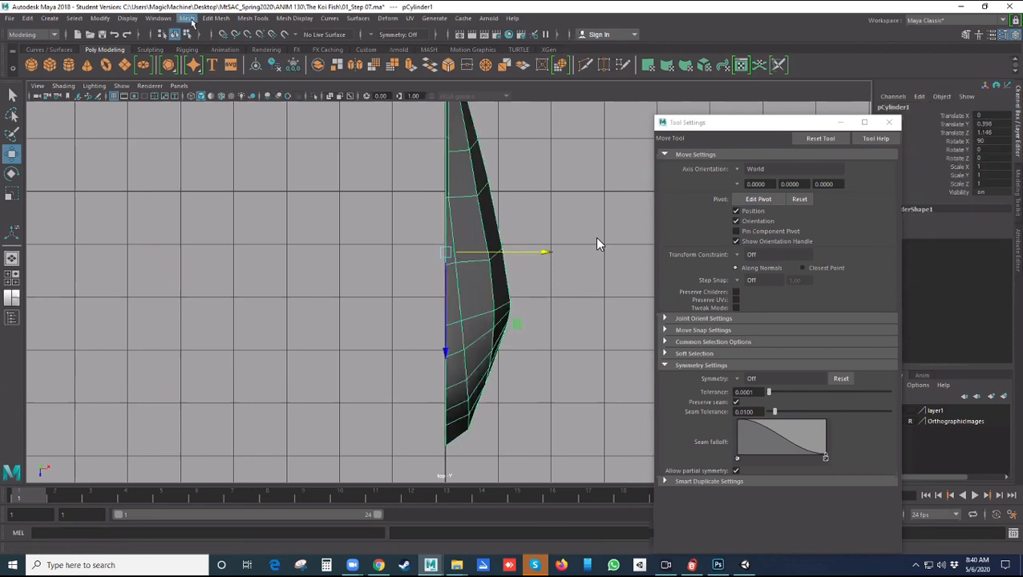
# Freeze the half body's transformations and move the Tool Settings window clear of the channel values
pyautogui.click(99, 18)
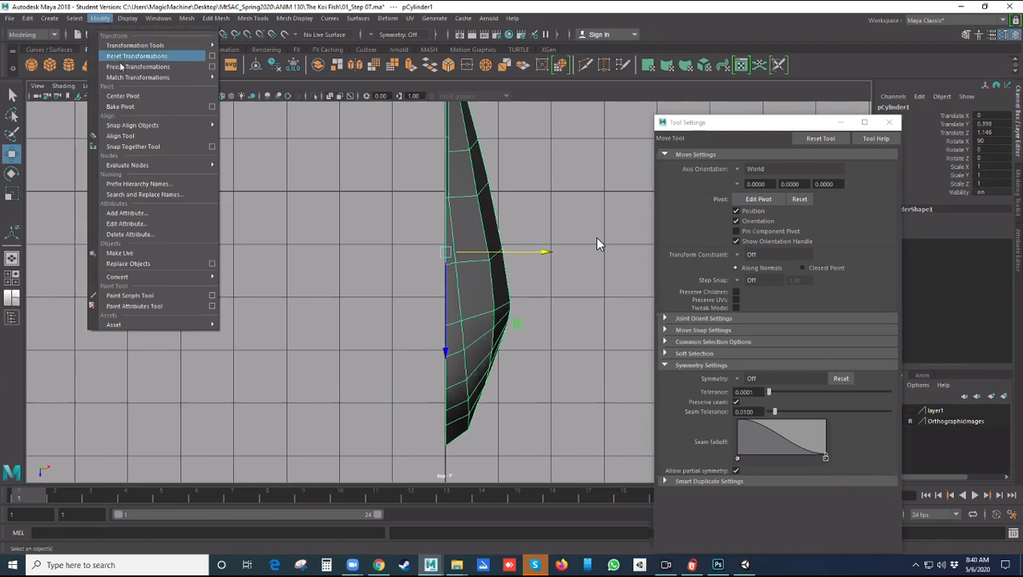
pyautogui.click(121, 67)
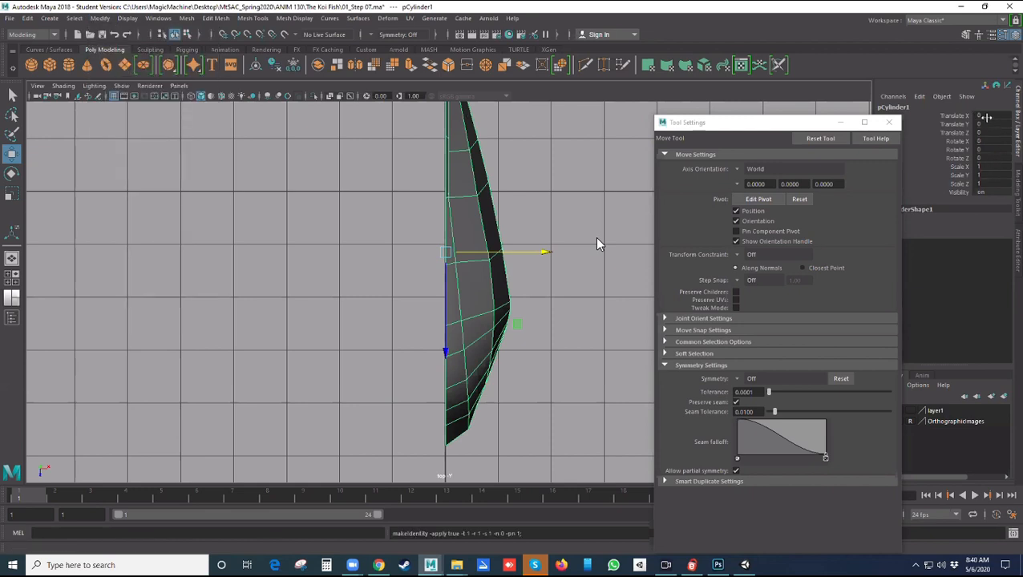
pyautogui.click(792, 125)
pyautogui.moveTo(790, 124); pyautogui.dragTo(745, 102)
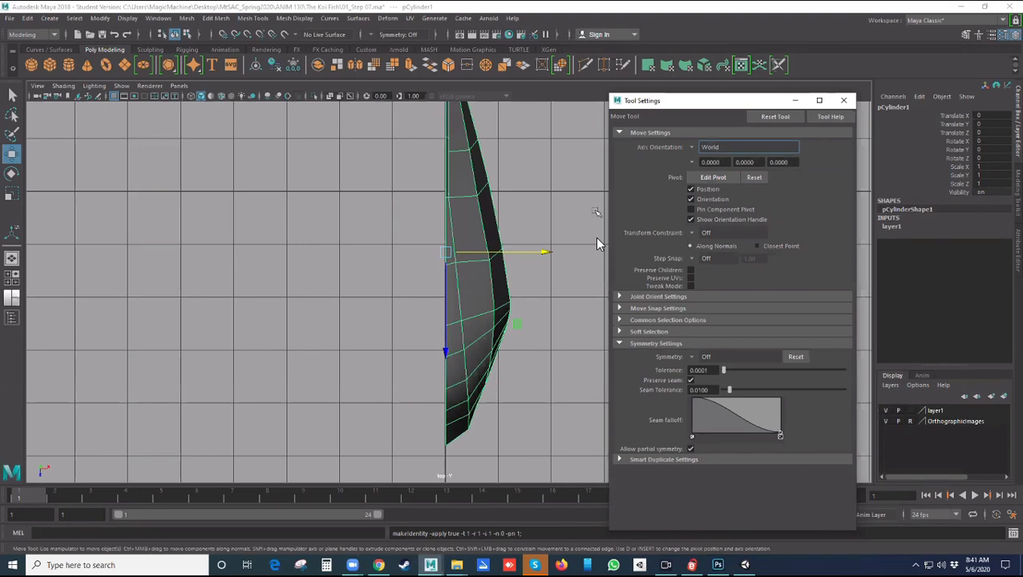
pyautogui.click(546, 95)
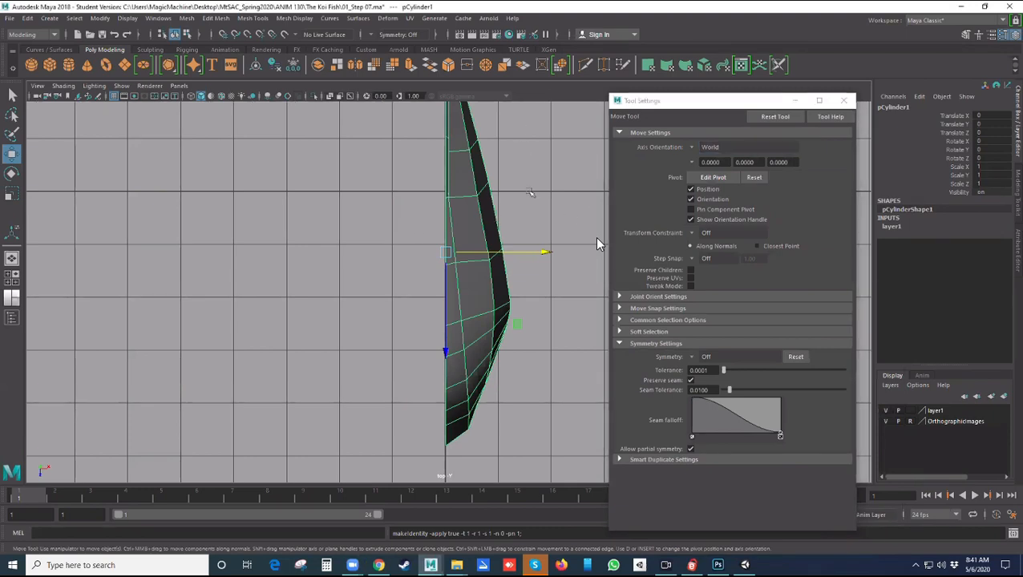
# Show the front view at full size with the half body over the fish reference image
pyautogui.press('space')
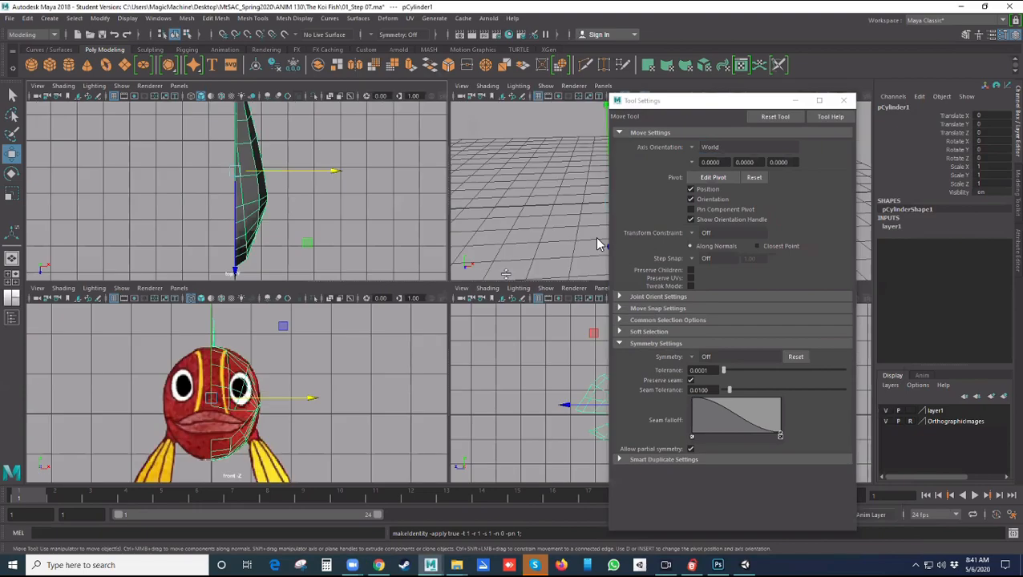
pyautogui.press('space')
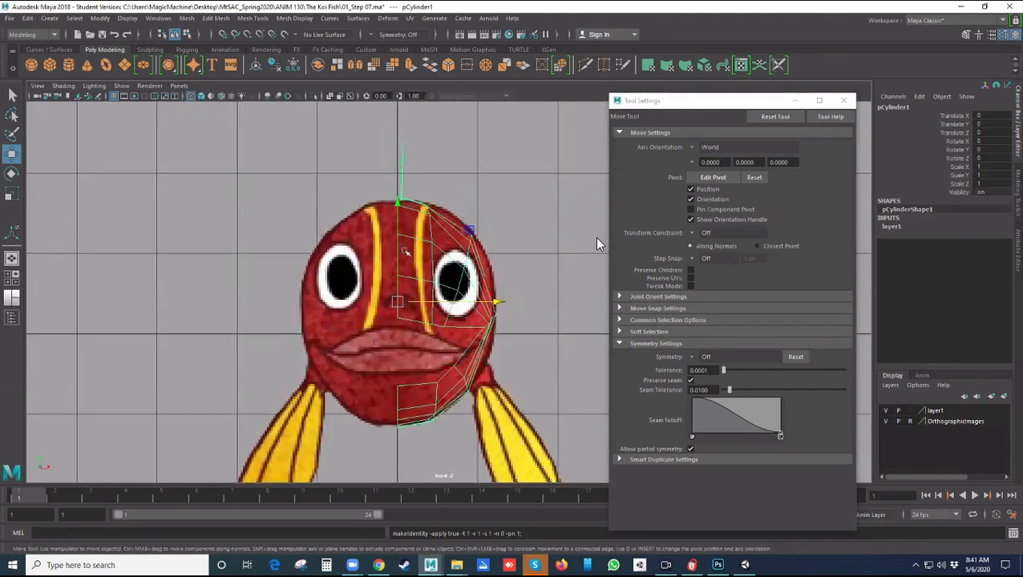
pyautogui.click(495, 174)
pyautogui.click(465, 235)
pyautogui.click(187, 19)
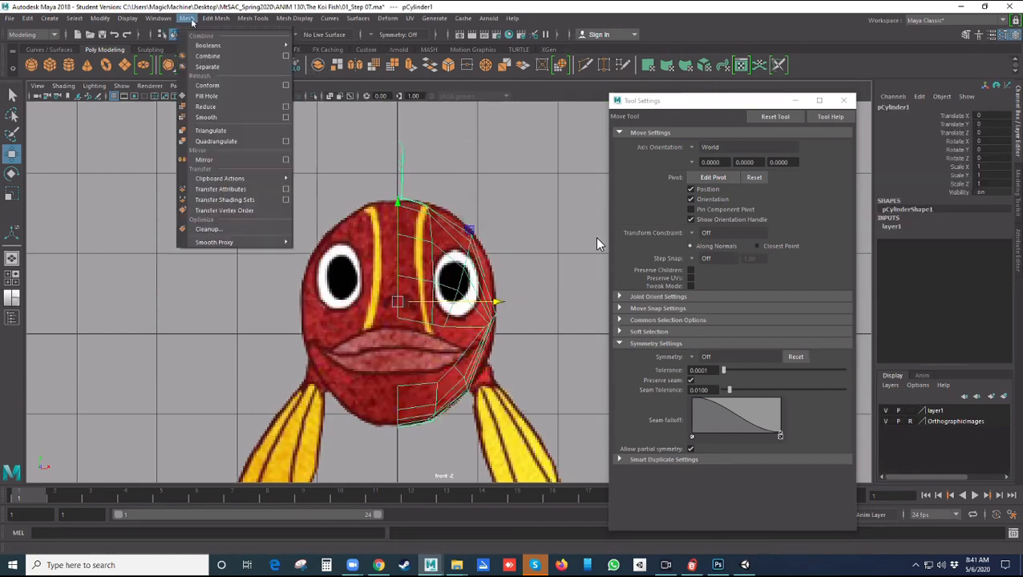
pyautogui.click(553, 89)
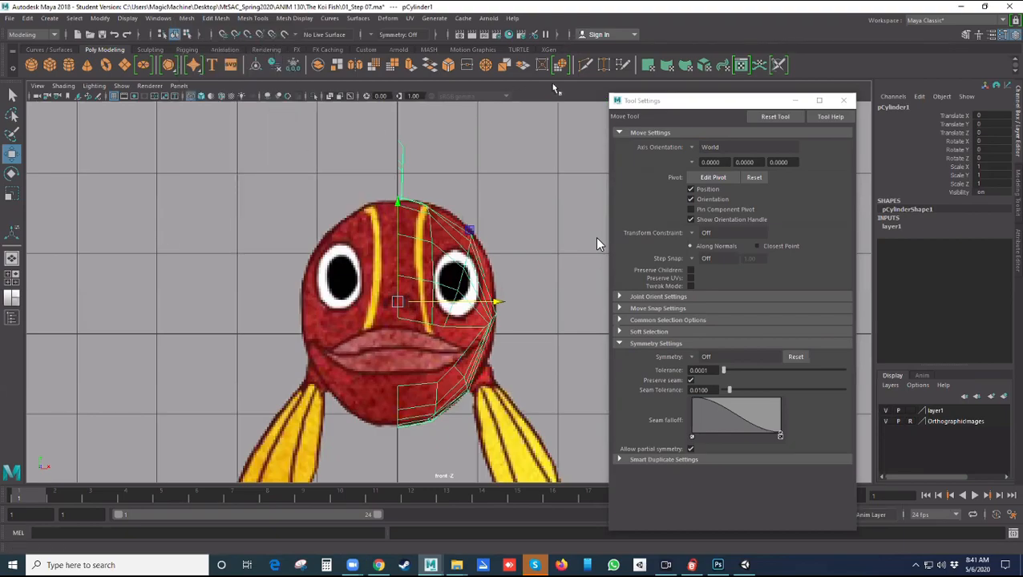
pyautogui.click(499, 168)
pyautogui.click(463, 228)
pyautogui.click(498, 228)
pyautogui.click(457, 225)
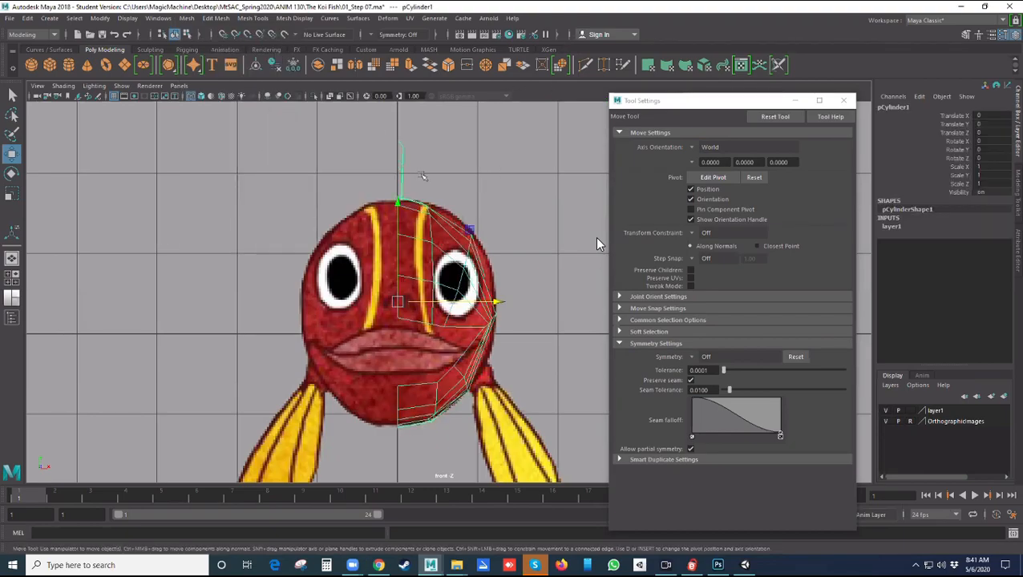
pyautogui.click(500, 211)
pyautogui.click(467, 238)
pyautogui.click(503, 222)
pyautogui.click(473, 238)
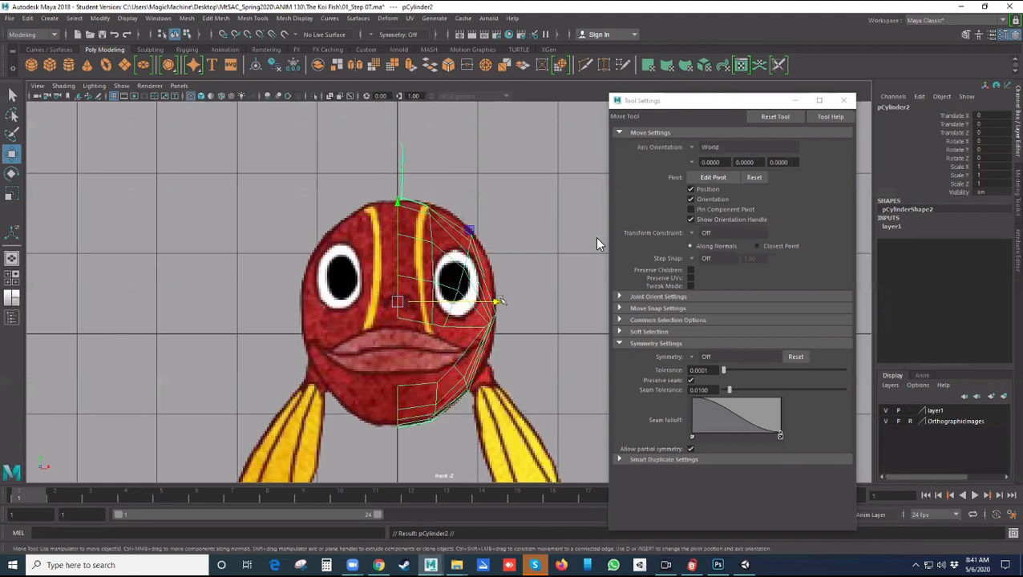
# Duplicate the half body in place, test the copy by shifting it along X, and undo the shifts
pyautogui.hotkey('ctrl', 'd')
pyautogui.moveTo(480, 303); pyautogui.dragTo(520, 303)
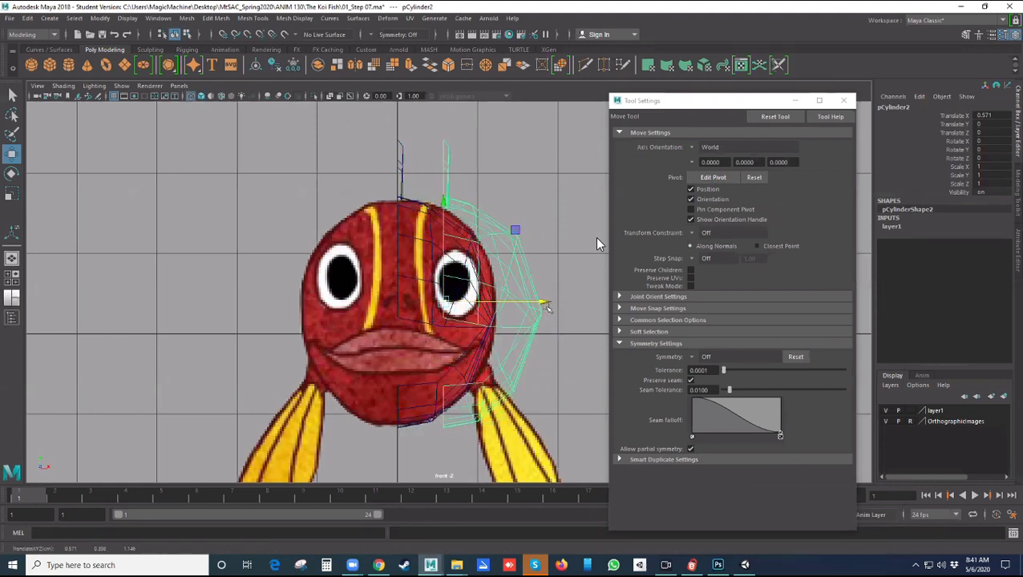
pyautogui.hotkey('ctrl', 'z')
pyautogui.moveTo(500, 304); pyautogui.dragTo(507, 303)
pyautogui.hotkey('ctrl', 'z')
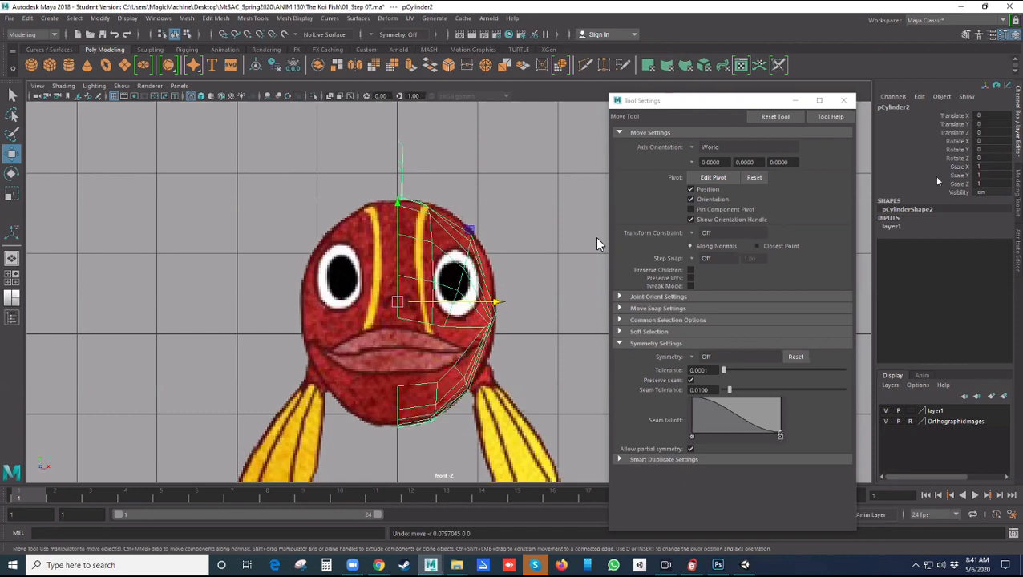
# Mirror the duplicated half across the centre line by setting its Scale X to -1
pyautogui.doubleClick(987, 167)
pyautogui.write('-1')
pyautogui.press('Return')
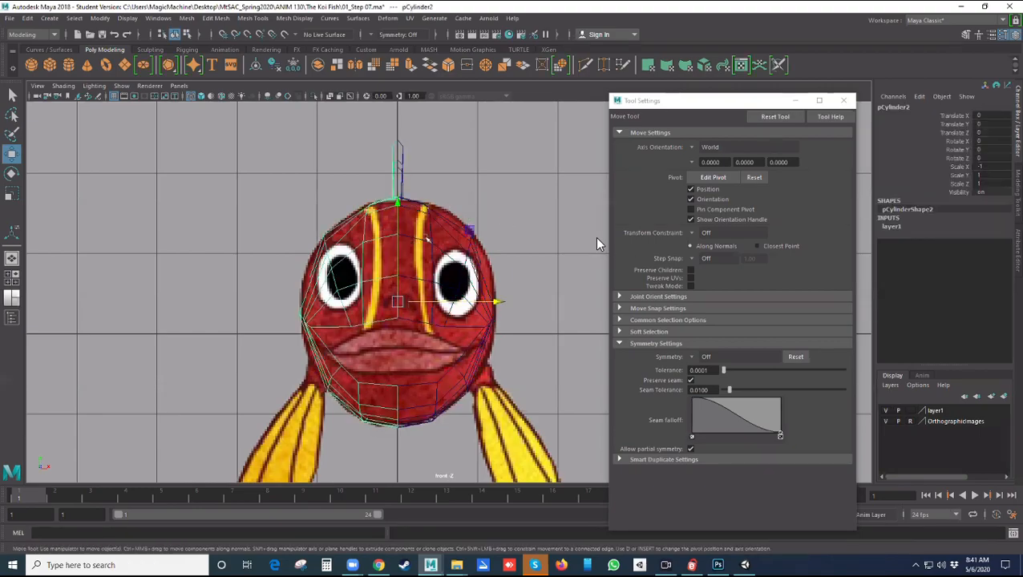
# Examine the two halves along their shared seam in the perspective view, selecting each half separately
pyautogui.click(543, 186)
pyautogui.press('space')
pyautogui.press('space')
pyautogui.keyDown('alt'); pyautogui.moveTo(468, 279); pyautogui.dragTo(361, 247); pyautogui.keyUp('alt')
pyautogui.scroll(3, 517, 216)
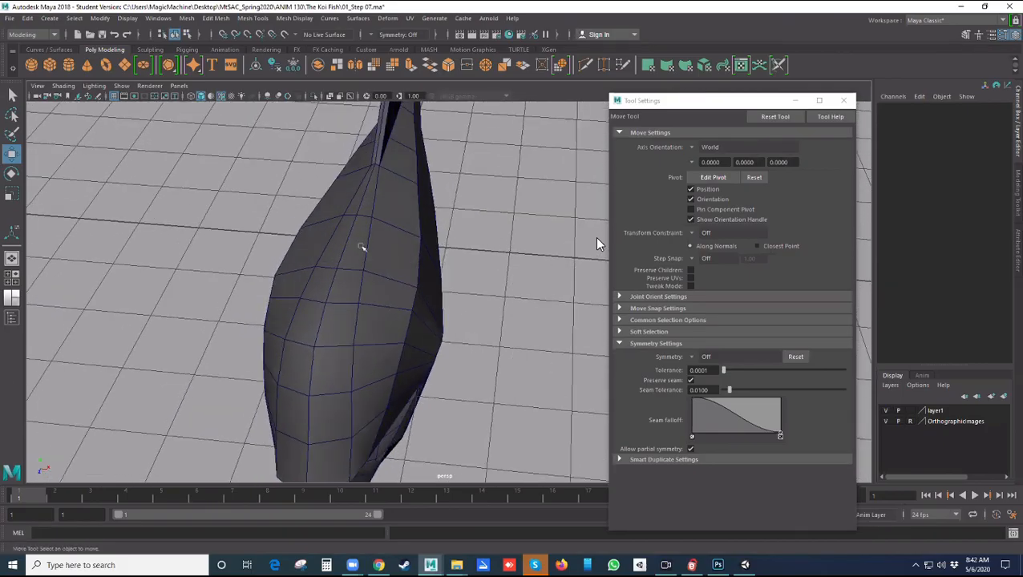
pyautogui.click(383, 250)
pyautogui.press('q')
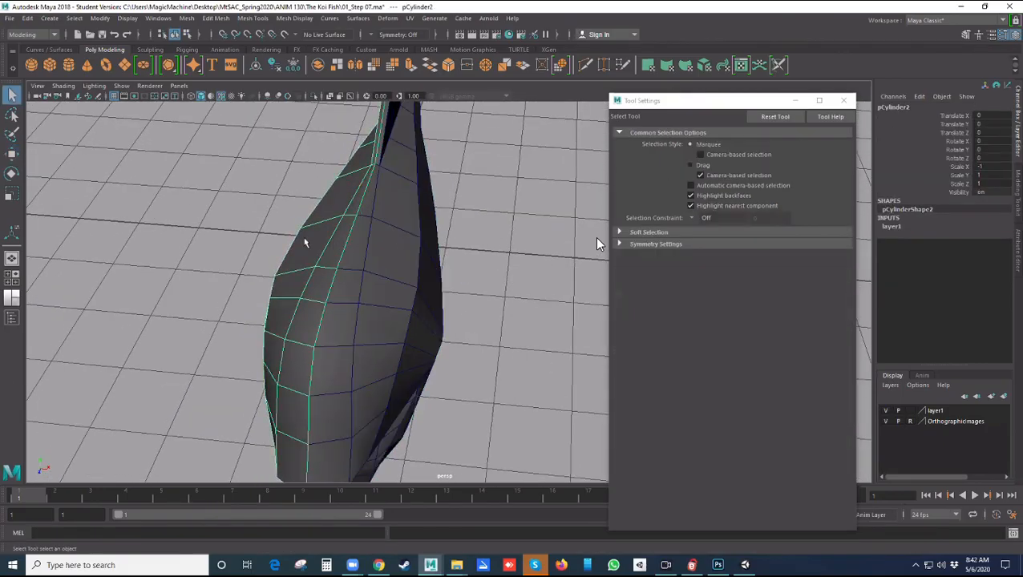
pyautogui.click(376, 246)
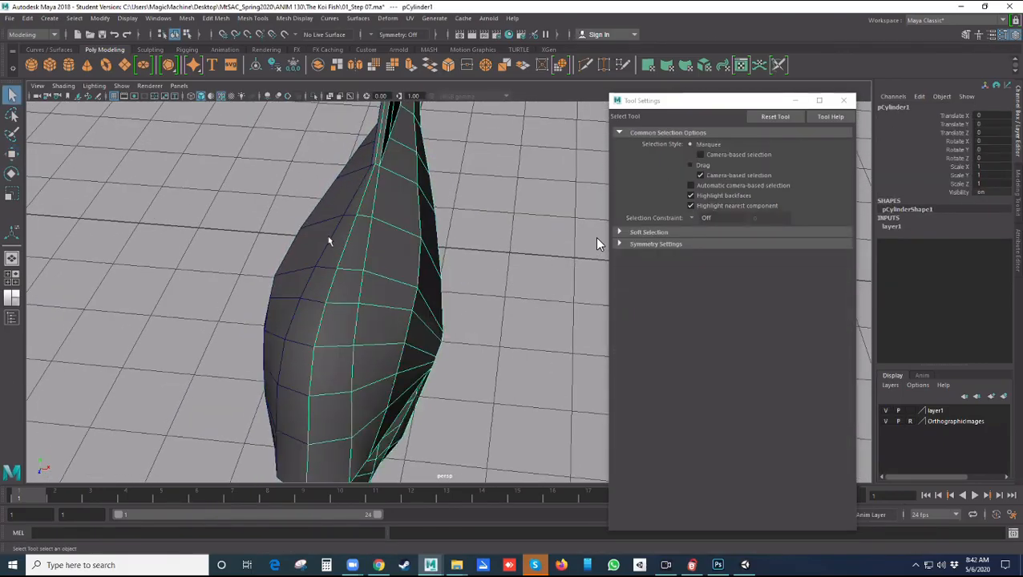
# Combine the original and mirrored body halves into a single mesh, with the Move tool active
pyautogui.click(366, 255)
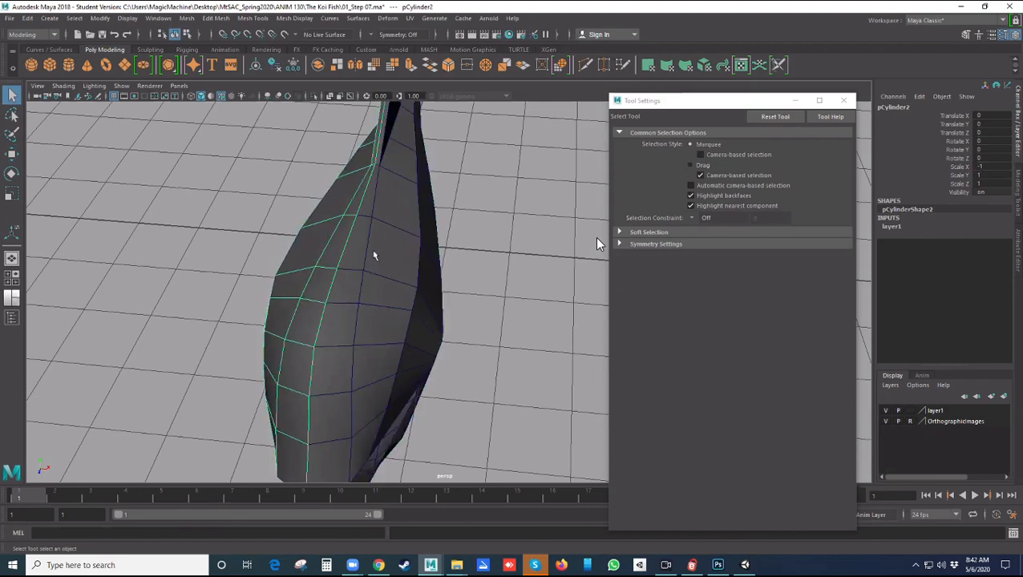
pyautogui.keyDown('shift'); pyautogui.click(373, 255); pyautogui.keyUp('shift')
pyautogui.click(186, 18)
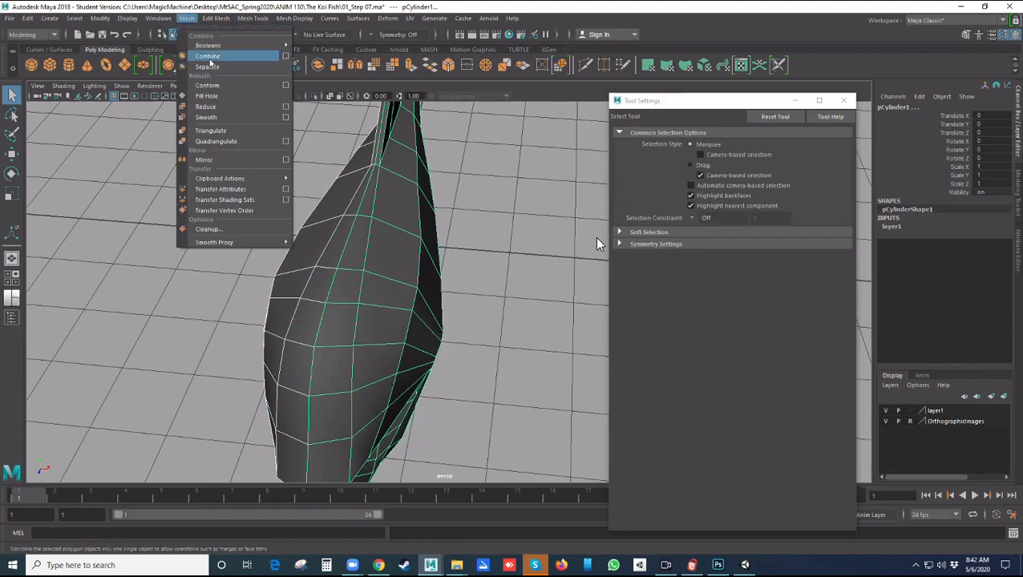
pyautogui.click(208, 57)
pyautogui.press('w')
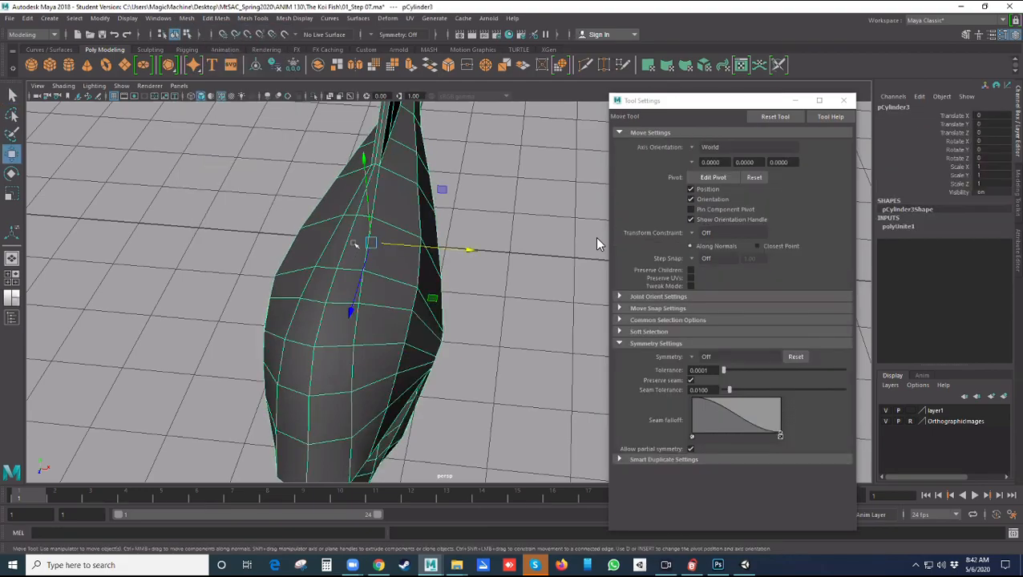
# Switch the combined fish body to vertex editing and set the Move tool's symmetry to Object X
pyautogui.moveTo(355, 240); pyautogui.dragTo(307, 242, button='right')
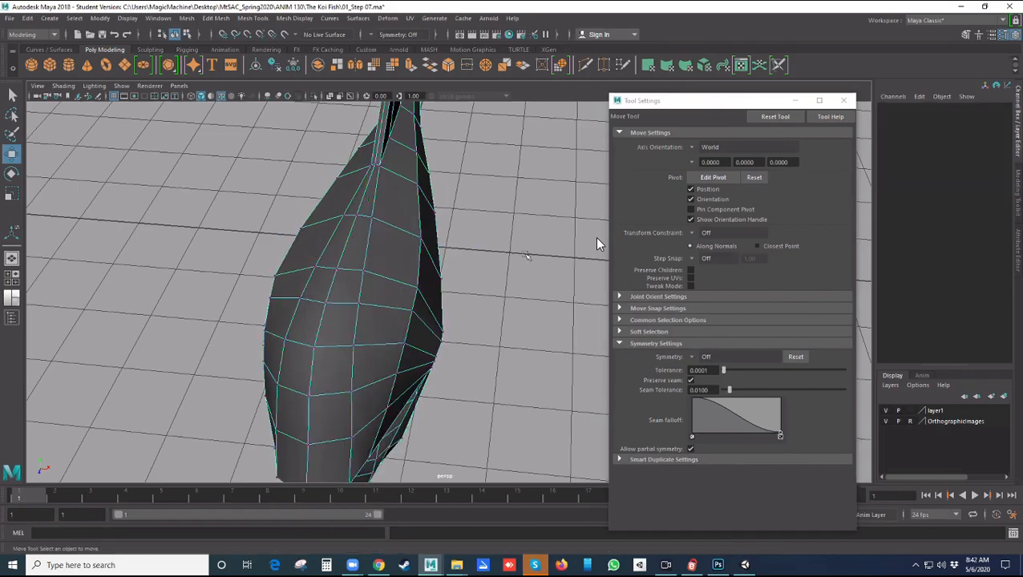
pyautogui.click(695, 359)
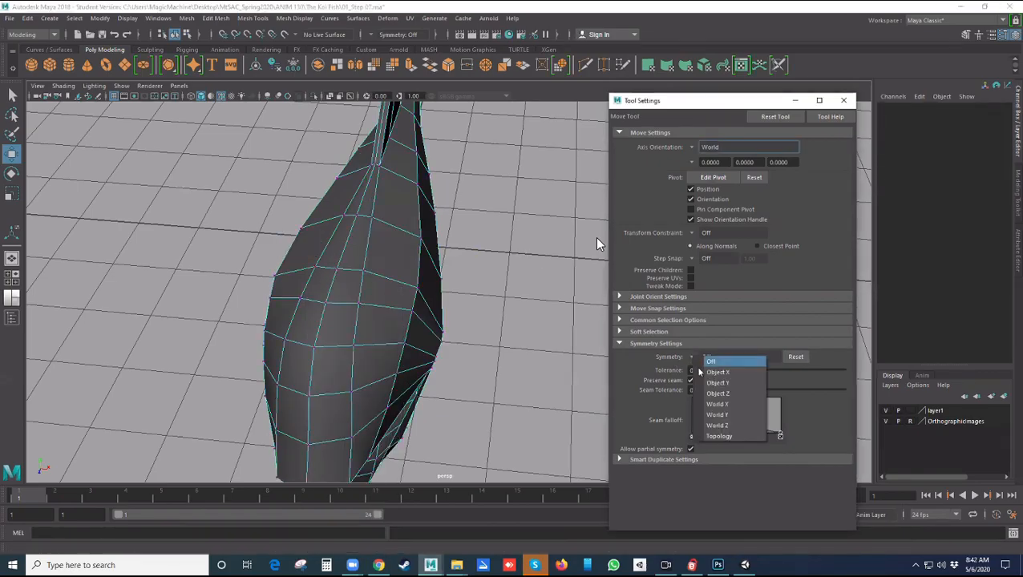
pyautogui.click(717, 372)
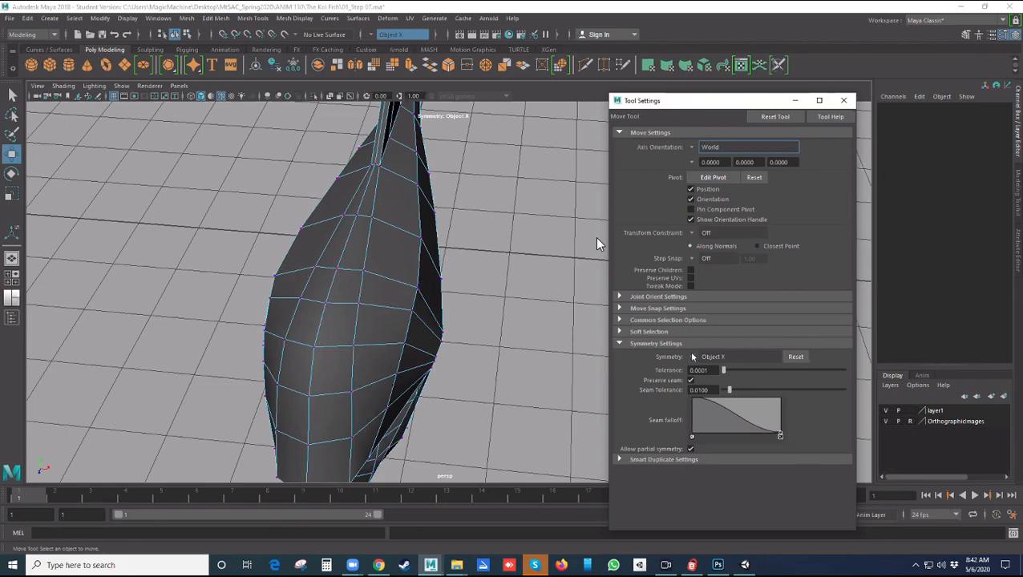
pyautogui.scroll(5, 366, 299)
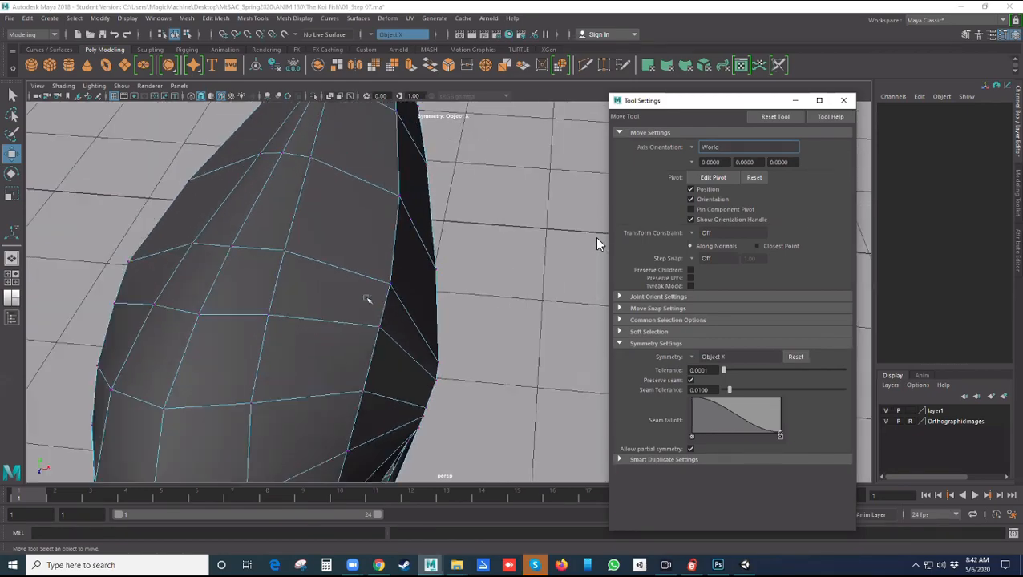
pyautogui.keyDown('alt'); pyautogui.moveTo(367, 299); pyautogui.dragTo(413, 301); pyautogui.keyUp('alt')
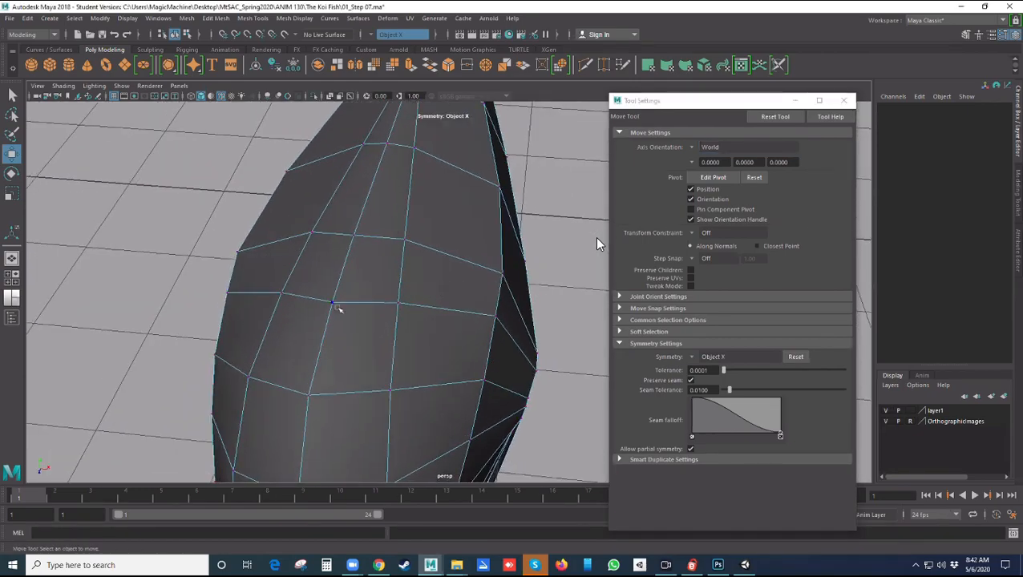
# Turn symmetry off, test the seam by moving one seam vertex sideways along X, and undo the move
pyautogui.click(692, 356)
pyautogui.click(710, 362)
pyautogui.click(204, 287)
pyautogui.click(333, 304)
pyautogui.moveTo(345, 306); pyautogui.dragTo(376, 307)
pyautogui.hotkey('ctrl', 'z')
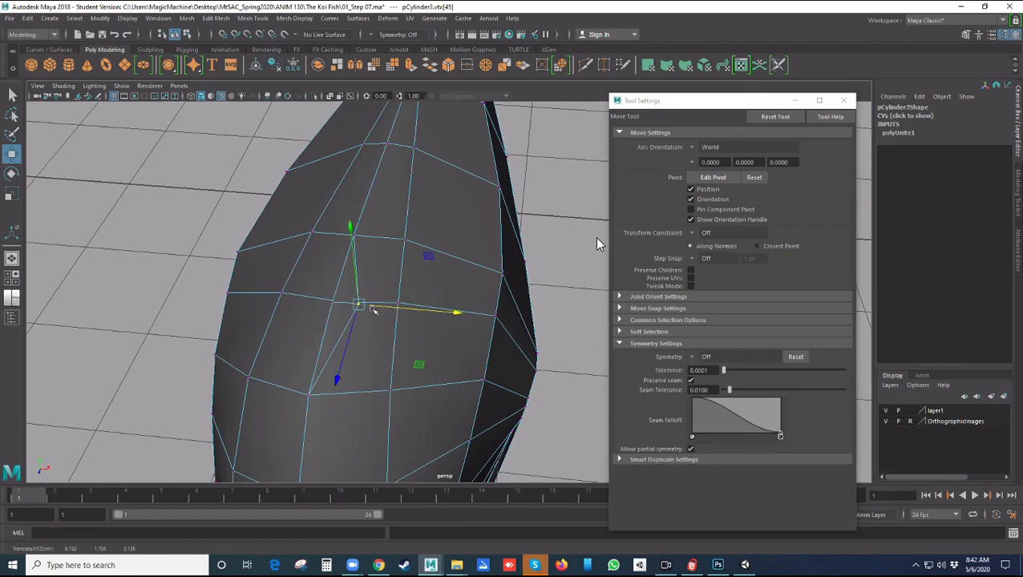
# Try moving the same seam vertex freely away from the centre line and undo the move
pyautogui.click(195, 265)
pyautogui.click(332, 303)
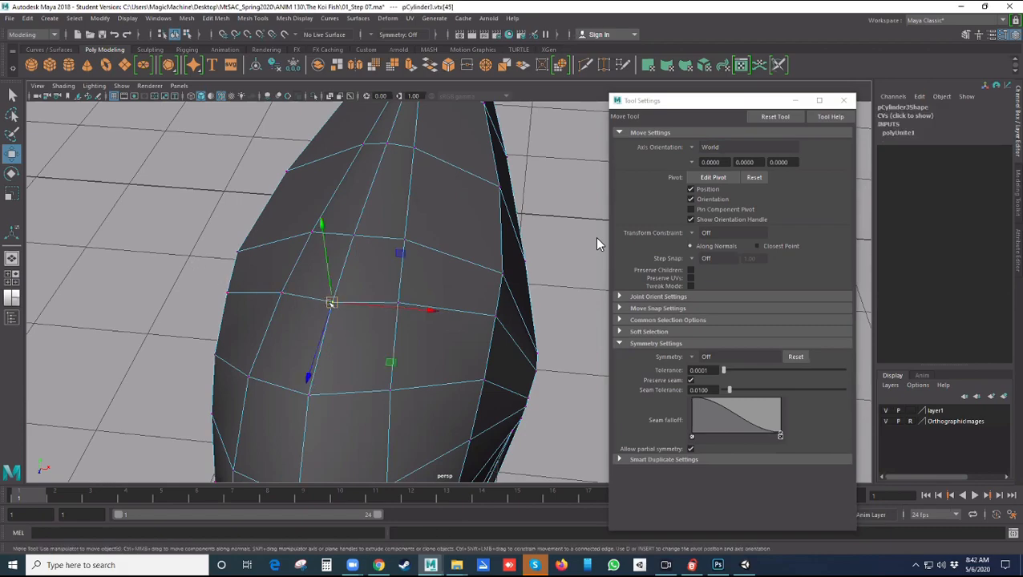
pyautogui.moveTo(331, 303); pyautogui.dragTo(307, 289)
pyautogui.moveTo(363, 322)
pyautogui.keyDown('alt'); pyautogui.mouseDown()
pyautogui.moveTo(372, 306)
pyautogui.moveTo(363, 314)
pyautogui.mouseUp(); pyautogui.keyUp('alt')
pyautogui.hotkey('ctrl', 'z')
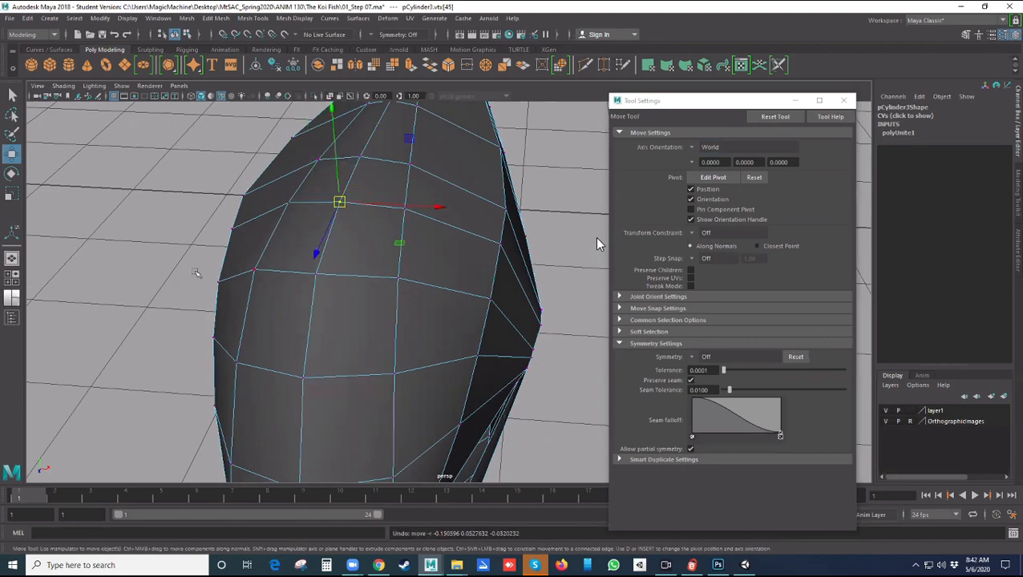
# Select all vertices of the body and merge them with a distance threshold of 0.01
pyautogui.scroll(-5, 195, 273)
pyautogui.keyDown('alt'); pyautogui.moveTo(195, 273); pyautogui.dragTo(423, 324); pyautogui.keyUp('alt')
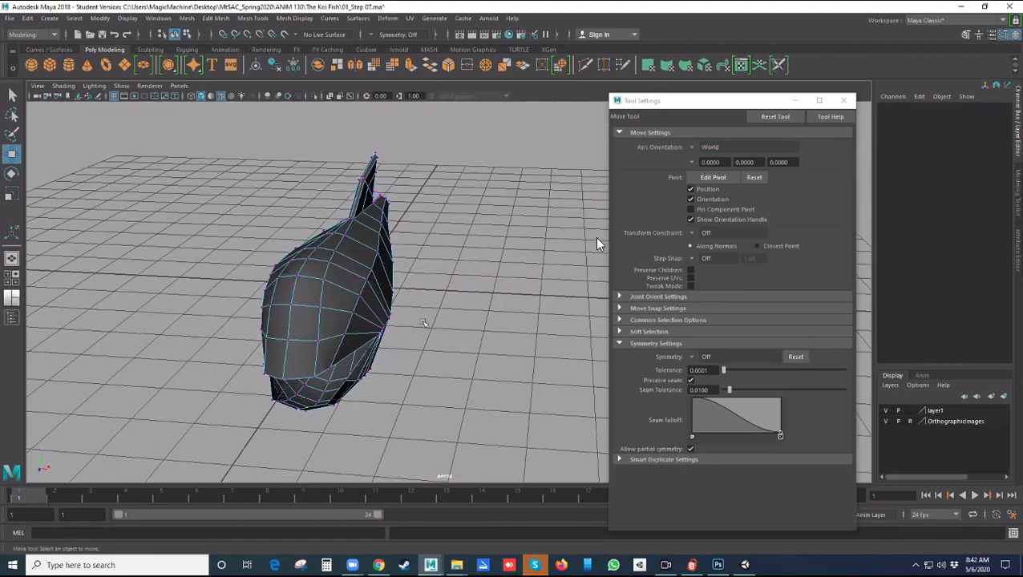
pyautogui.moveTo(156, 127); pyautogui.dragTo(560, 508)
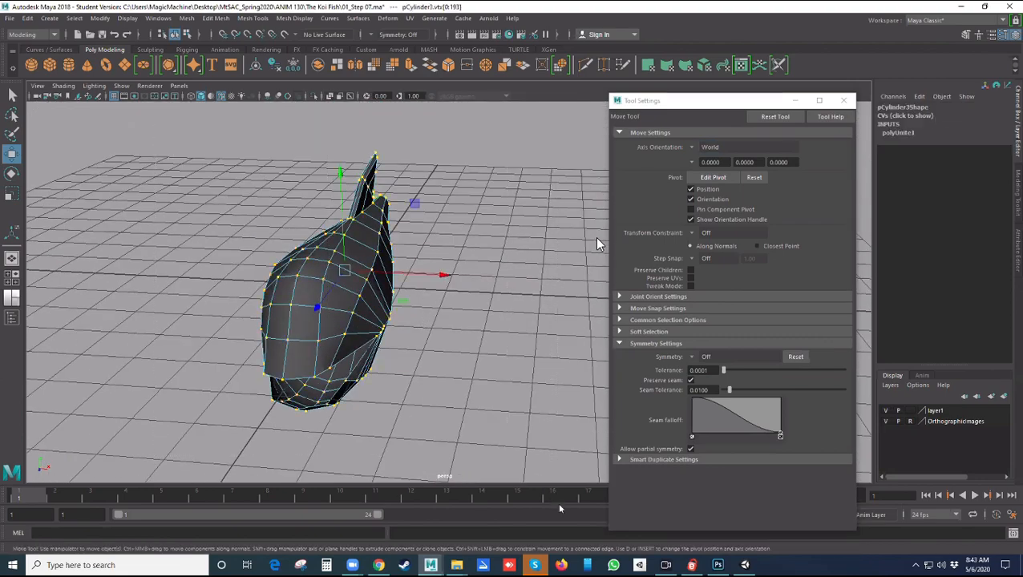
pyautogui.click(189, 21)
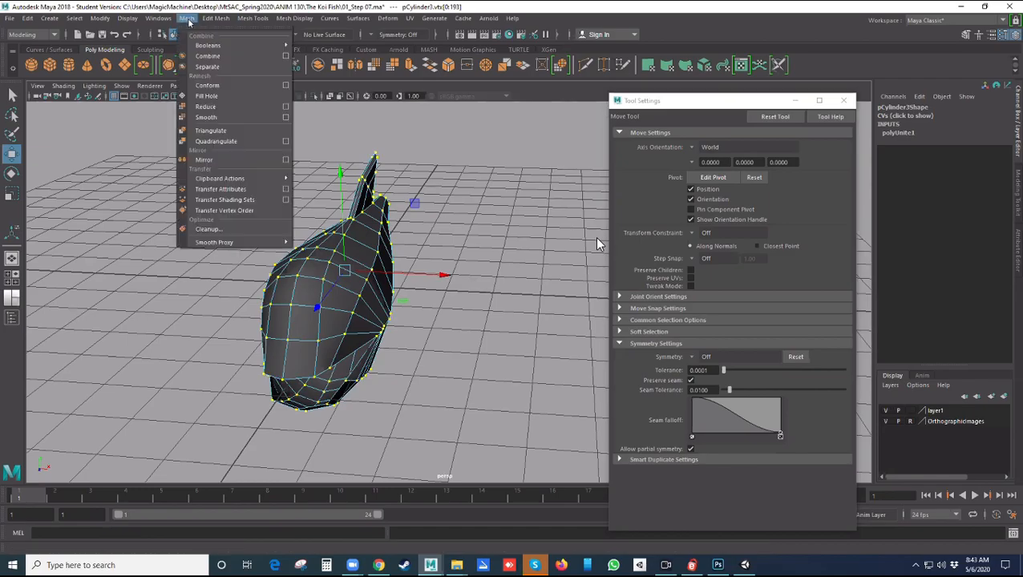
pyautogui.moveTo(216, 17)
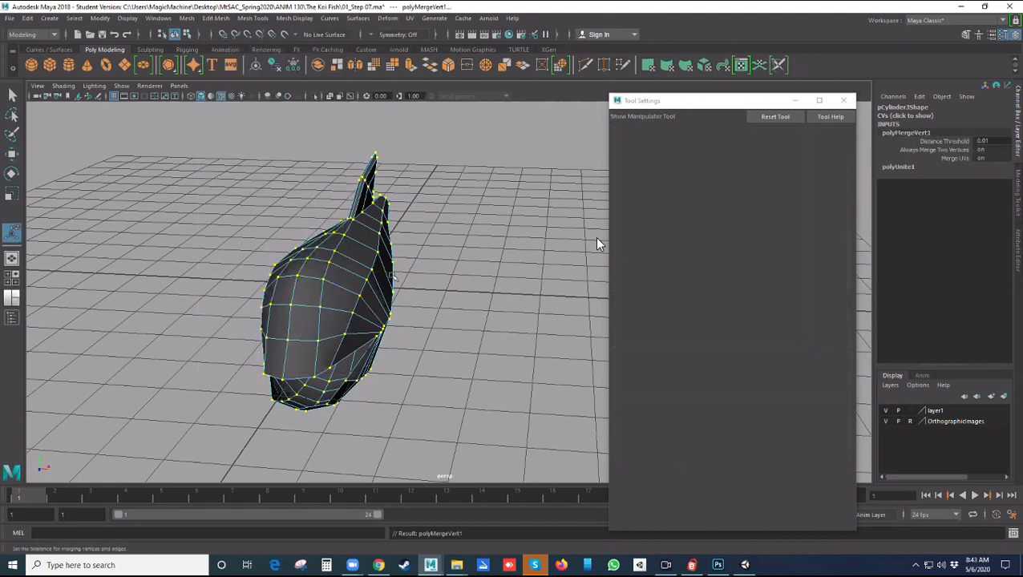
pyautogui.click(597, 244)
pyautogui.press('t')
# Check the merged centre seam by selecting individual vertices along the back with the Move tool
pyautogui.scroll(3, 597, 244)
pyautogui.keyDown('alt'); pyautogui.moveTo(426, 313); pyautogui.dragTo(321, 319); pyautogui.keyUp('alt')
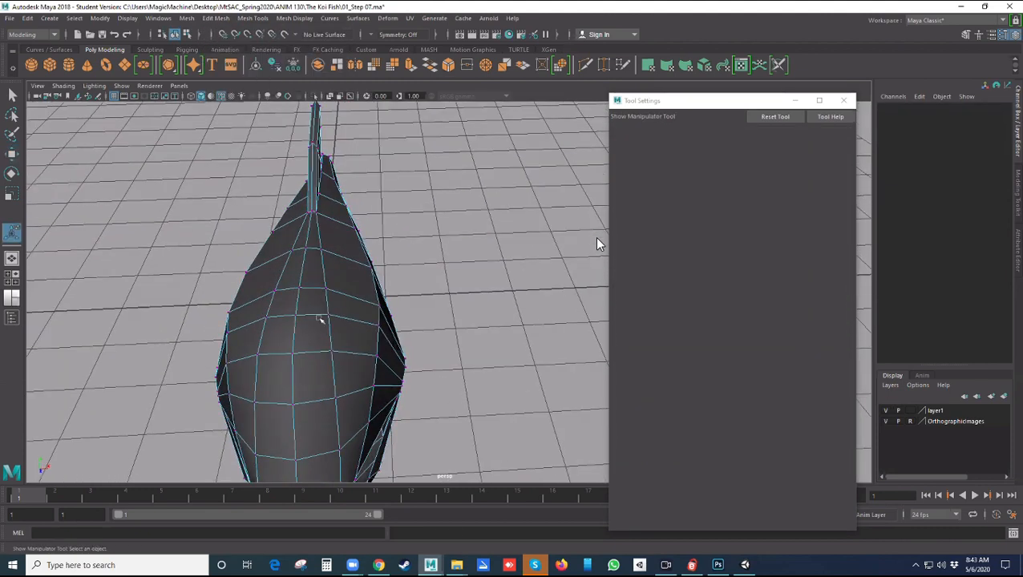
pyautogui.click(299, 315)
pyautogui.press('w')
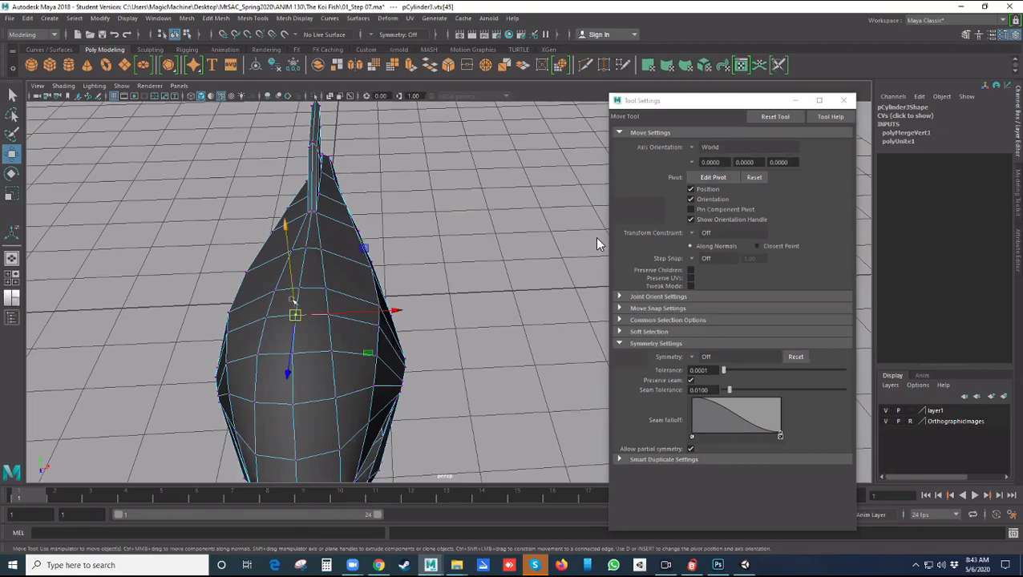
pyautogui.click(296, 288)
# Examine the merged body and its open tail end from several angles in the perspective view
pyautogui.keyDown('alt'); pyautogui.moveTo(297, 289); pyautogui.dragTo(490, 312); pyautogui.keyUp('alt')
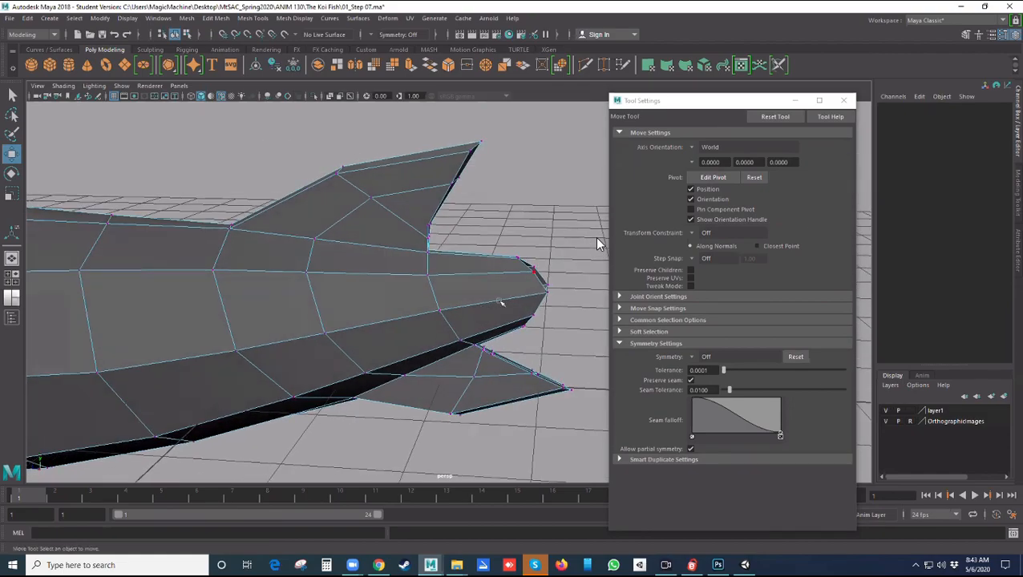
pyautogui.scroll(-3, 500, 303)
pyautogui.keyDown('alt'); pyautogui.moveTo(379, 314); pyautogui.dragTo(486, 340); pyautogui.keyUp('alt')
pyautogui.keyDown('alt'); pyautogui.moveTo(406, 290); pyautogui.dragTo(381, 281); pyautogui.keyUp('alt')
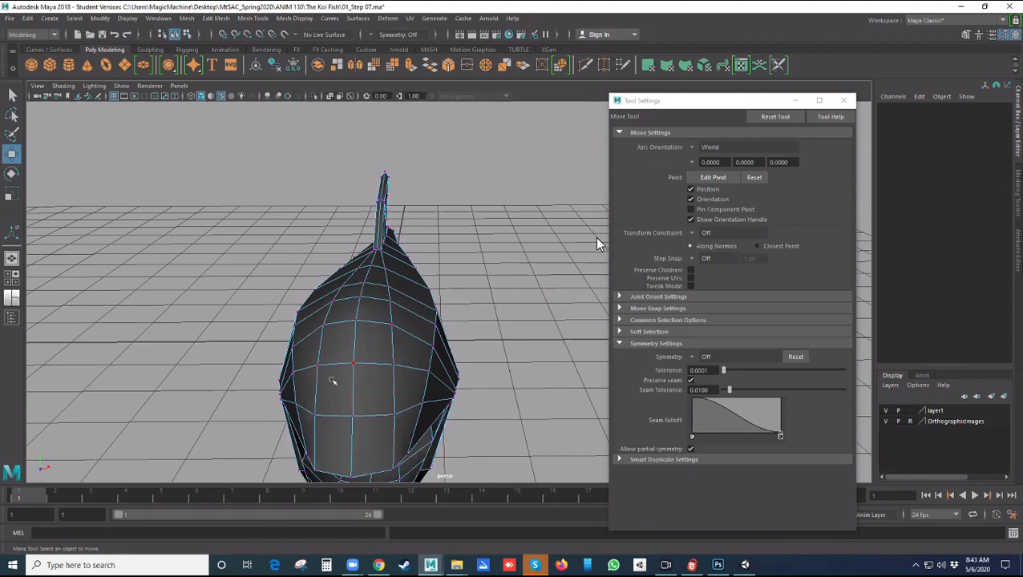
pyautogui.keyDown('alt'); pyautogui.moveTo(500, 366); pyautogui.dragTo(457, 365); pyautogui.keyUp('alt')
pyautogui.keyDown('alt'); pyautogui.moveTo(457, 365); pyautogui.dragTo(396, 394, button='right'); pyautogui.keyUp('alt')
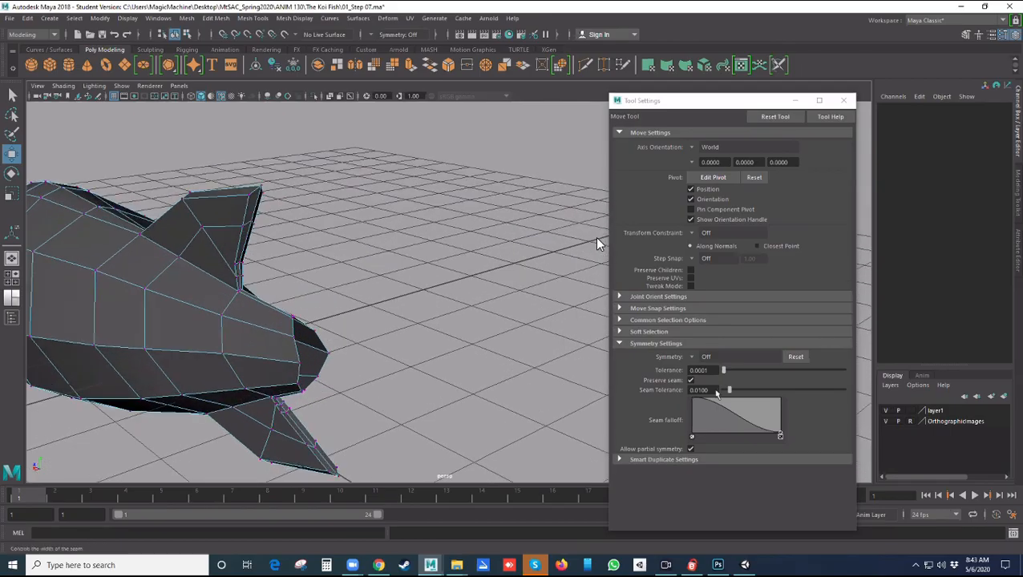
pyautogui.keyDown('alt'); pyautogui.moveTo(434, 334); pyautogui.dragTo(496, 283); pyautogui.keyUp('alt')
pyautogui.keyDown('alt'); pyautogui.moveTo(496, 283); pyautogui.dragTo(504, 263, button='middle'); pyautogui.keyUp('alt')
pyautogui.keyDown('alt'); pyautogui.moveTo(497, 284); pyautogui.dragTo(497, 241); pyautogui.keyUp('alt')
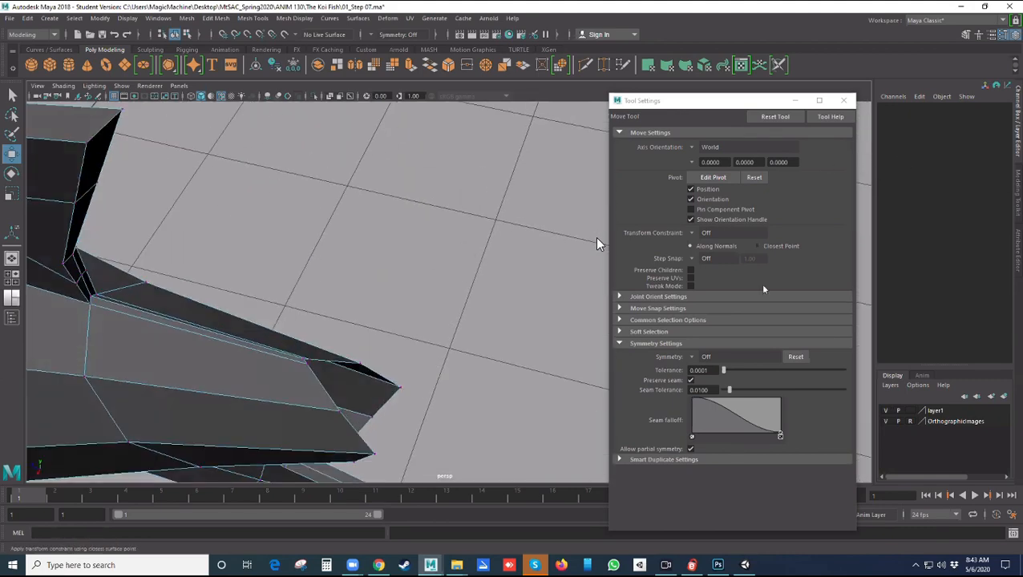
# Set the Move tool's symmetry to Object X and close the tool settings
pyautogui.click(694, 360)
pyautogui.click(722, 381)
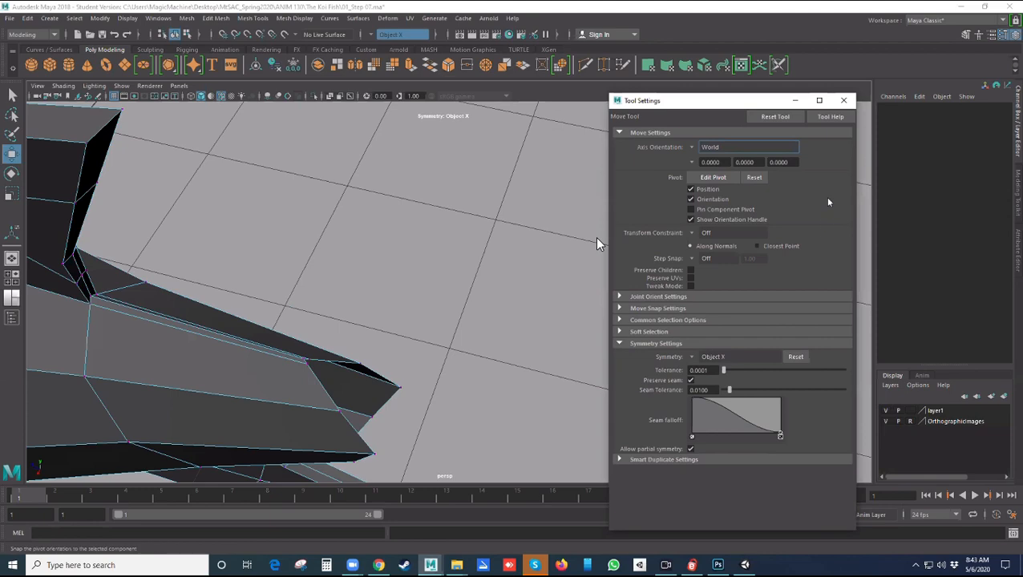
pyautogui.click(843, 100)
# Switch to edge editing and select the border edges around the open tail end on both sides
pyautogui.scroll(3, 437, 345)
pyautogui.keyDown('alt'); pyautogui.moveTo(438, 345); pyautogui.dragTo(524, 248, button='middle'); pyautogui.keyUp('alt')
pyautogui.rightClick(337, 320)
pyautogui.moveTo(339, 288); pyautogui.dragTo(350, 241, button='right')
pyautogui.click(332, 301)
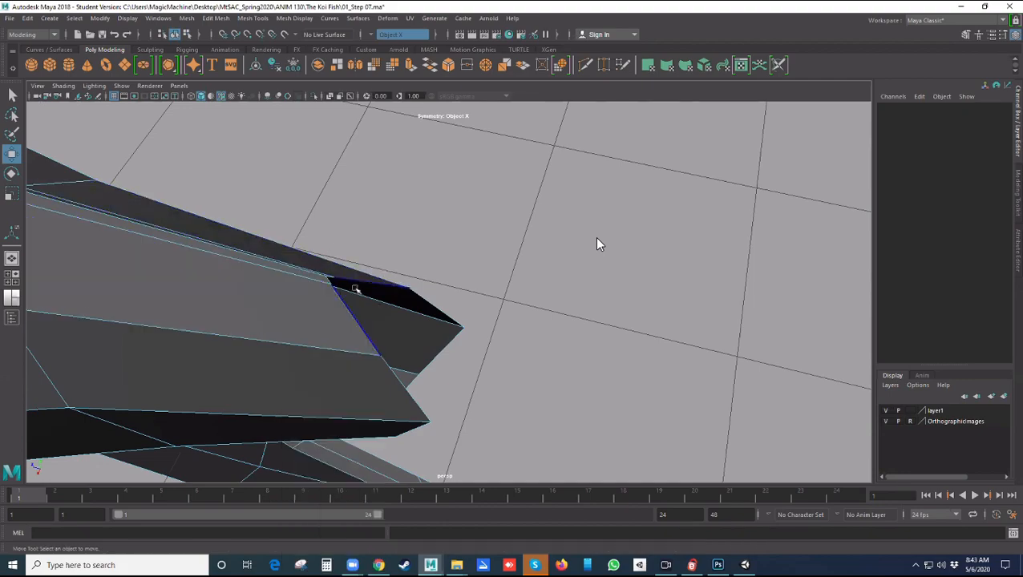
pyautogui.click(349, 303)
pyautogui.press('q')
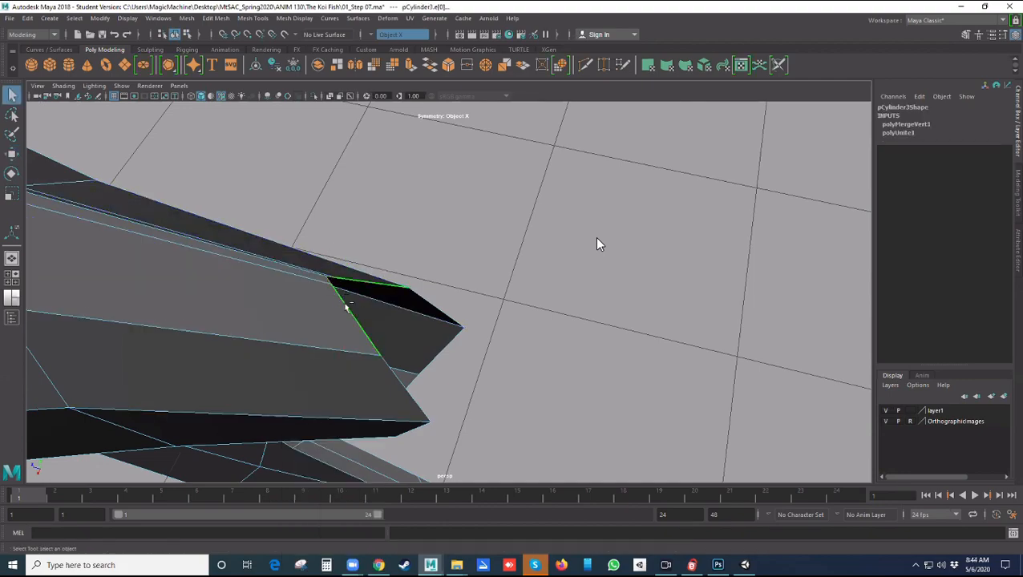
pyautogui.keyDown('alt'); pyautogui.moveTo(452, 412); pyautogui.dragTo(446, 359); pyautogui.keyUp('alt')
pyautogui.keyDown('shift'); pyautogui.click(382, 237); pyautogui.keyUp('shift')
pyautogui.keyDown('shift'); pyautogui.click(369, 268); pyautogui.keyUp('shift')
pyautogui.keyDown('alt'); pyautogui.moveTo(407, 328); pyautogui.dragTo(425, 369); pyautogui.keyUp('alt')
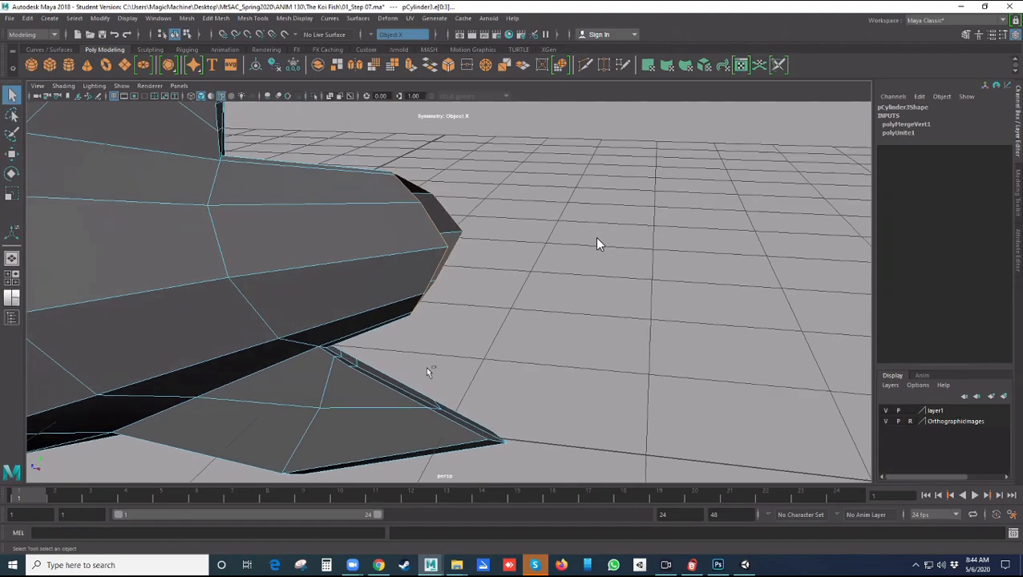
# Extrude the tail opening's border edges, try offsetting them along the extrusion's local Z, and undo that offset
pyautogui.hotkey('ctrl', 'e')
pyautogui.scroll(-5, 514, 360)
pyautogui.scroll(-3, 515, 360)
pyautogui.scroll(8, 515, 360)
pyautogui.scroll(-5, 514, 360)
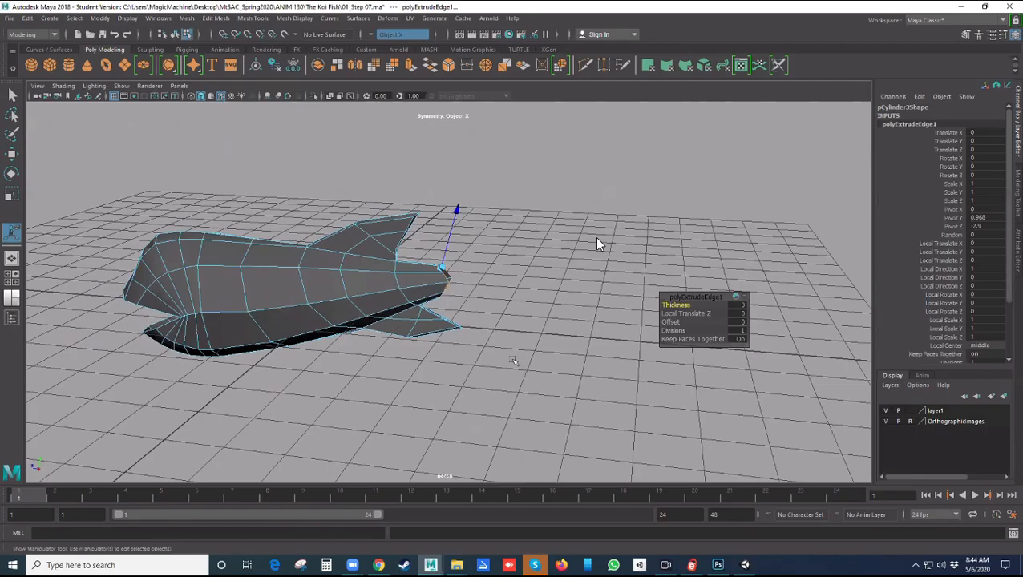
pyautogui.keyDown('alt'); pyautogui.moveTo(514, 360); pyautogui.dragTo(512, 336); pyautogui.keyUp('alt')
pyautogui.keyDown('alt'); pyautogui.moveTo(505, 416); pyautogui.dragTo(505, 388); pyautogui.keyUp('alt')
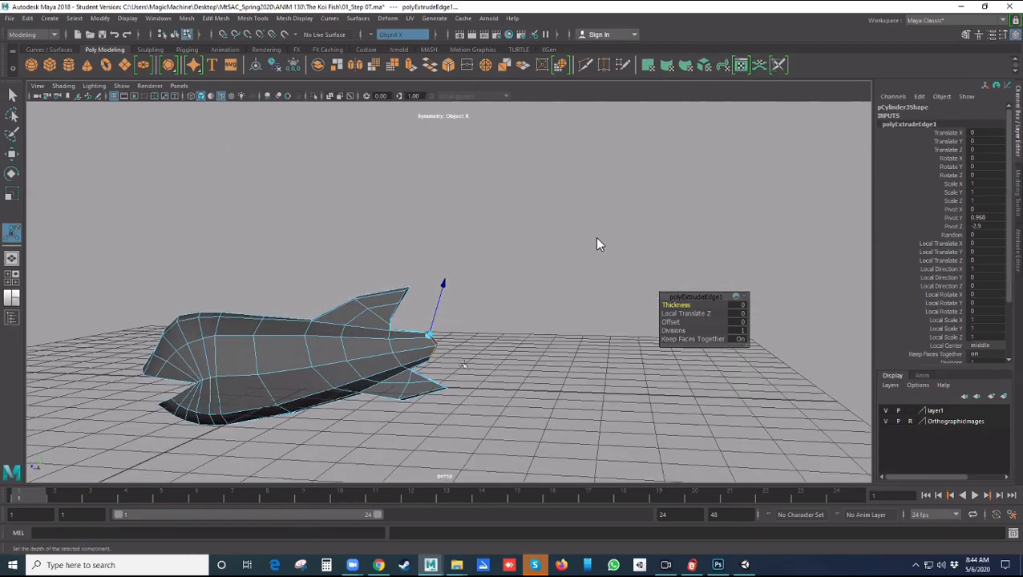
pyautogui.moveTo(434, 337); pyautogui.dragTo(467, 275)
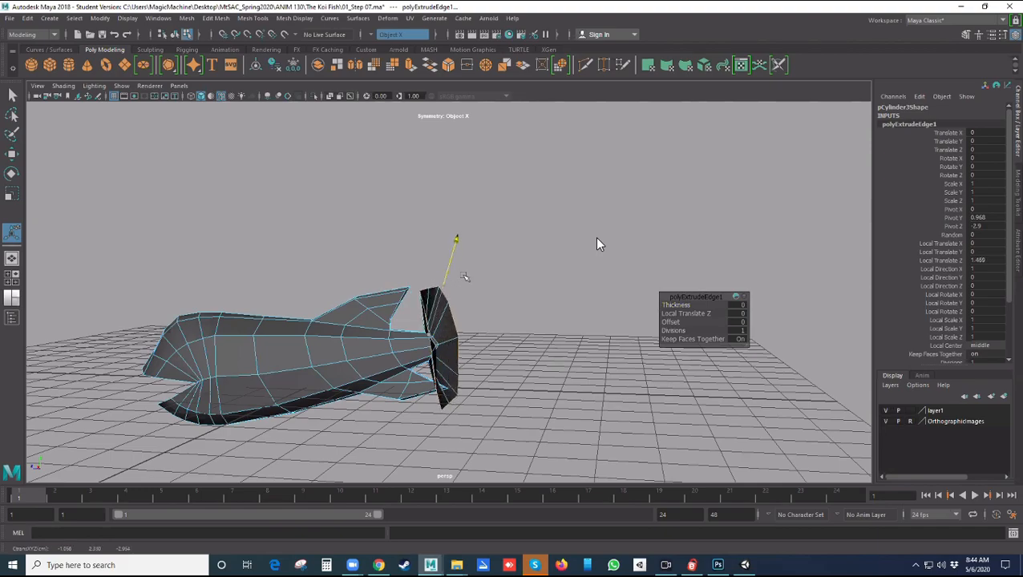
pyautogui.hotkey('ctrl', 'z')
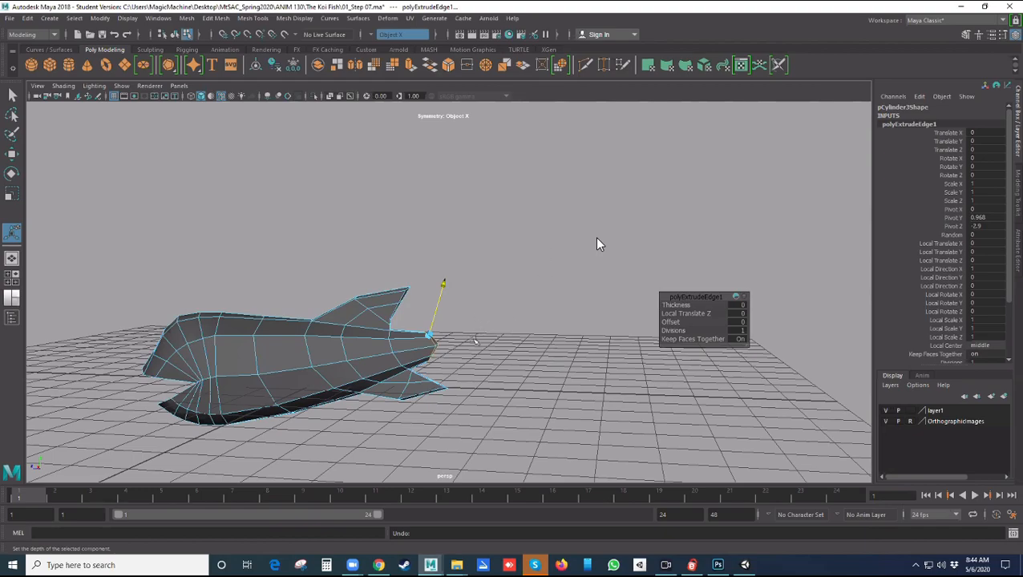
# Move the extruded tail edges straight back along Z and show the image planes in the perspective view
pyautogui.click(10, 155)
pyautogui.moveTo(385, 347); pyautogui.dragTo(442, 347)
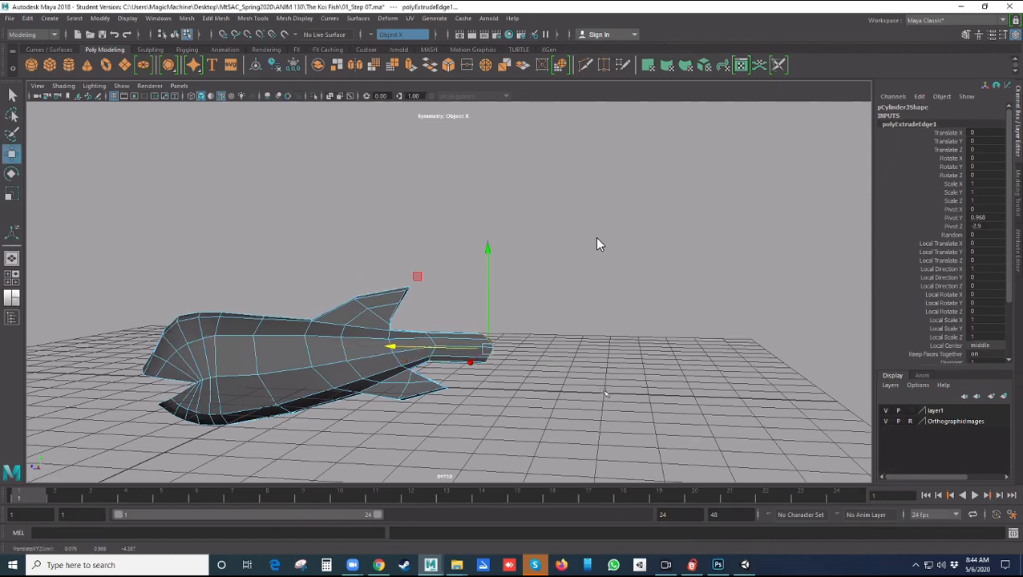
pyautogui.click(121, 86)
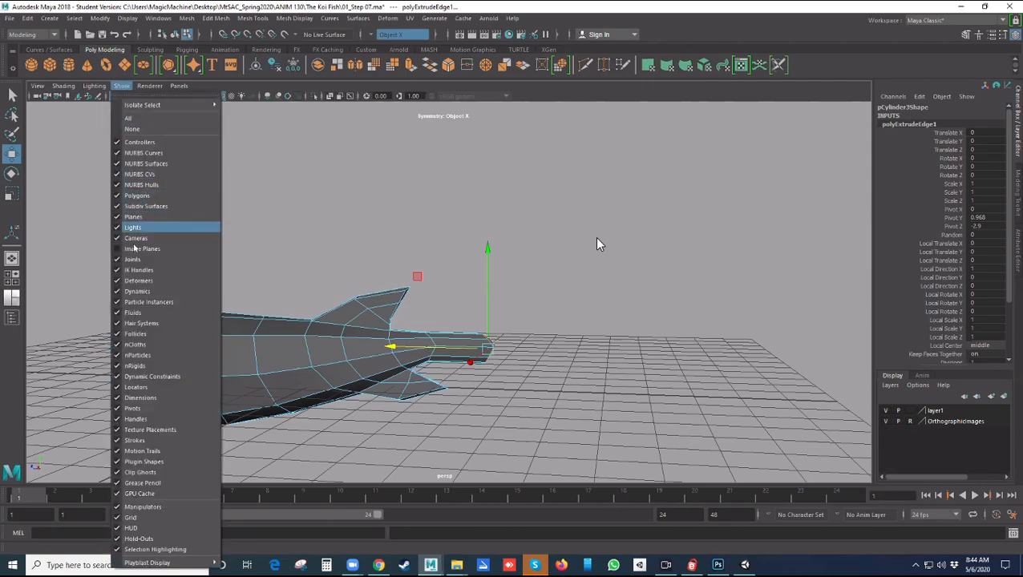
pyautogui.click(164, 250)
pyautogui.scroll(4, 501, 336)
pyautogui.keyDown('alt'); pyautogui.moveTo(548, 325); pyautogui.dragTo(514, 242, button='middle'); pyautogui.keyUp('alt')
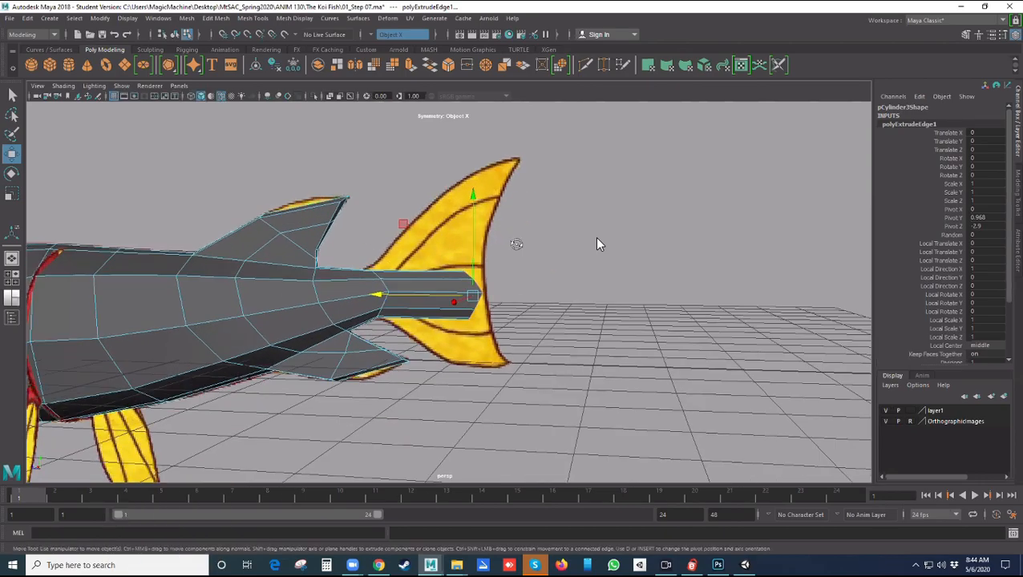
pyautogui.keyDown('alt'); pyautogui.moveTo(514, 242); pyautogui.dragTo(525, 247); pyautogui.keyUp('alt')
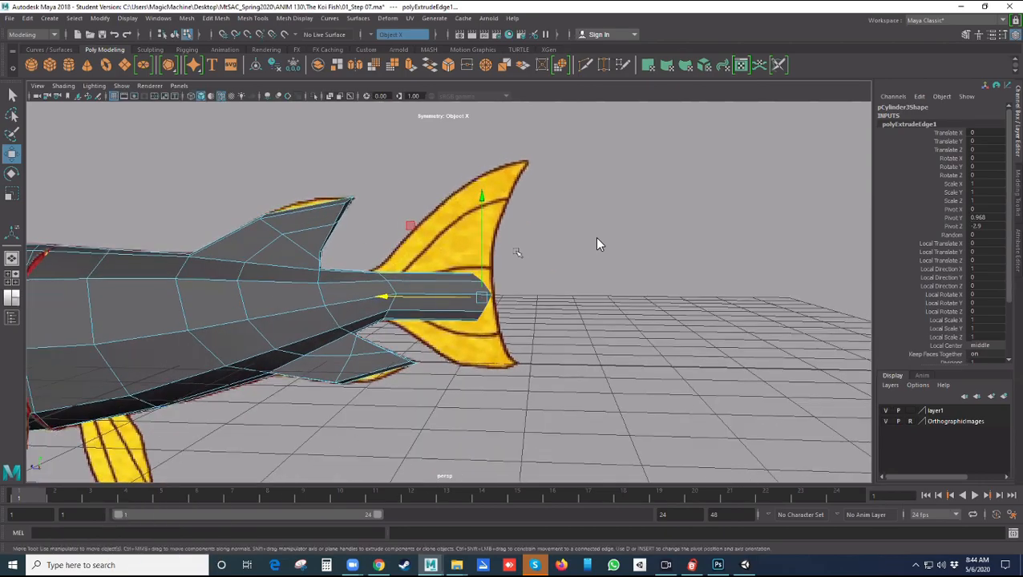
# Scale the extruded tail edges vertically to fan out the fin, and shift them slightly forward along Z
pyautogui.press('r')
pyautogui.moveTo(481, 261); pyautogui.dragTo(481, 152)
pyautogui.press('w')
pyautogui.moveTo(411, 297); pyautogui.dragTo(423, 296)
# Switch to the side view and show its image planes behind the tail
pyautogui.press('space')
pyautogui.press('space')
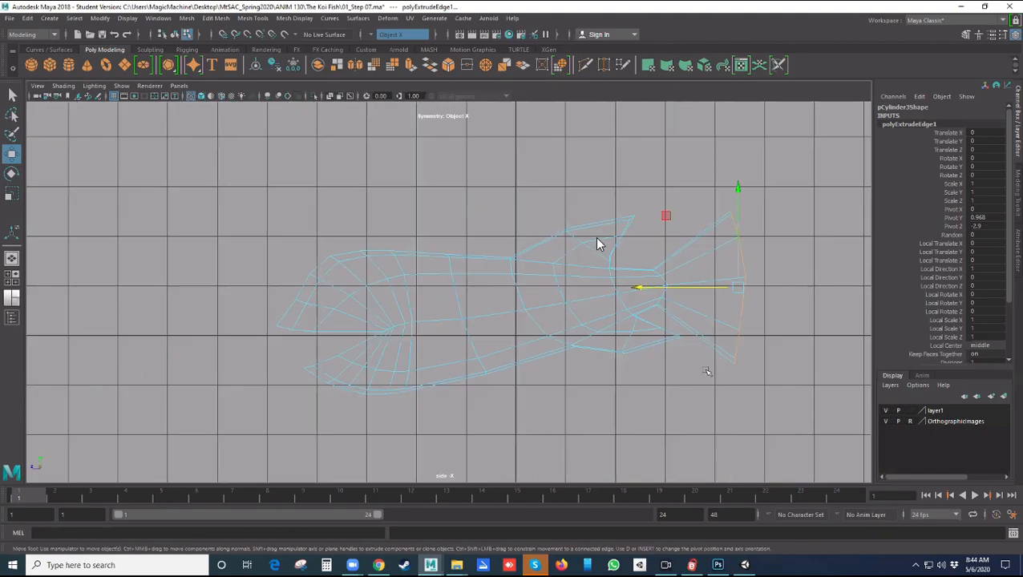
pyautogui.keyDown('alt'); pyautogui.moveTo(667, 349); pyautogui.dragTo(513, 374, button='middle'); pyautogui.keyUp('alt')
pyautogui.click(122, 87)
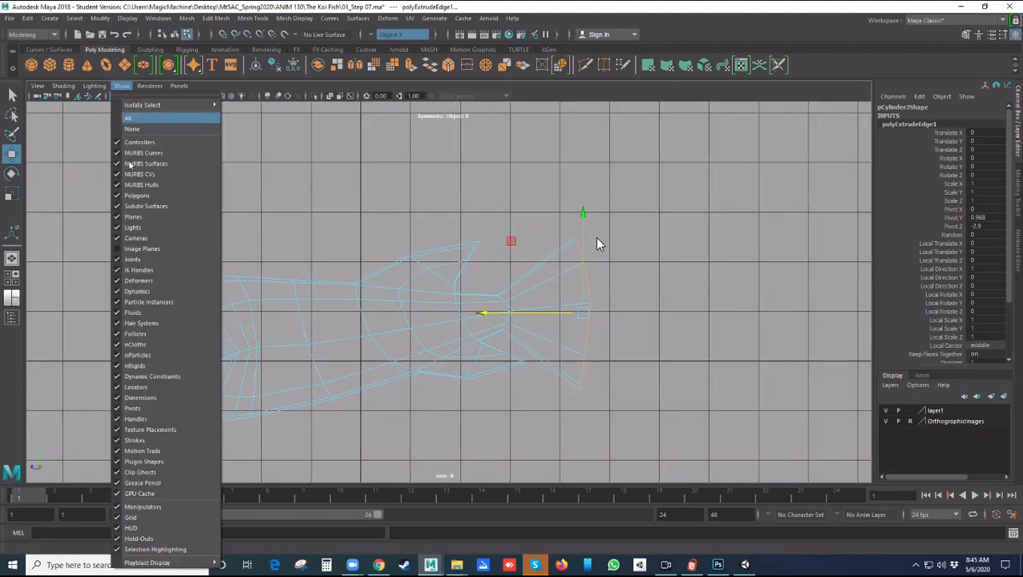
pyautogui.click(142, 249)
pyautogui.scroll(4, 687, 313)
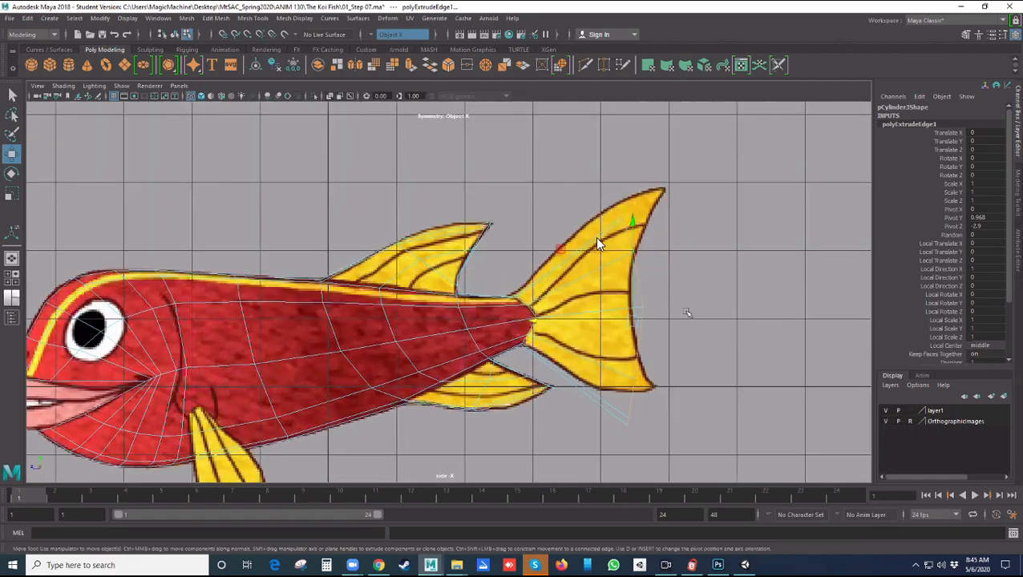
# Scale the fin's end edges along Z to flatten them into a straight vertical line
pyautogui.scroll(1, 687, 313)
pyautogui.keyDown('alt'); pyautogui.moveTo(661, 313); pyautogui.dragTo(623, 283, button='middle'); pyautogui.keyUp('alt')
pyautogui.press('r')
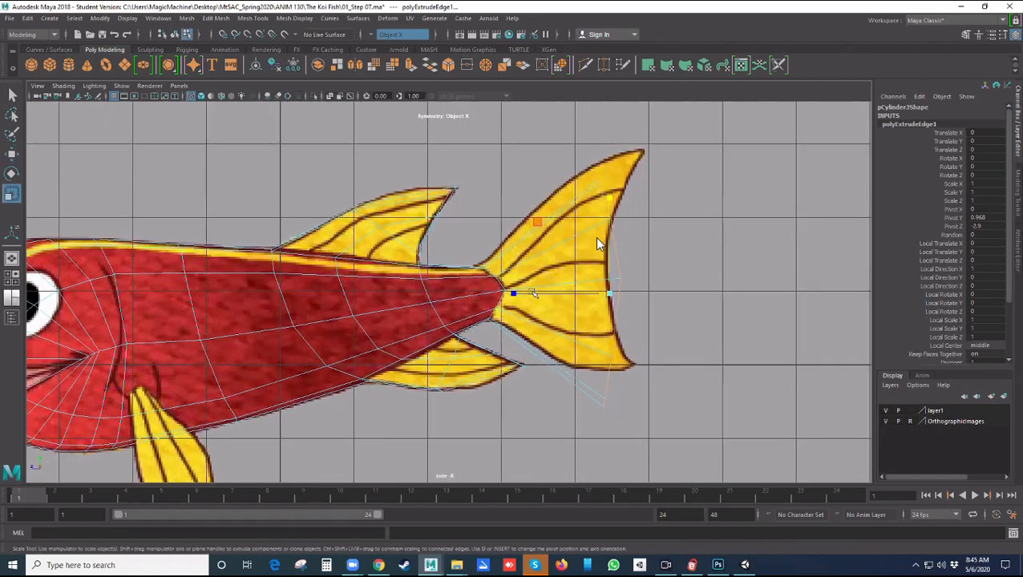
pyautogui.moveTo(515, 293); pyautogui.dragTo(752, 300)
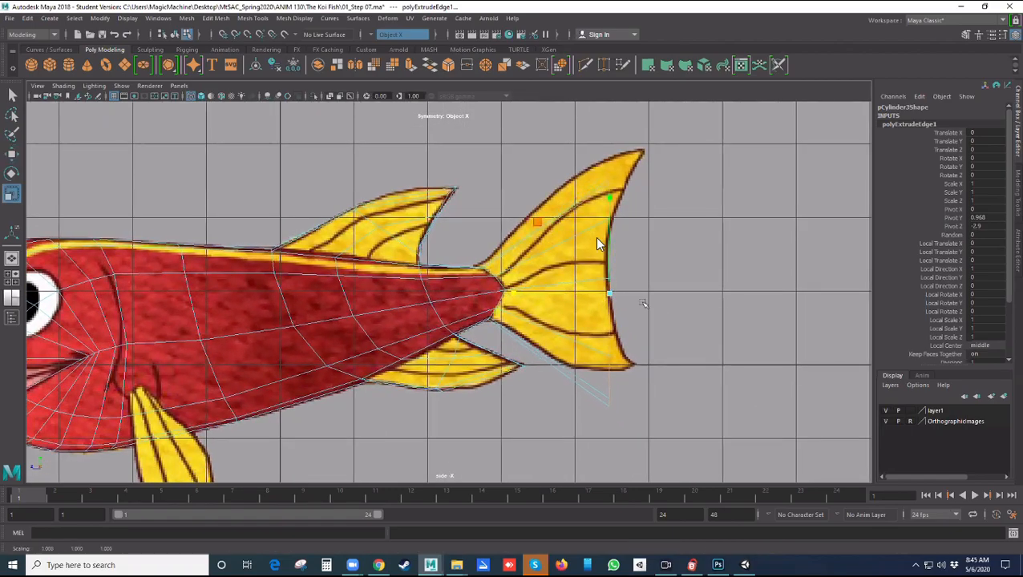
# Raise the tail fin's end edges along Y to centre them on the fin in the reference image
pyautogui.press('w')
pyautogui.moveTo(610, 273); pyautogui.dragTo(614, 254)
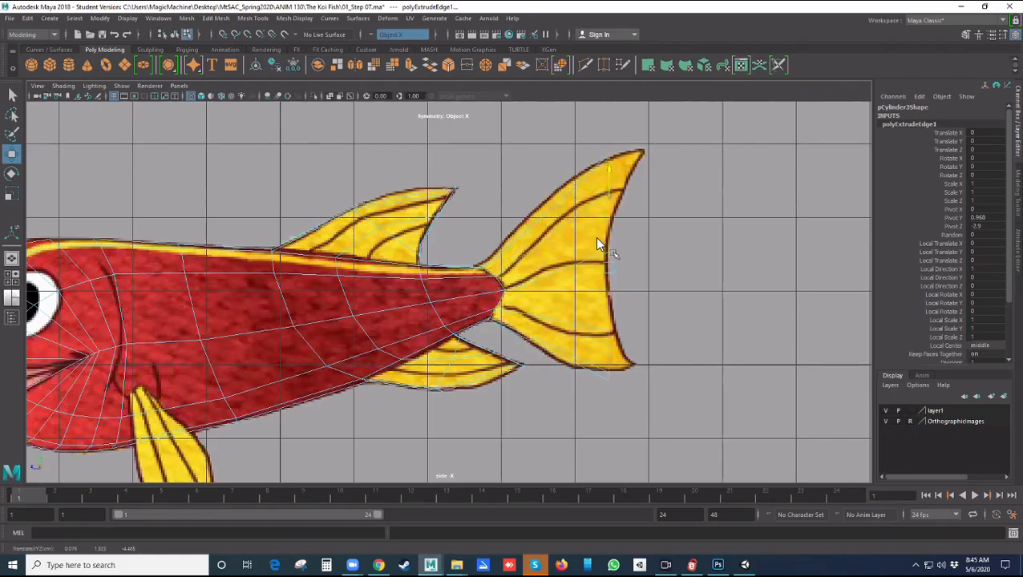
pyautogui.scroll(1, 598, 244)
pyautogui.scroll(1, 598, 244)
pyautogui.click(597, 245)
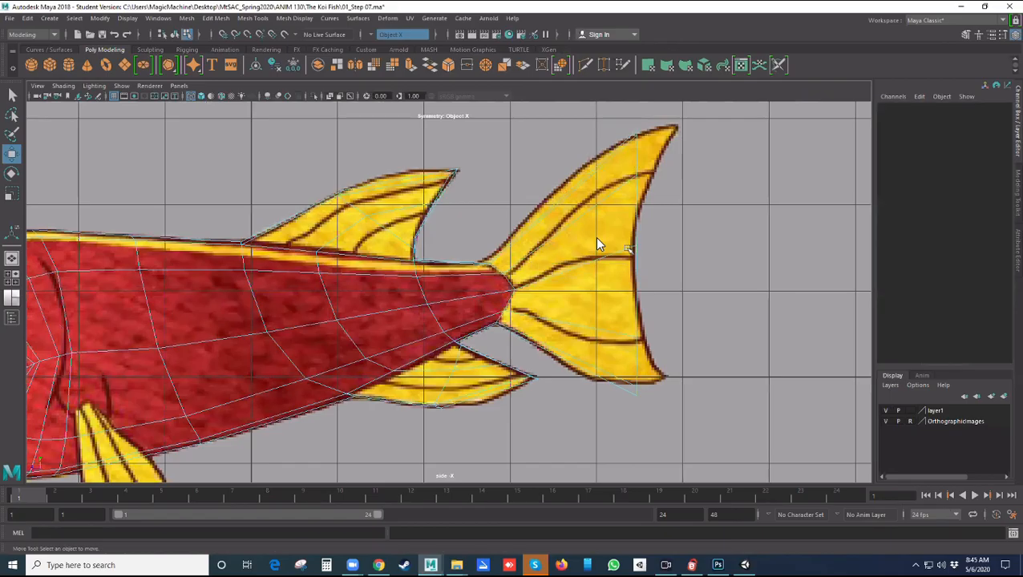
# Move the vertices at the tail fin's upper and lower tips onto the matching tips in the reference image
pyautogui.moveTo(631, 250); pyautogui.dragTo(656, 240, button='right')
pyautogui.click(640, 128)
pyautogui.moveTo(641, 135); pyautogui.dragTo(678, 129)
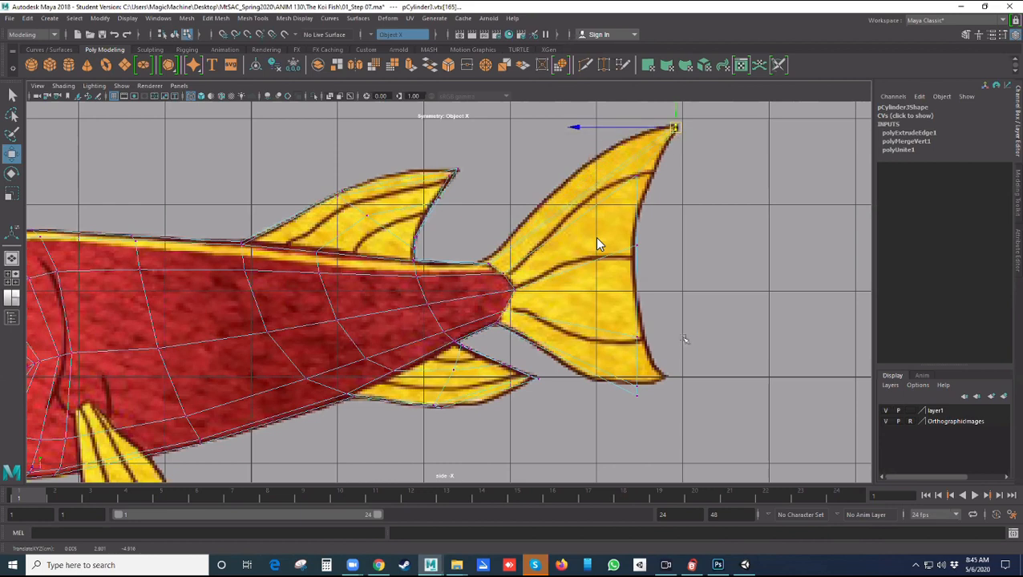
pyautogui.click(637, 393)
pyautogui.moveTo(637, 393); pyautogui.dragTo(668, 381)
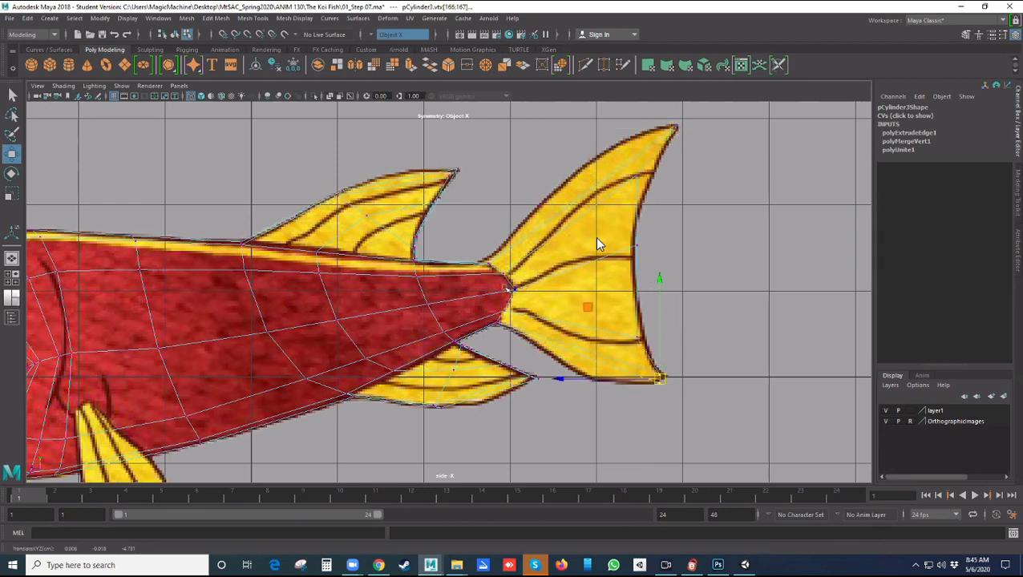
# Move the middle and upper inner vertices of the fin's trailing edge to follow the curved outline in the reference
pyautogui.moveTo(656, 234); pyautogui.dragTo(632, 252)
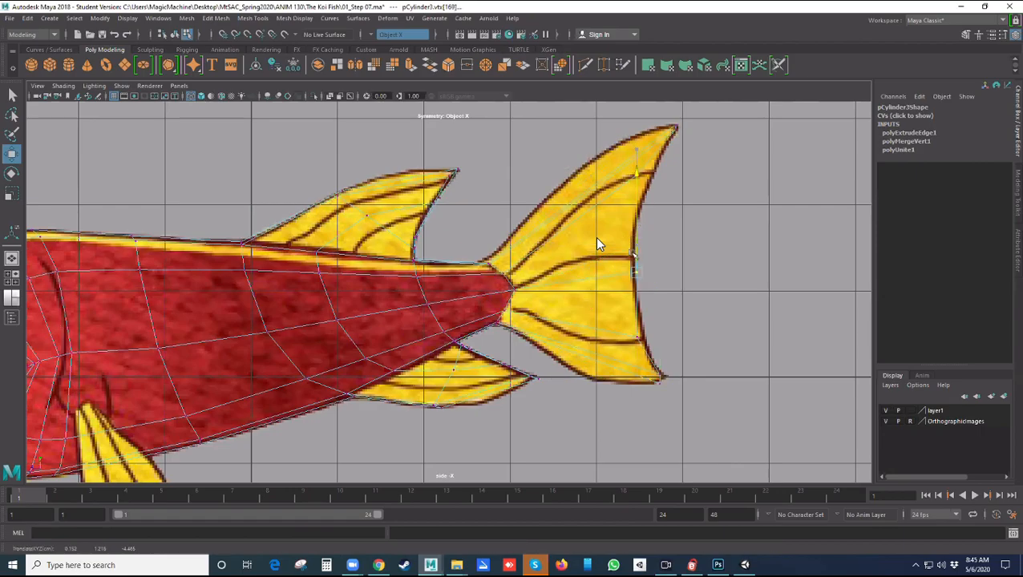
pyautogui.moveTo(634, 255); pyautogui.dragTo(631, 261)
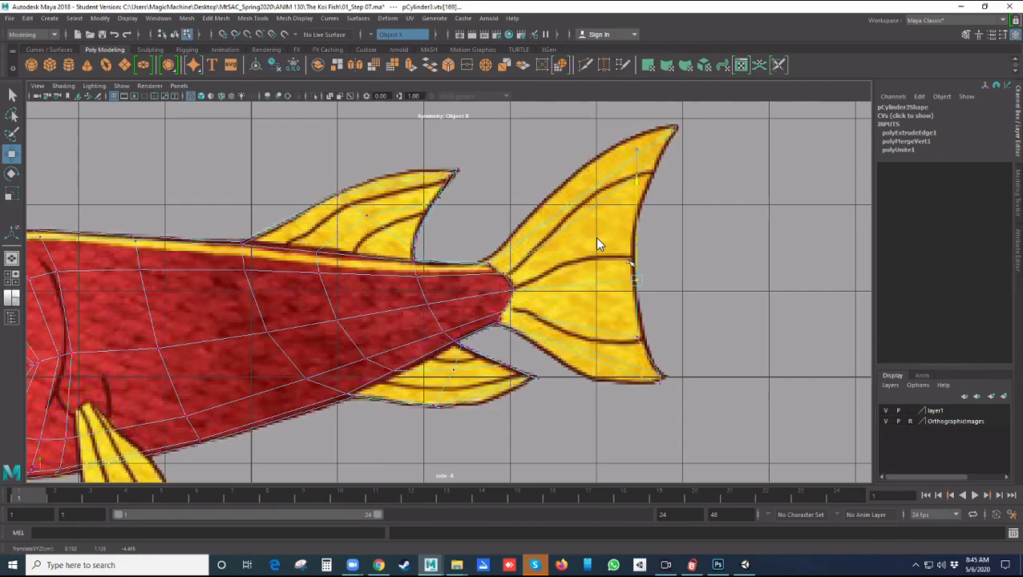
pyautogui.click(670, 225)
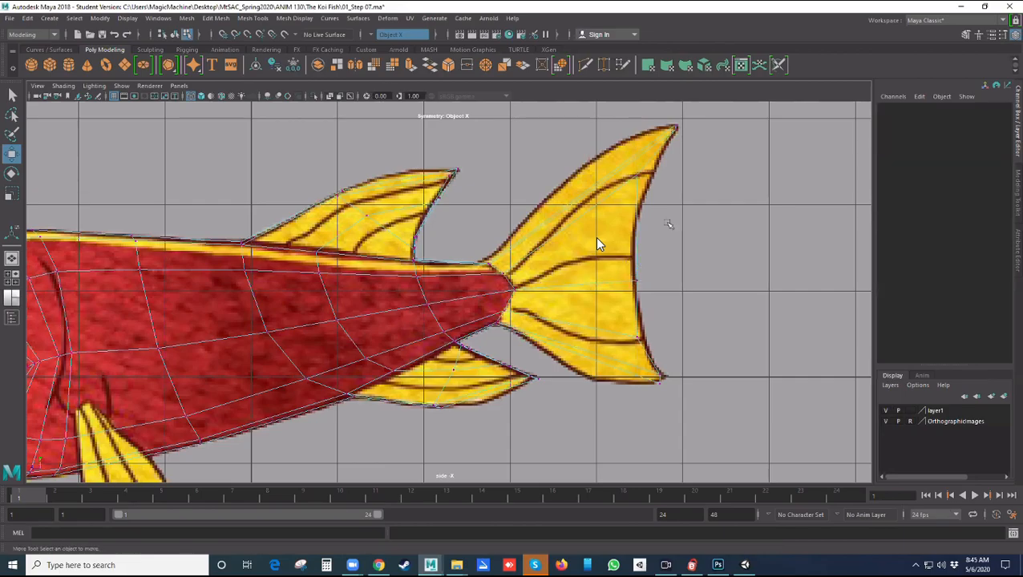
pyautogui.click(651, 176)
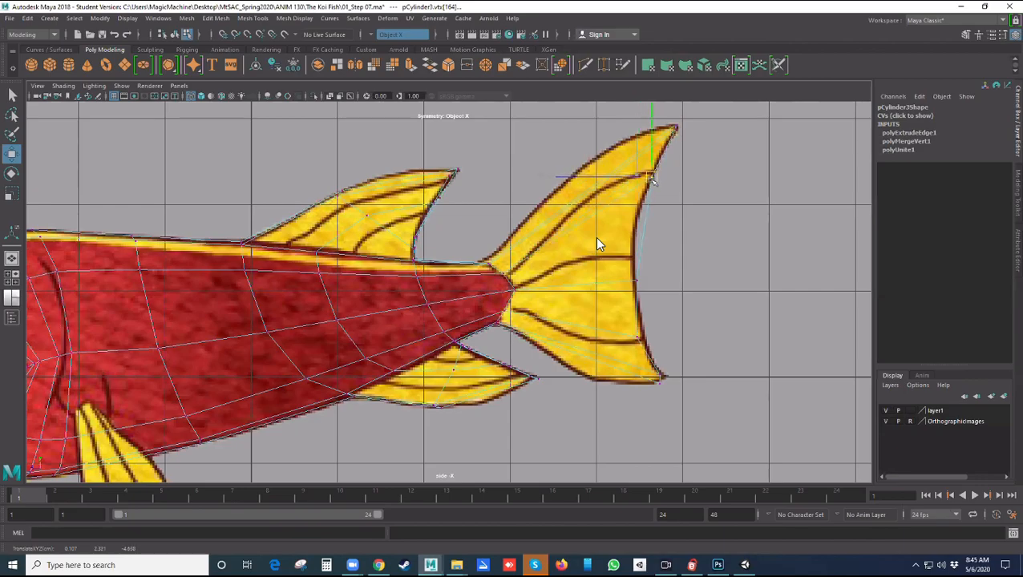
pyautogui.moveTo(653, 176); pyautogui.dragTo(653, 173)
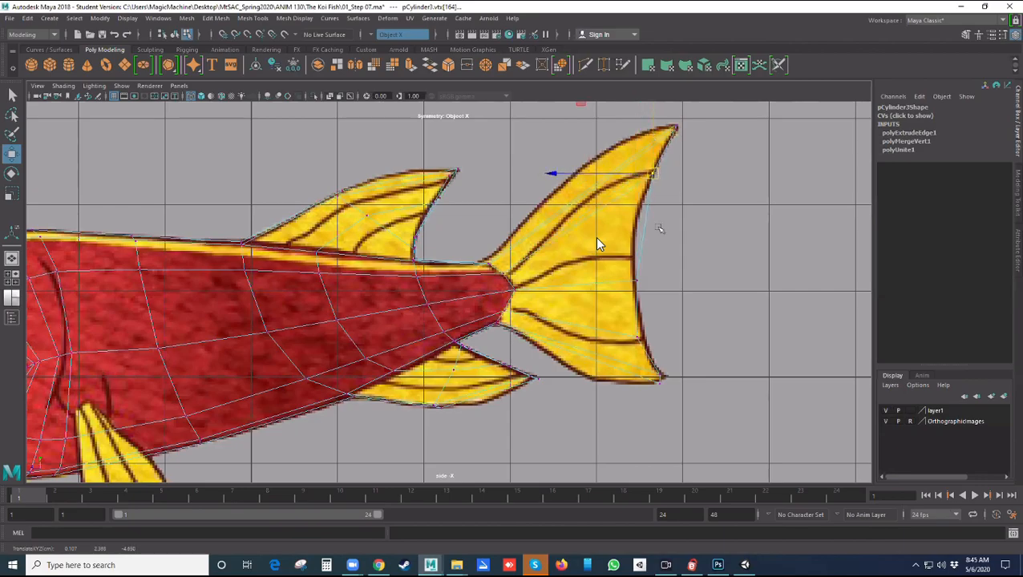
# Move the trailing edge's lower inner vertex onto the drawn fin ray and refine the lower tip vertex's position
pyautogui.click(639, 337)
pyautogui.moveTo(639, 338); pyautogui.dragTo(641, 341)
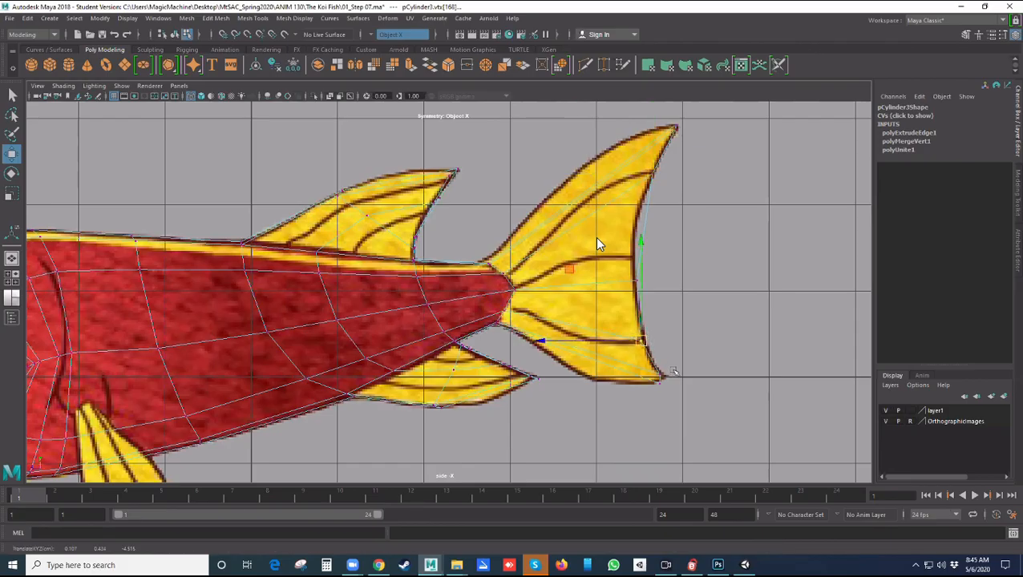
pyautogui.moveTo(672, 371)
pyautogui.mouseDown()
pyautogui.moveTo(652, 395)
pyautogui.moveTo(662, 379)
pyautogui.mouseUp()
pyautogui.click(704, 381)
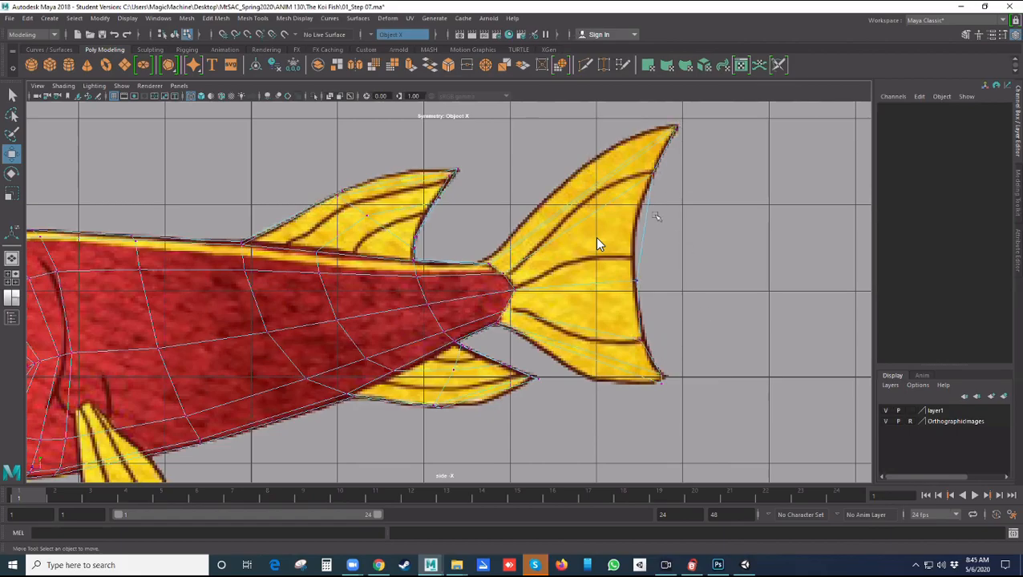
pyautogui.click(633, 344)
pyautogui.click(678, 329)
# Insert an edge loop across the middle of the tail fin and scale it vertically
pyautogui.click(216, 17)
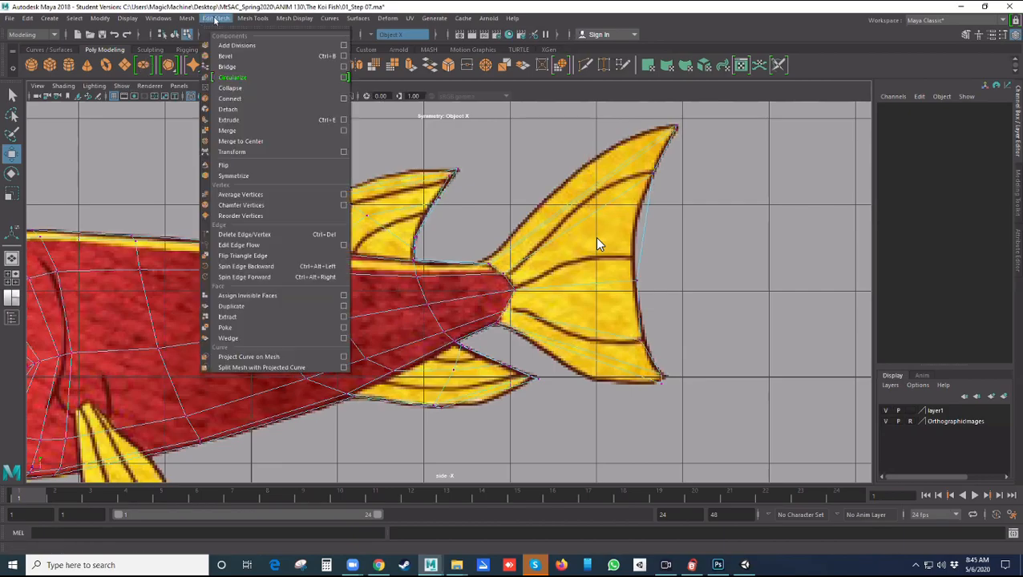
pyautogui.moveTo(253, 18)
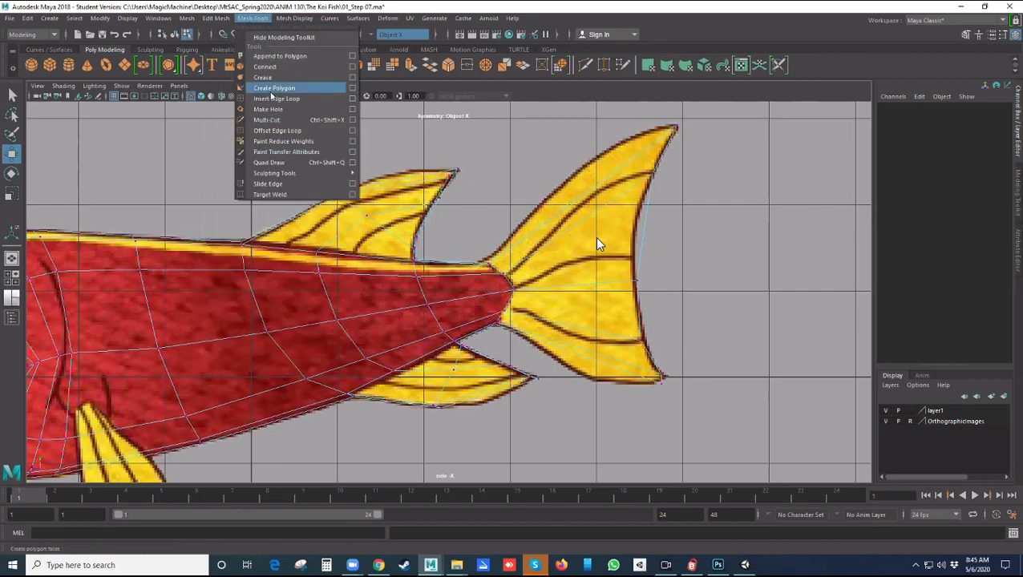
pyautogui.click(265, 87)
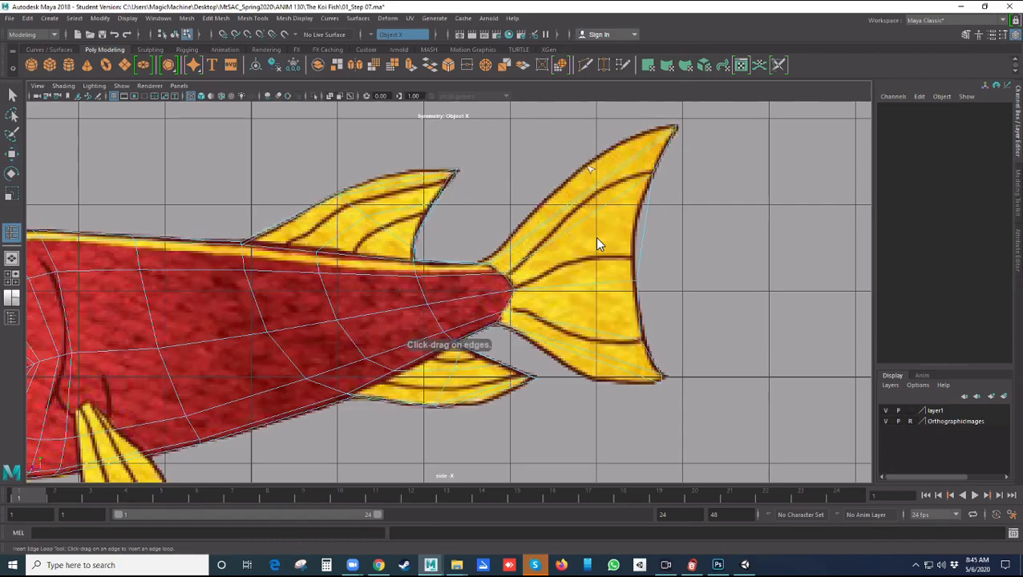
pyautogui.click(586, 199)
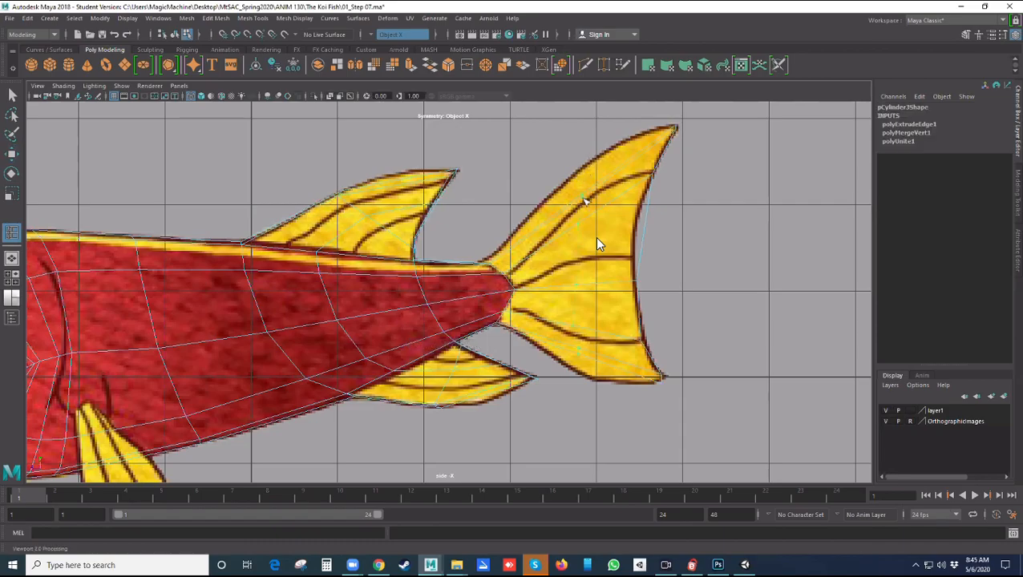
pyautogui.press('r')
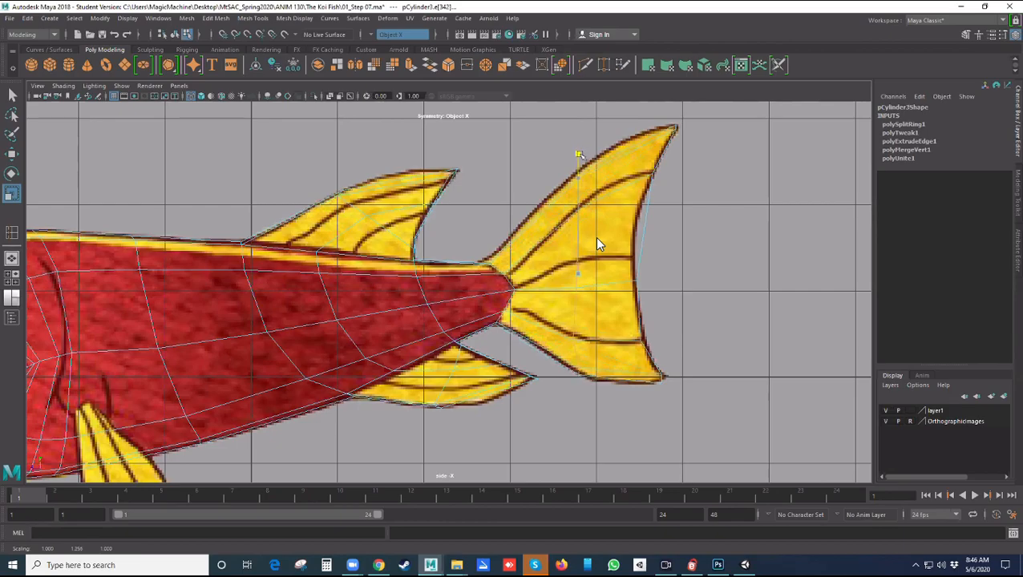
pyautogui.click(525, 161)
# Move the new loop's upper and lower outline vertices onto the fin's drawn outline
pyautogui.moveTo(588, 191); pyautogui.dragTo(585, 183, button='right')
pyautogui.click(589, 172)
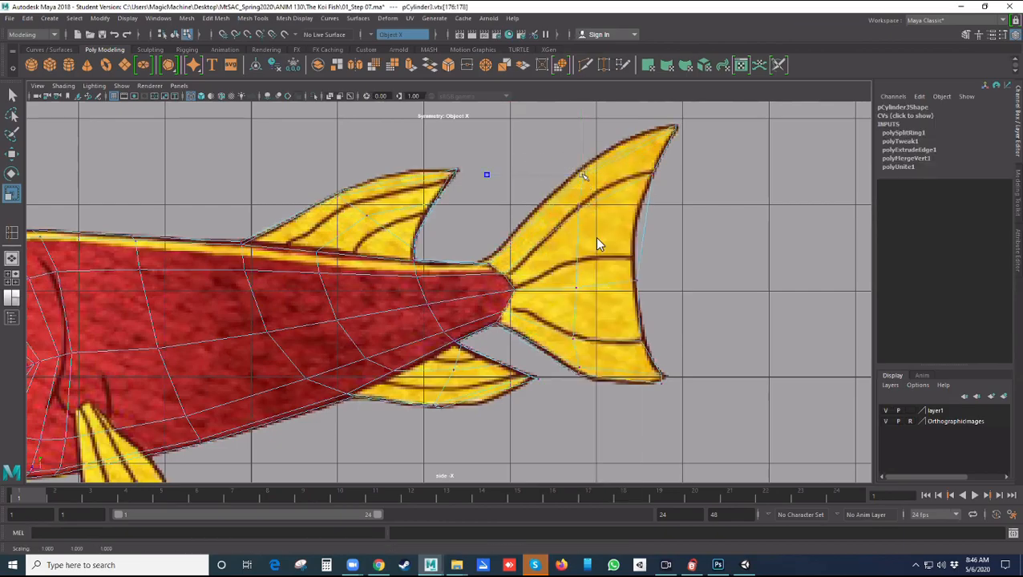
pyautogui.click(584, 176)
pyautogui.press('w')
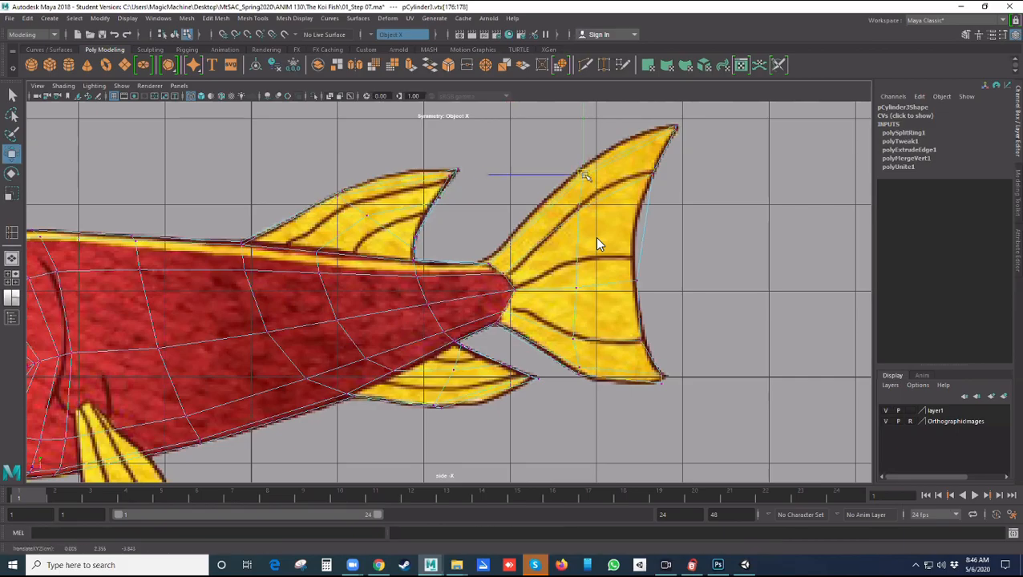
pyautogui.moveTo(590, 356)
pyautogui.mouseDown()
pyautogui.moveTo(572, 376)
pyautogui.moveTo(589, 377)
pyautogui.moveTo(559, 347)
pyautogui.moveTo(572, 337)
pyautogui.mouseUp()
pyautogui.click(597, 244)
pyautogui.click(633, 368)
pyautogui.click(497, 261)
# Shift the loop's centre vertex toward the body and align the upper inner vertex with the drawn fin ray
pyautogui.moveTo(583, 282); pyautogui.dragTo(563, 288)
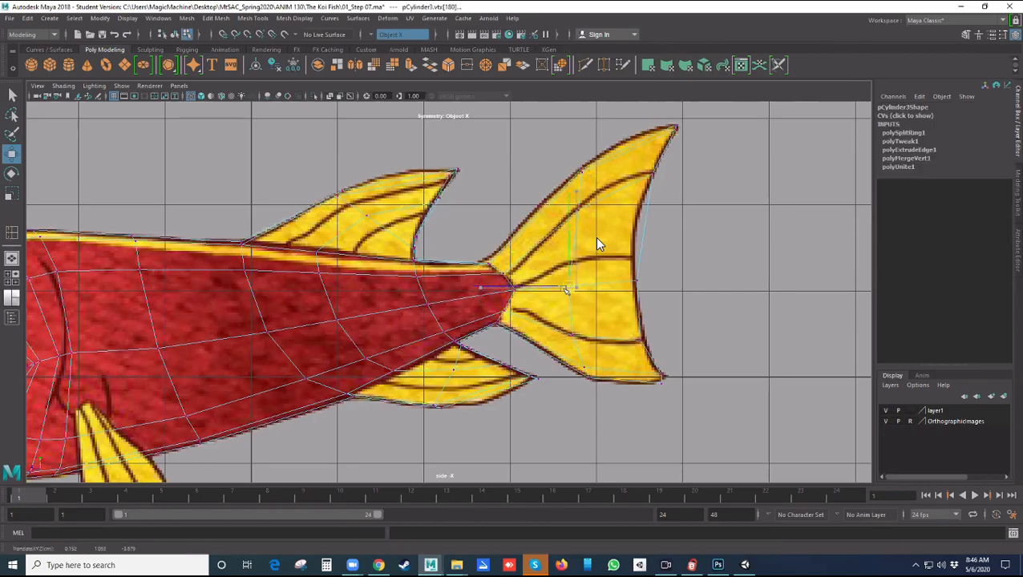
pyautogui.click(495, 213)
pyautogui.click(577, 211)
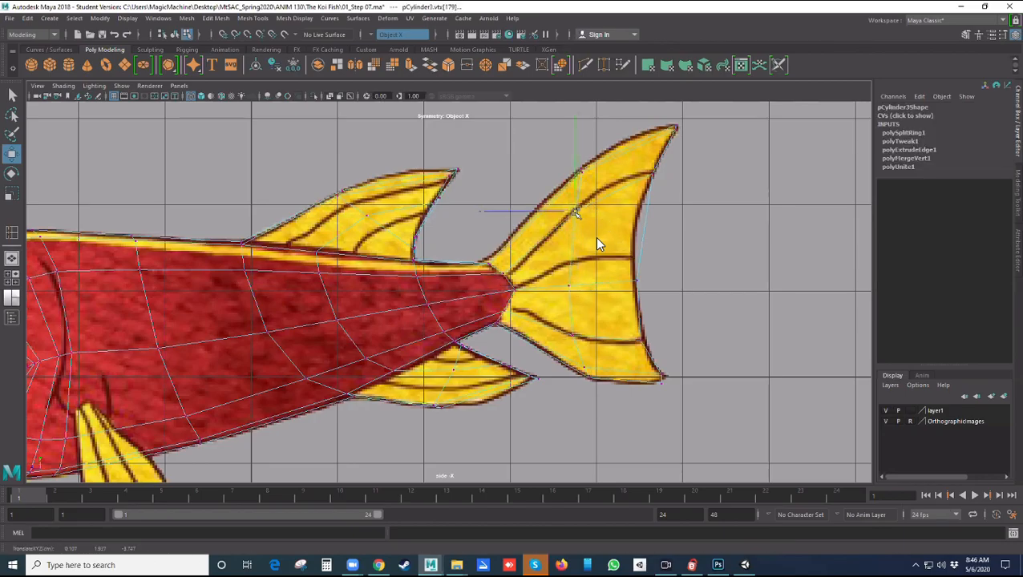
pyautogui.click(690, 229)
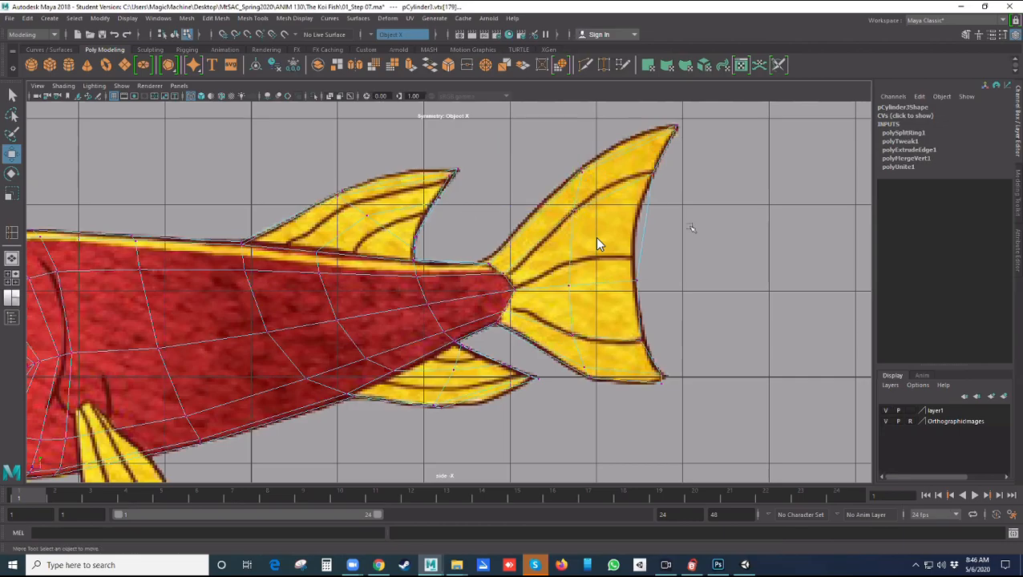
# Insert a second edge loop in the tail fin between the first loop and the trailing edge
pyautogui.click(12, 233)
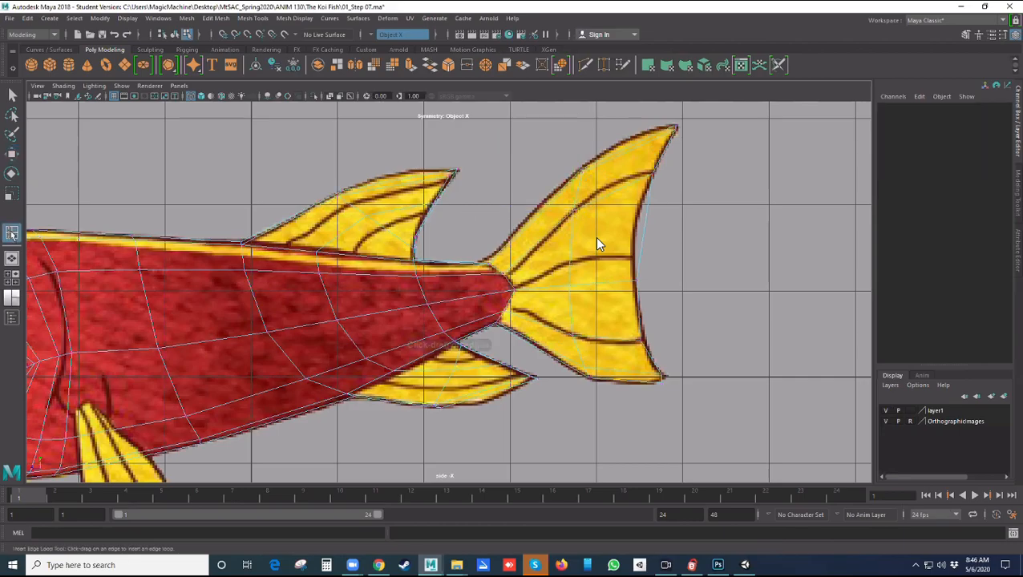
pyautogui.click(620, 195)
pyautogui.click(620, 195)
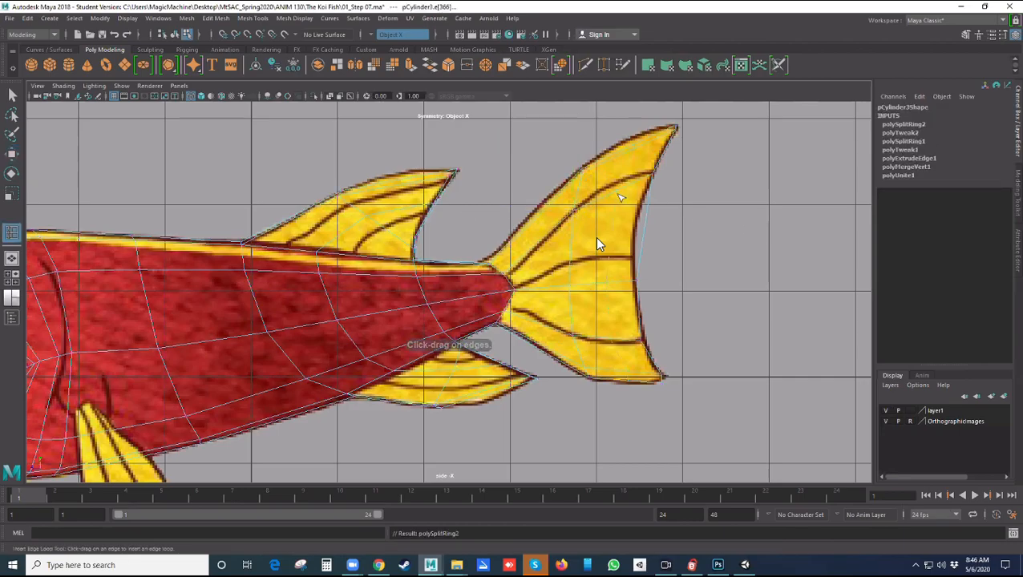
pyautogui.press('r')
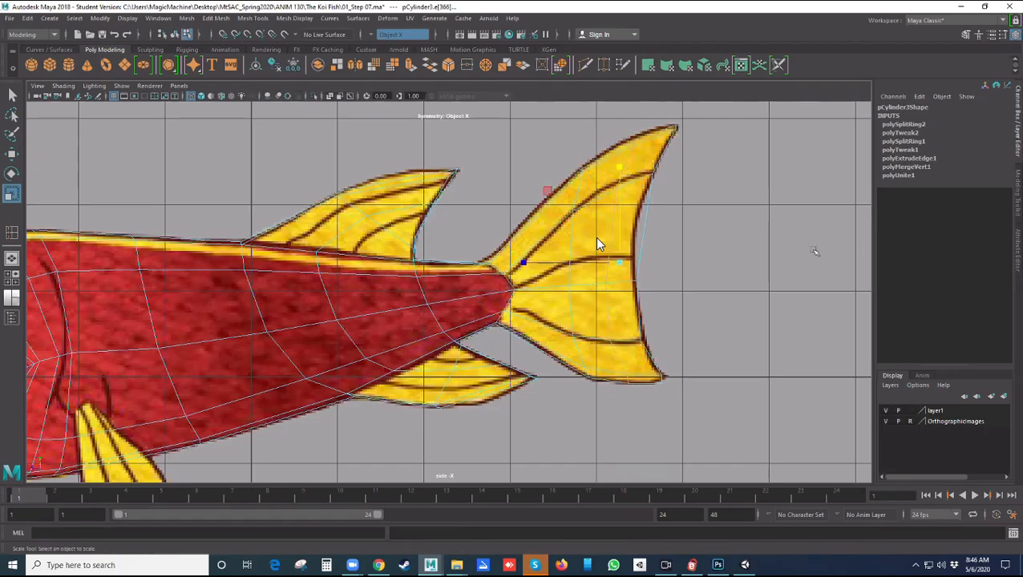
pyautogui.click(596, 243)
# Move the second loop's upper and lower inner vertices to line up with the drawn fin rays
pyautogui.rightClick(597, 243)
pyautogui.moveTo(597, 243); pyautogui.dragTo(594, 207, button='right')
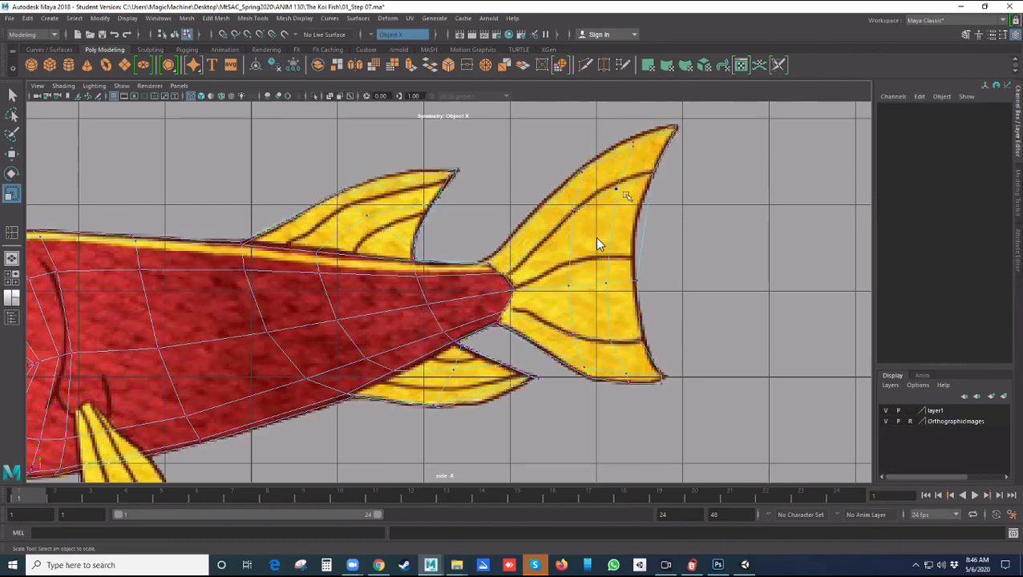
pyautogui.press('w')
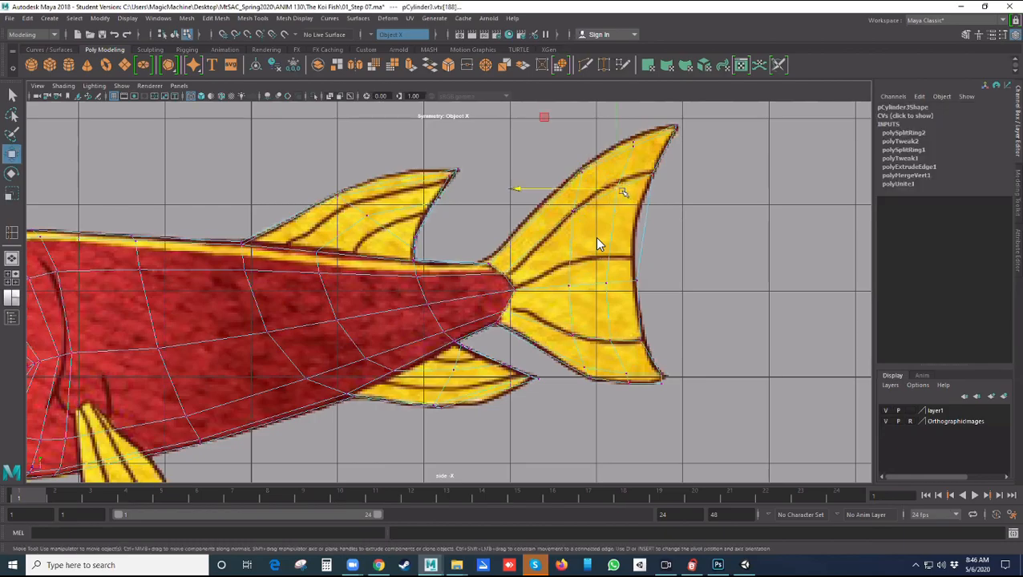
pyautogui.press('Down')
pyautogui.moveTo(597, 243); pyautogui.dragTo(596, 243, button='middle')
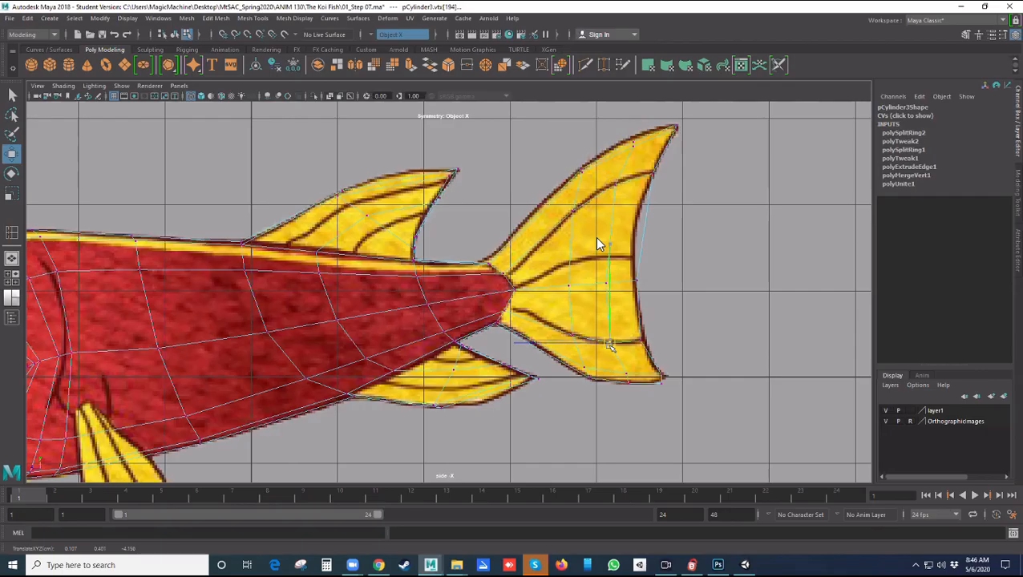
# Adjust the second loop's centre vertex and fit its upper and lower outer vertices to the fin's drawn outline
pyautogui.press('Up')
pyautogui.click(597, 243)
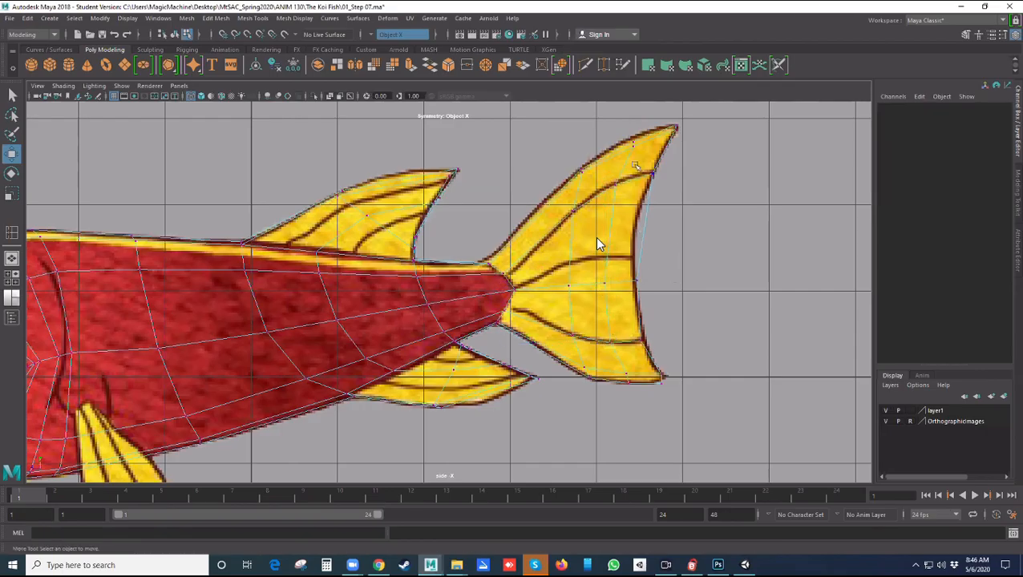
pyautogui.hotkey('ctrl', 'z')
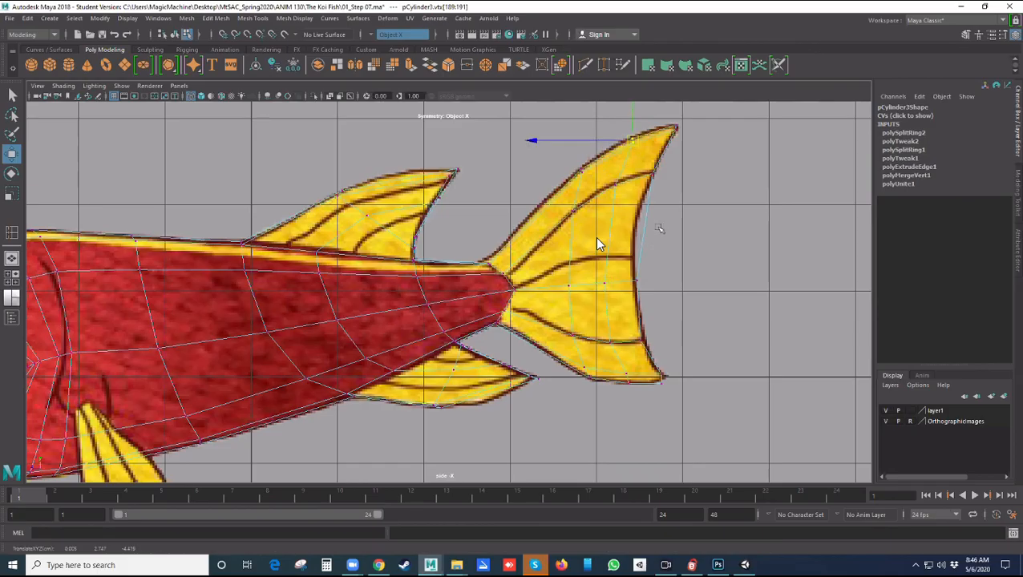
pyautogui.hotkey('ctrl', 'z')
pyautogui.click(722, 420)
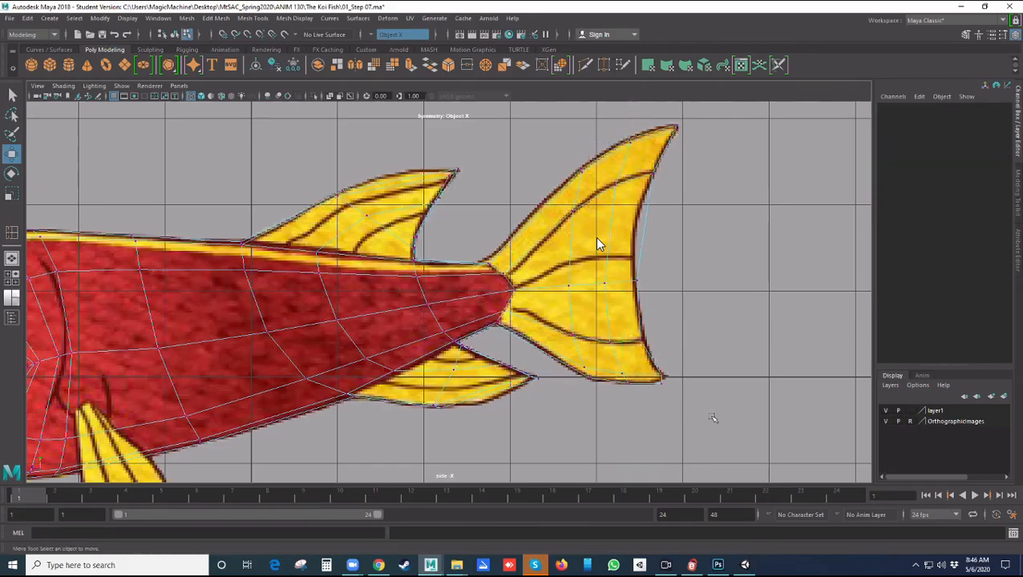
# Insert a third edge loop in the tail fin between the fin's base and the first loop
pyautogui.click(11, 233)
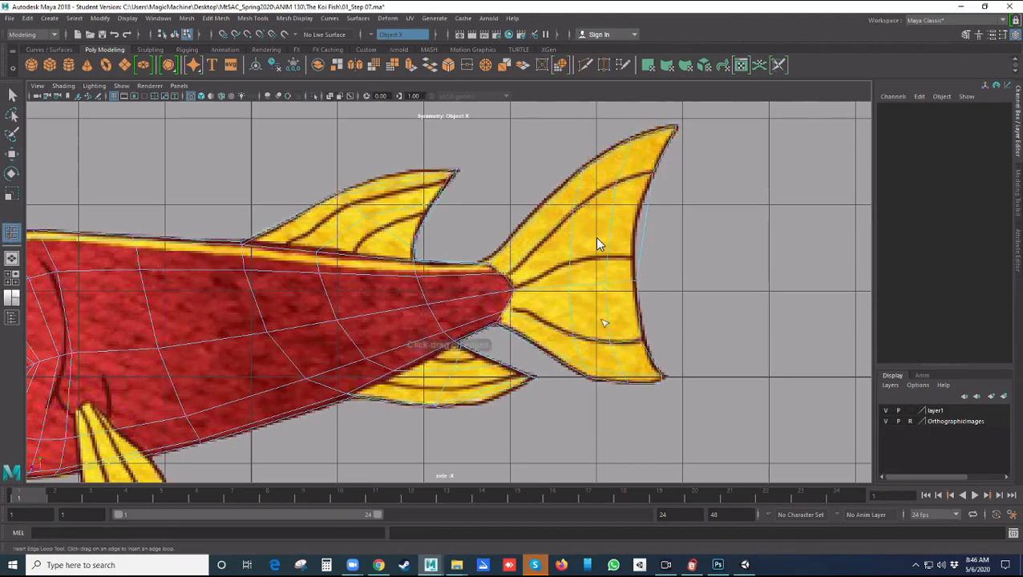
pyautogui.click(537, 289)
pyautogui.click(544, 290)
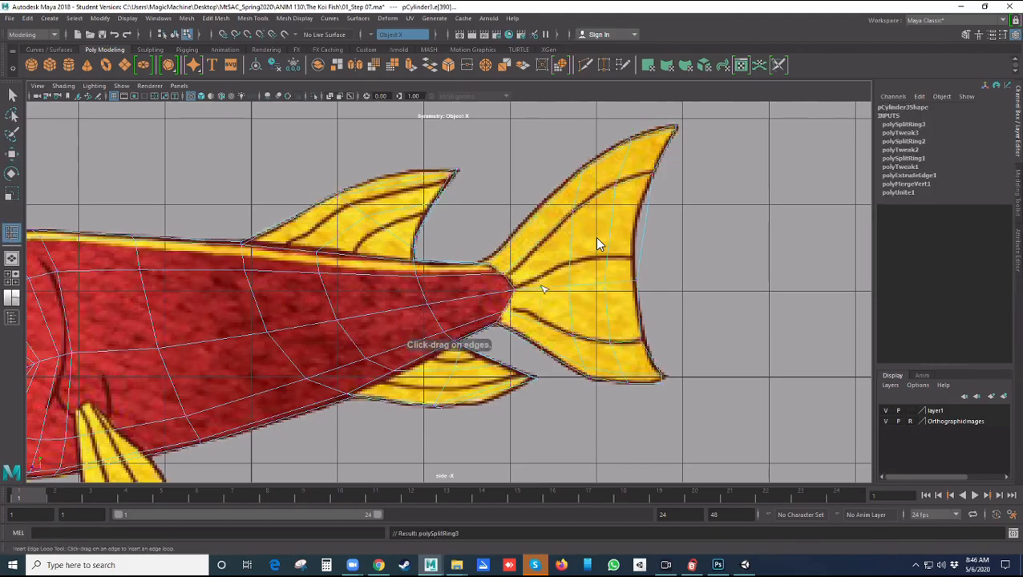
pyautogui.press('q')
# Move the third loop's upper and lower outline vertices onto the drawn edges near the fin's base
pyautogui.moveTo(539, 251); pyautogui.dragTo(536, 213, button='right')
pyautogui.moveTo(538, 210); pyautogui.dragTo(527, 221)
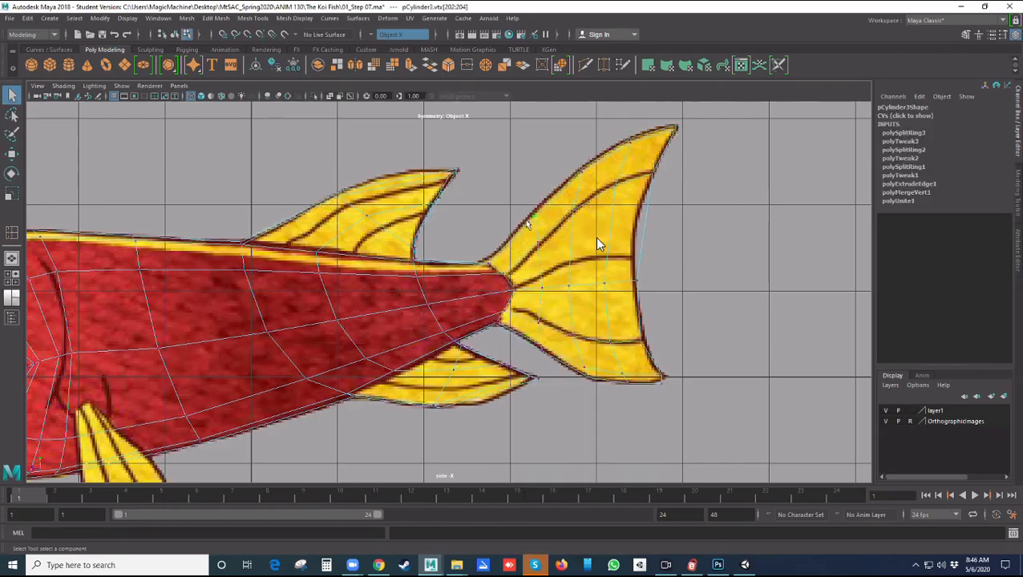
pyautogui.press('w')
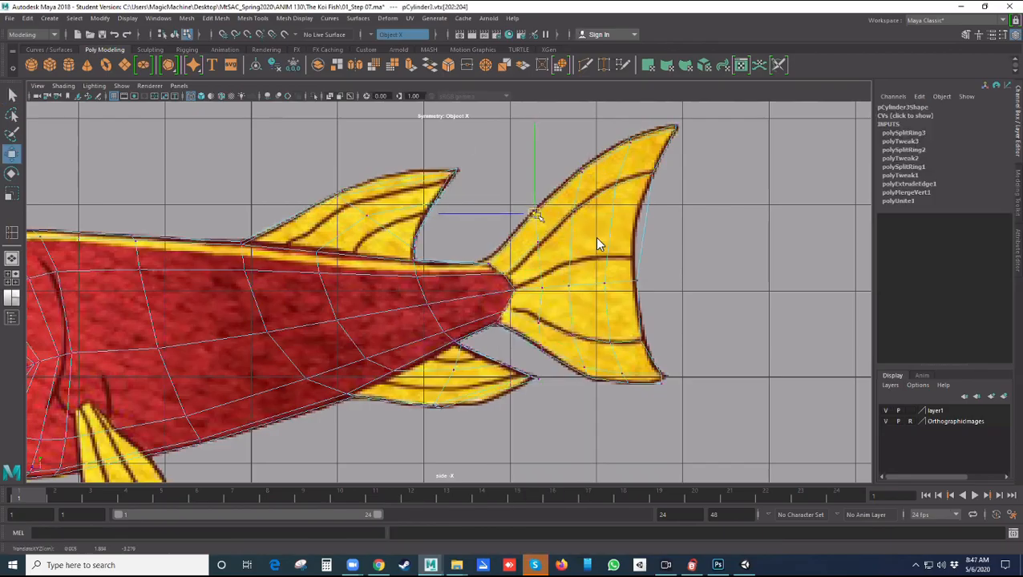
pyautogui.click(546, 348)
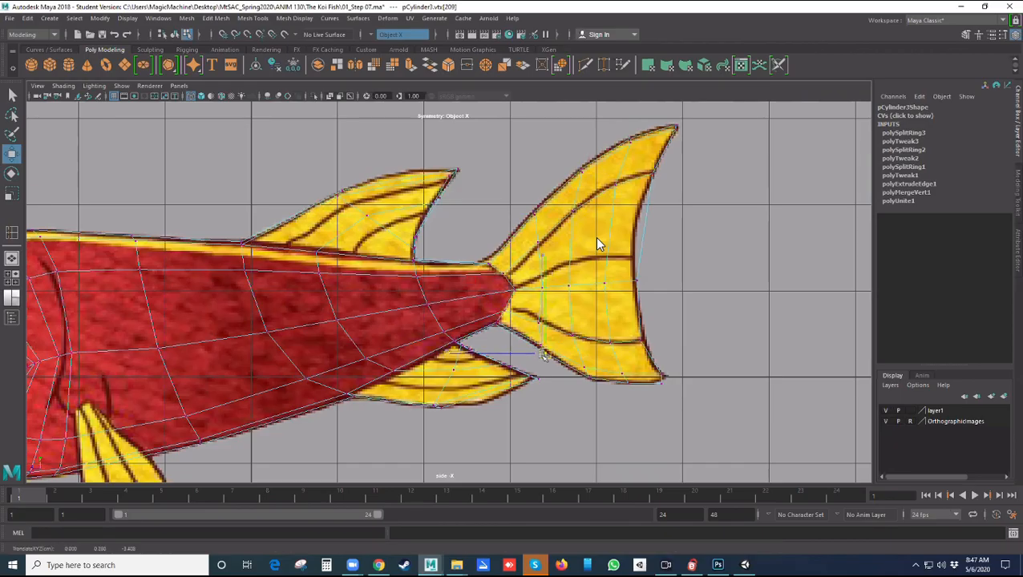
# Fit the third loop's inner vertices to the drawn fin rays and its lower outline vertex to the fin's edge
pyautogui.click(544, 370)
pyautogui.click(537, 321)
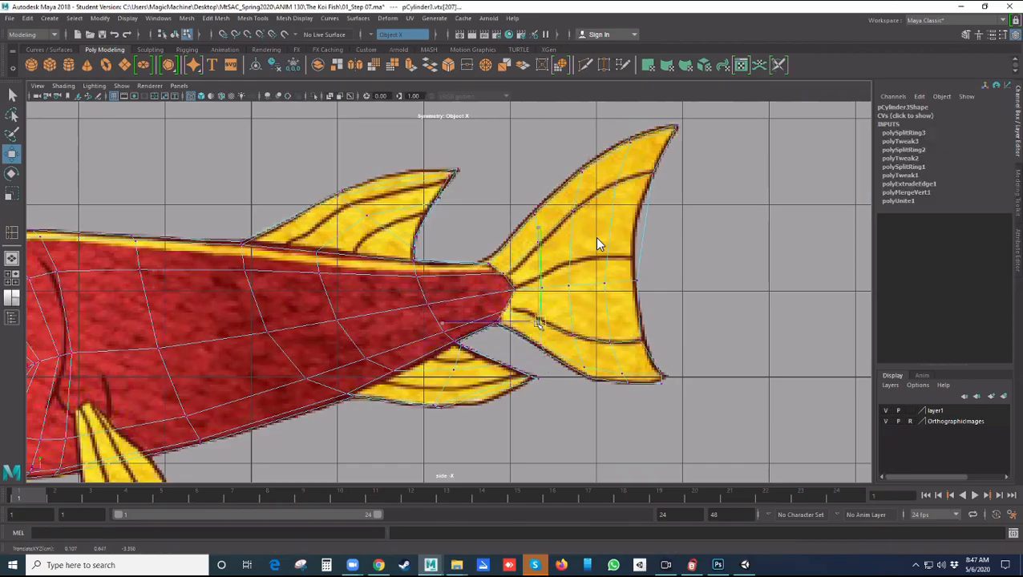
pyautogui.click(597, 245)
pyautogui.click(597, 244)
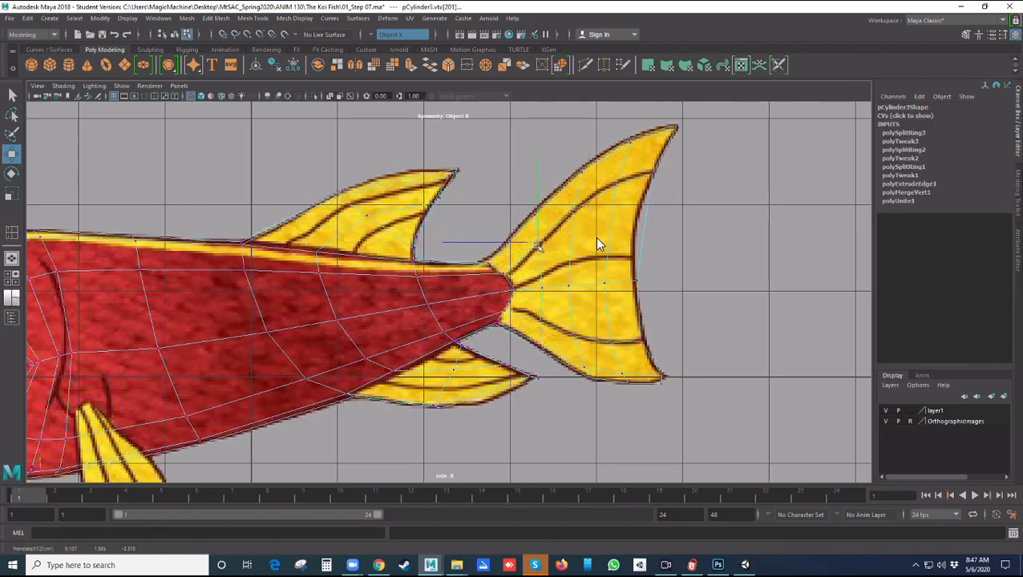
pyautogui.click(542, 345)
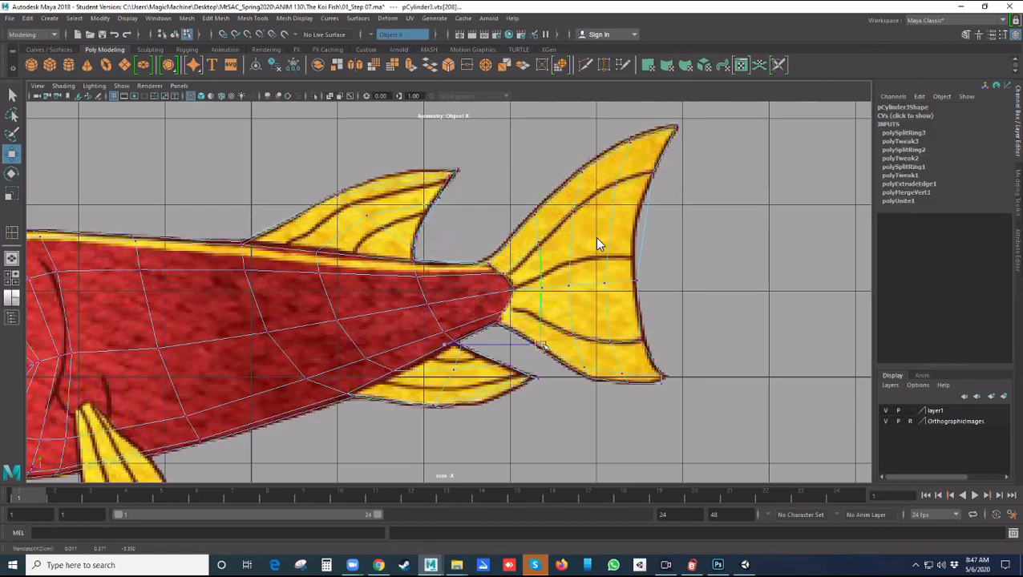
pyautogui.click(704, 316)
# Select the inner vertices along the tail fin's trailing edge in the perspective view
pyautogui.press('space')
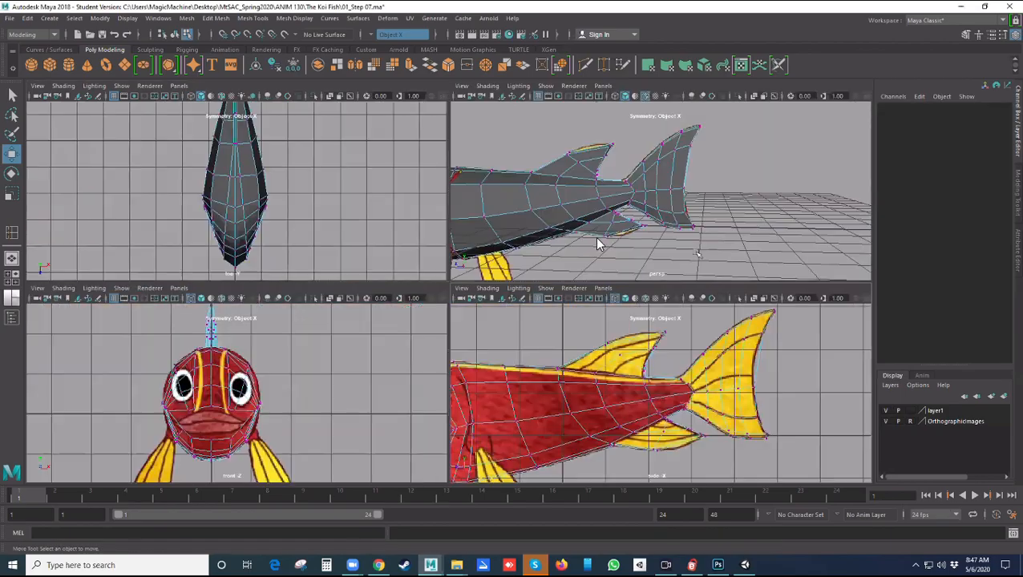
pyautogui.press('space')
pyautogui.keyDown('alt'); pyautogui.moveTo(678, 269); pyautogui.dragTo(422, 292); pyautogui.keyUp('alt')
pyautogui.scroll(5, 599, 306)
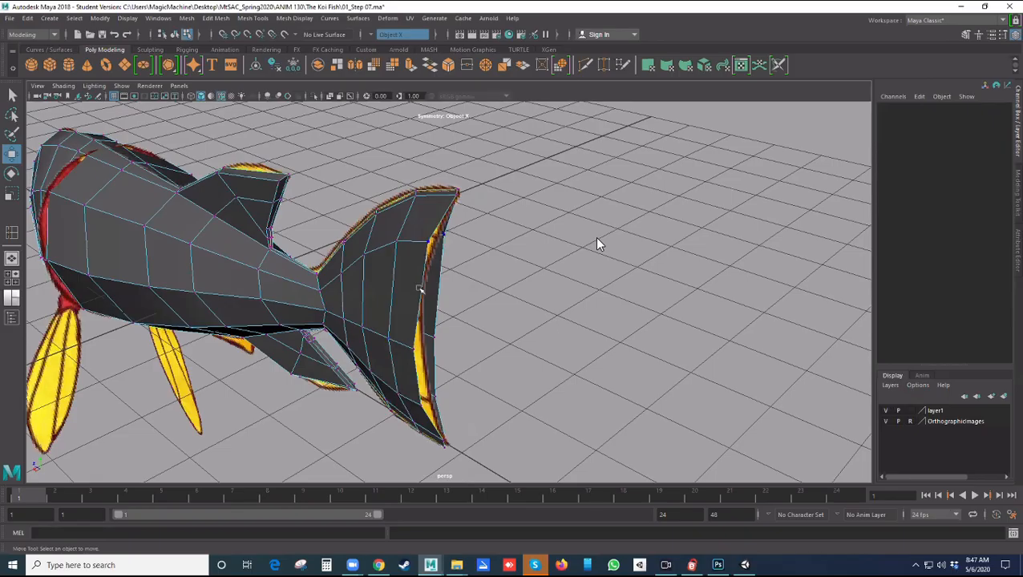
pyautogui.click(431, 245)
pyautogui.keyDown('shift'); pyautogui.click(414, 347); pyautogui.keyUp('shift')
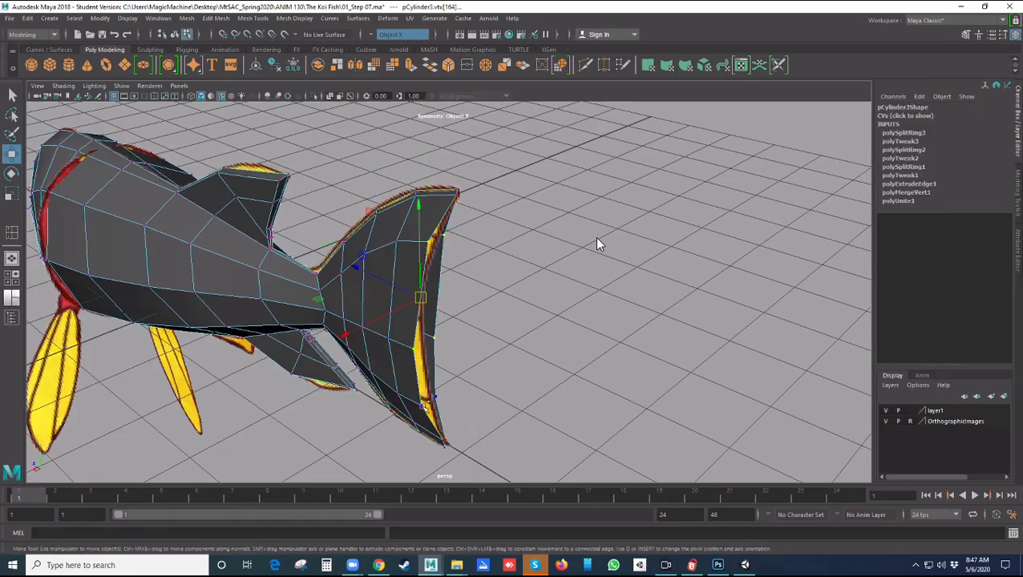
pyautogui.keyDown('alt'); pyautogui.moveTo(459, 413); pyautogui.dragTo(563, 340); pyautogui.keyUp('alt')
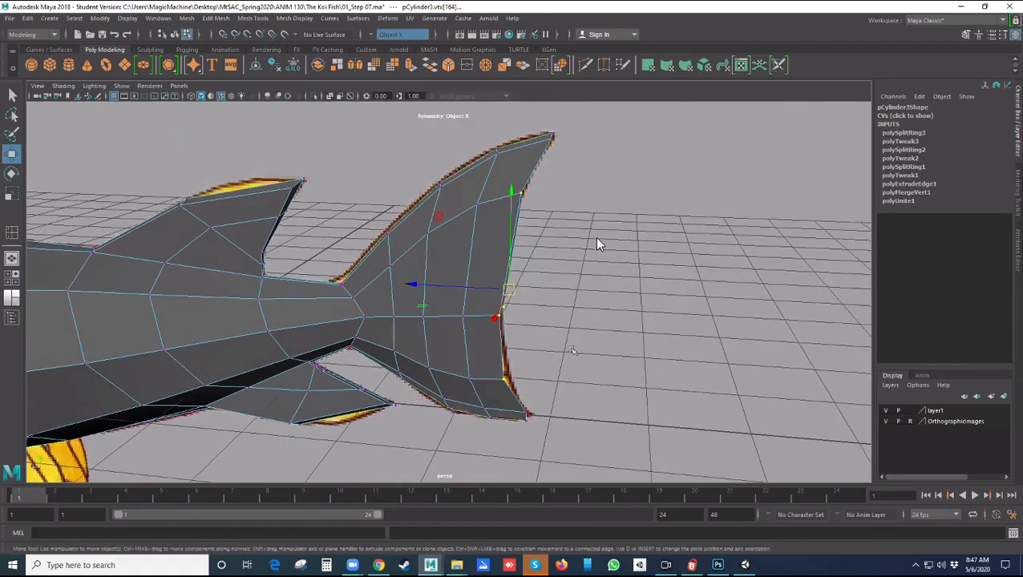
# Extend the selection to the inner vertices of all the tail fin's edge loops, checking it in the side view
pyautogui.press('space')
pyautogui.press('space')
pyautogui.press('q')
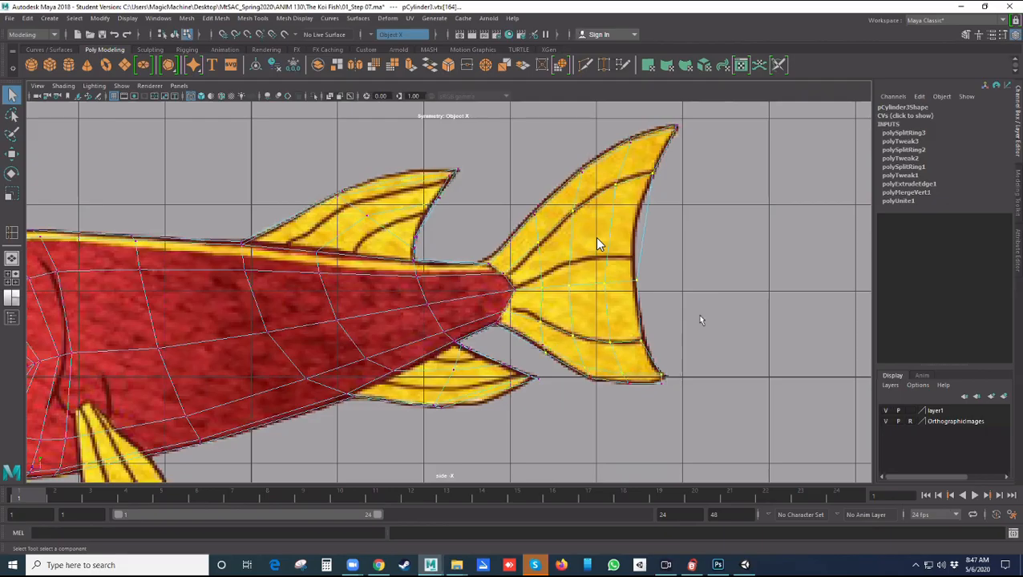
pyautogui.press('space')
pyautogui.press('space')
pyautogui.keyDown('alt'); pyautogui.moveTo(666, 274); pyautogui.dragTo(538, 284); pyautogui.keyUp('alt')
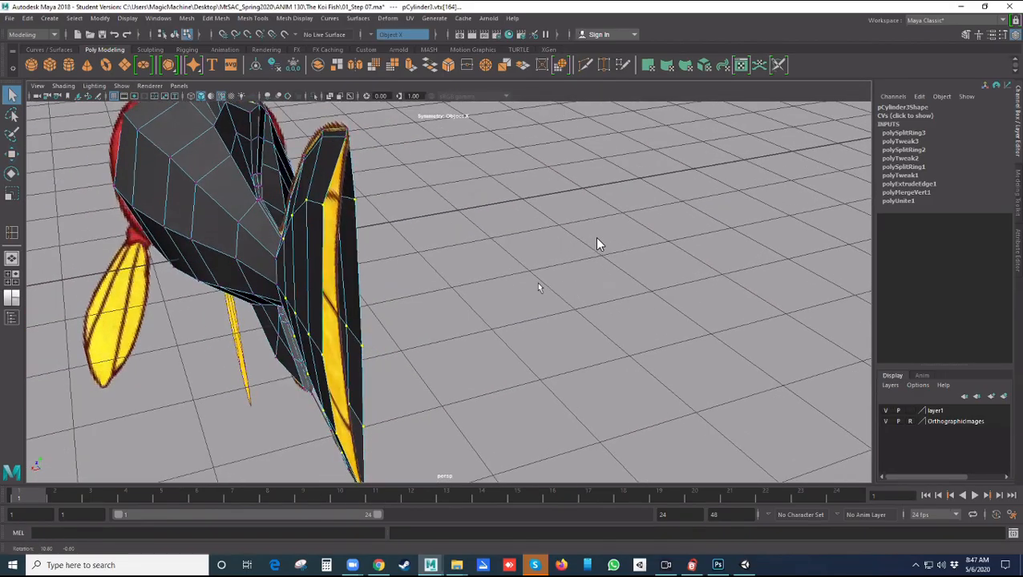
# Turn Symmetry off in the Move tool's settings
pyautogui.doubleClick(13, 157)
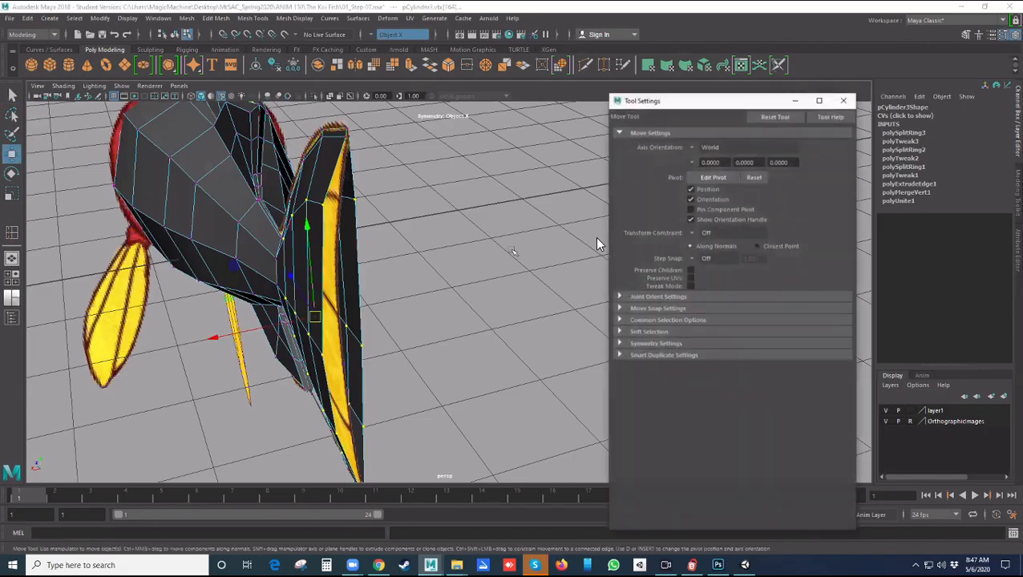
pyautogui.click(623, 332)
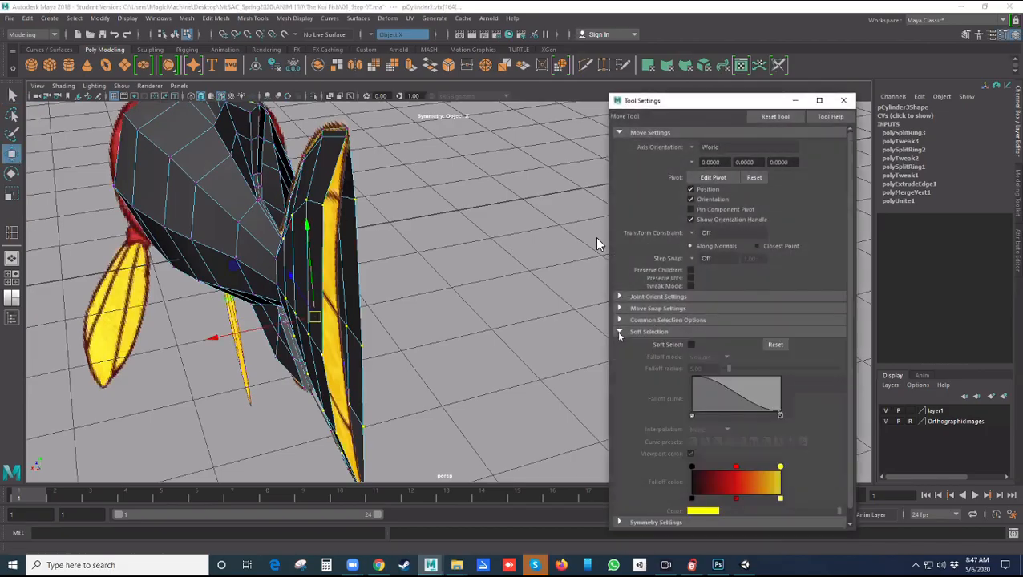
pyautogui.click(622, 332)
pyautogui.click(622, 344)
pyautogui.click(704, 357)
pyautogui.click(693, 360)
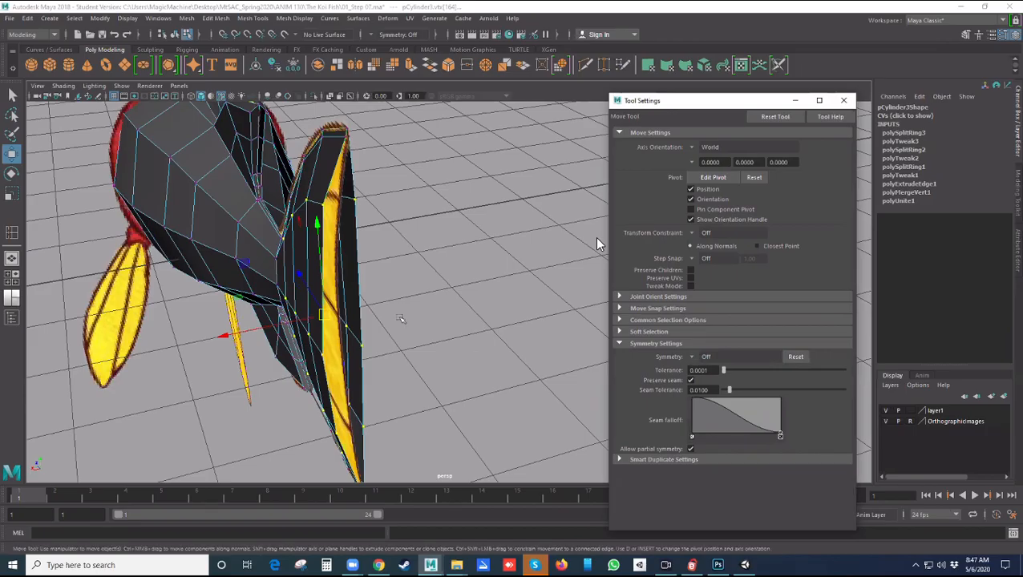
# Scale the selected tail fin vertices to about 0.18 along X to thin the fin, and close the tool settings
pyautogui.press('r')
pyautogui.moveTo(229, 335); pyautogui.dragTo(316, 339)
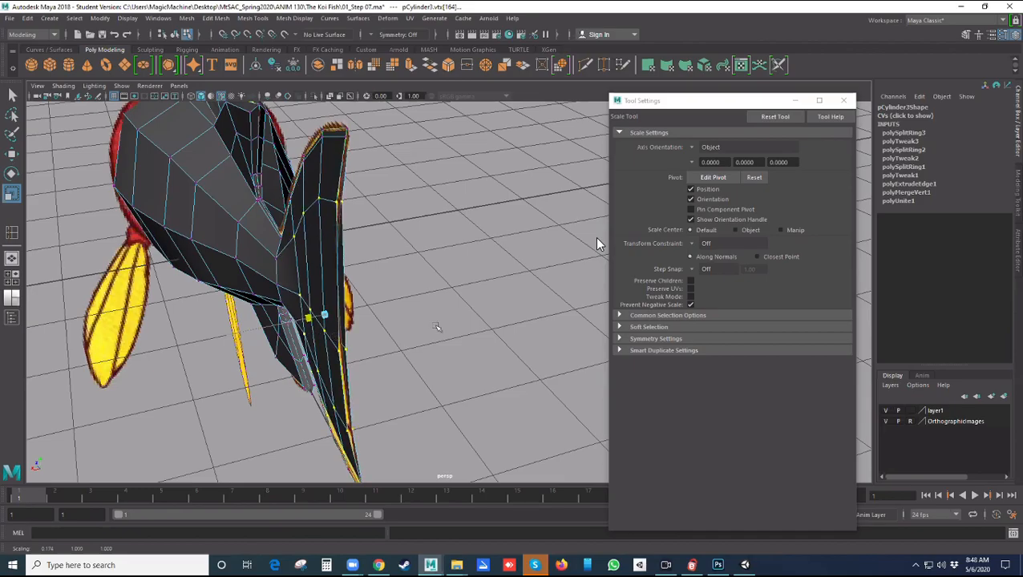
pyautogui.click(844, 101)
pyautogui.click(561, 261)
# Hide the image planes in the perspective view
pyautogui.keyDown('alt'); pyautogui.moveTo(561, 262); pyautogui.dragTo(462, 251); pyautogui.keyUp('alt')
pyautogui.scroll(-2, 469, 243)
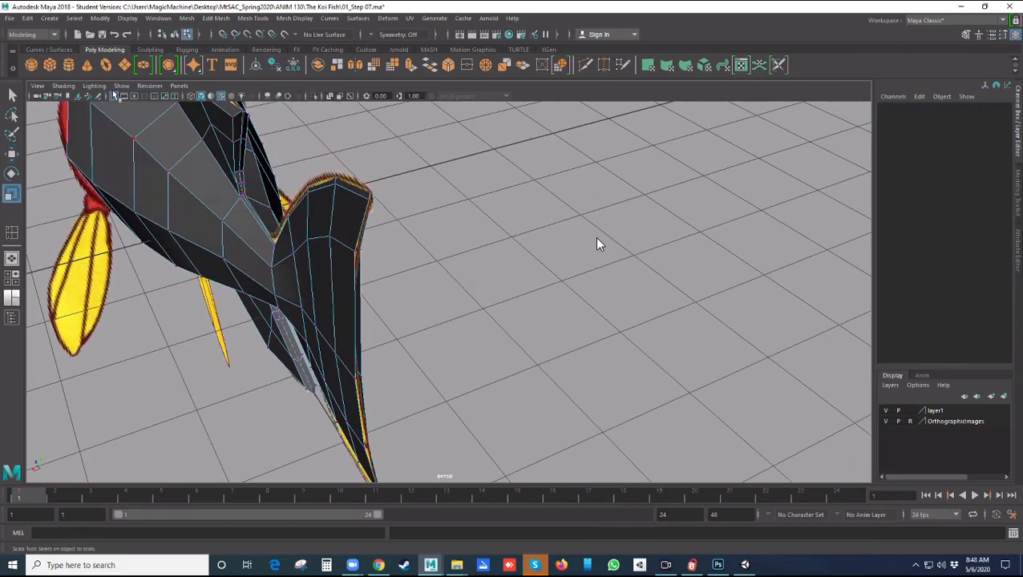
pyautogui.click(121, 86)
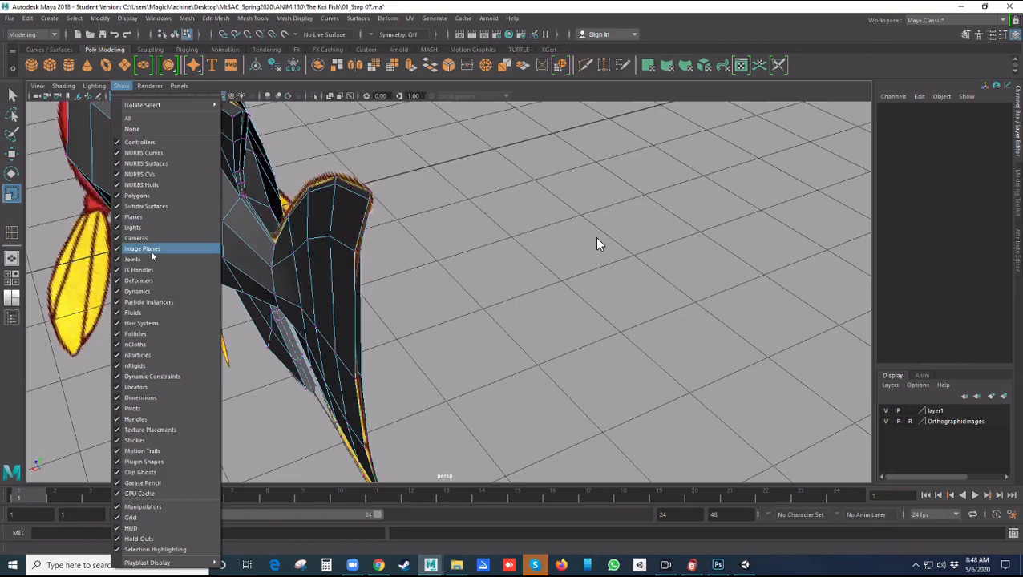
pyautogui.click(150, 249)
# Try to move the vertex near the tail fin's lower tip sideways along X
pyautogui.keyDown('alt'); pyautogui.moveTo(397, 270); pyautogui.dragTo(388, 261); pyautogui.keyUp('alt')
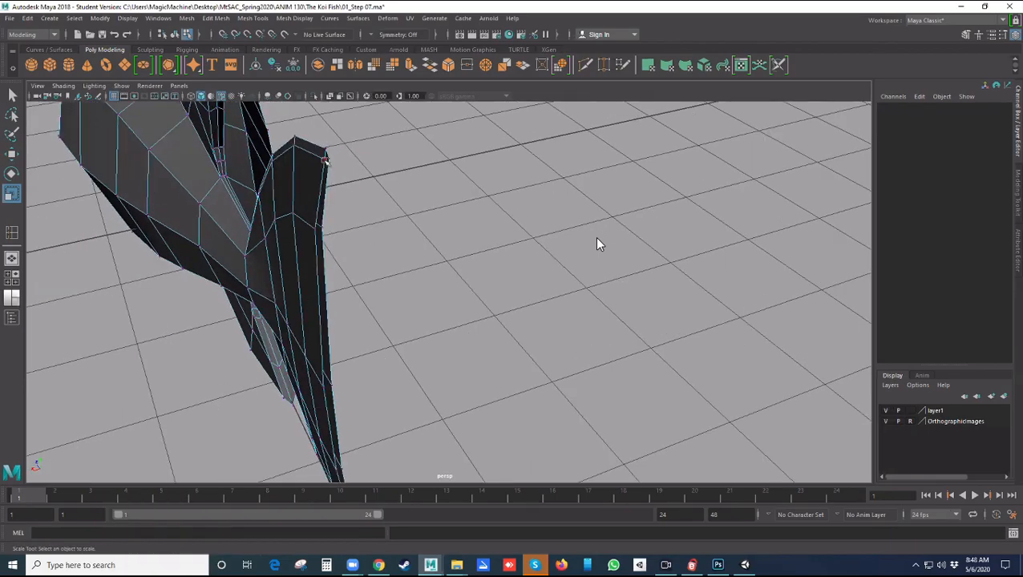
pyautogui.keyDown('alt'); pyautogui.moveTo(347, 183); pyautogui.dragTo(386, 265, button='middle'); pyautogui.keyUp('alt')
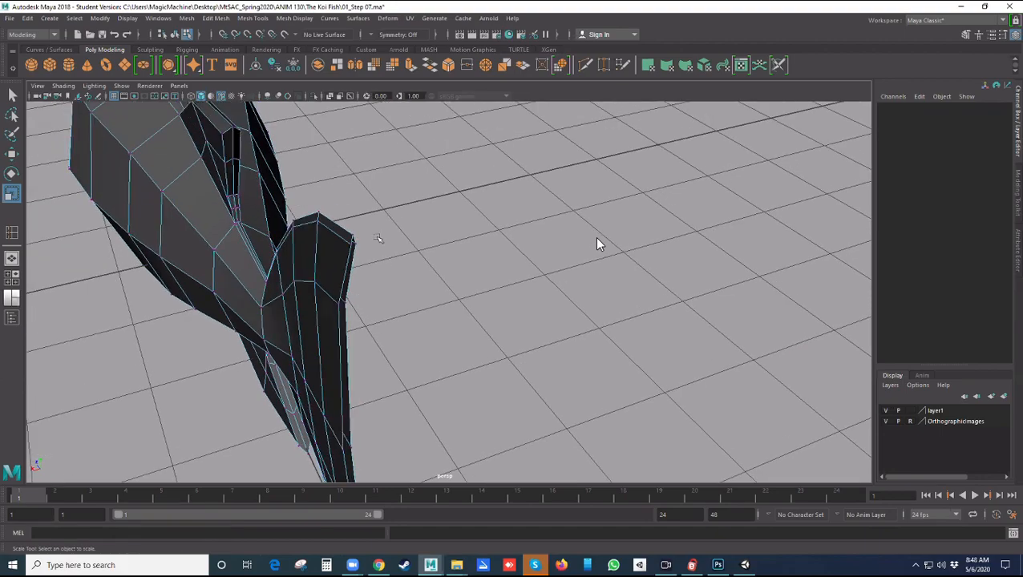
pyautogui.scroll(2, 337, 245)
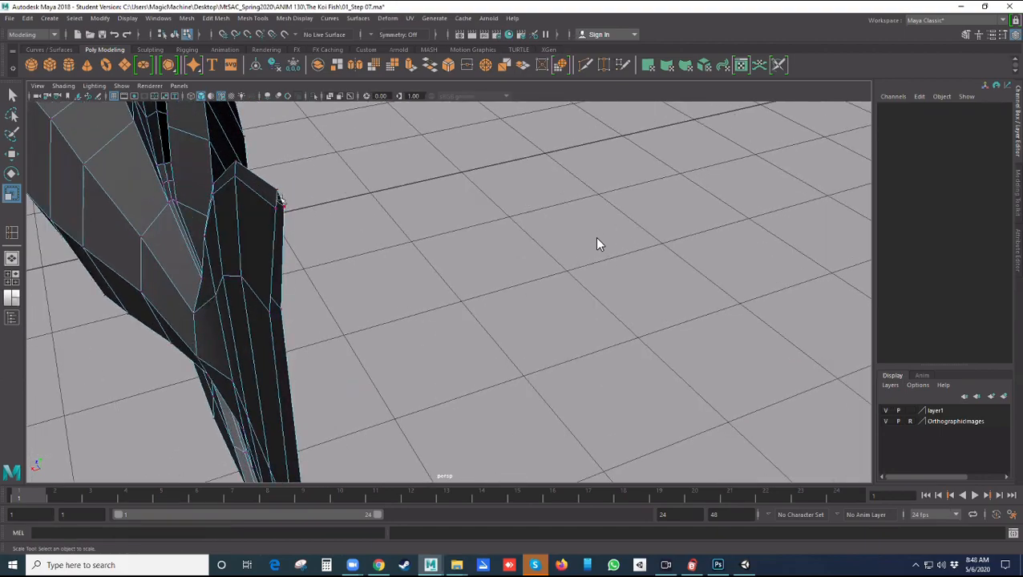
pyautogui.keyDown('alt'); pyautogui.moveTo(286, 204); pyautogui.dragTo(334, 353); pyautogui.keyUp('alt')
pyautogui.click(327, 335)
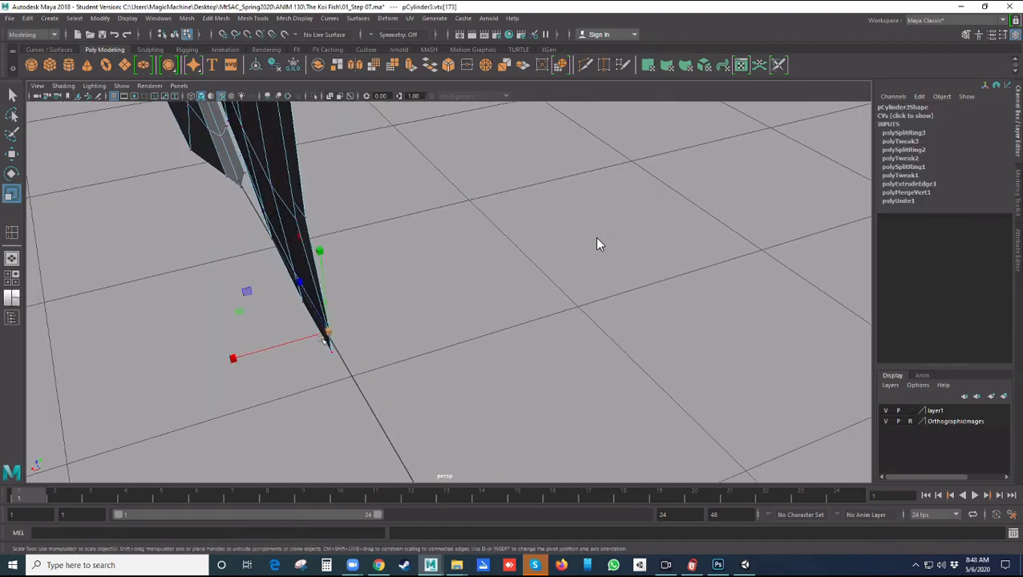
pyautogui.press('w')
pyautogui.click(359, 342)
pyautogui.hotkey('ctrl', 'z')
pyautogui.hotkey('ctrl', 'z')
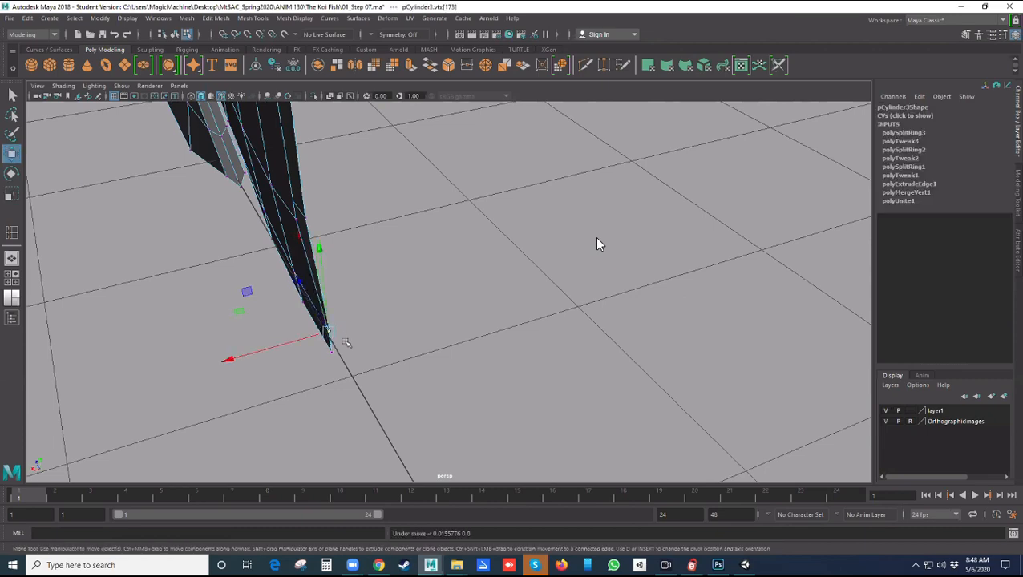
# Scale the vertices near the tail fin's lower tip and the next pair up the trailing edge along X to adjust the thickness
pyautogui.click(351, 326)
pyautogui.click(330, 331)
pyautogui.press('r')
pyautogui.moveTo(237, 357); pyautogui.dragTo(126, 361)
pyautogui.click(391, 311)
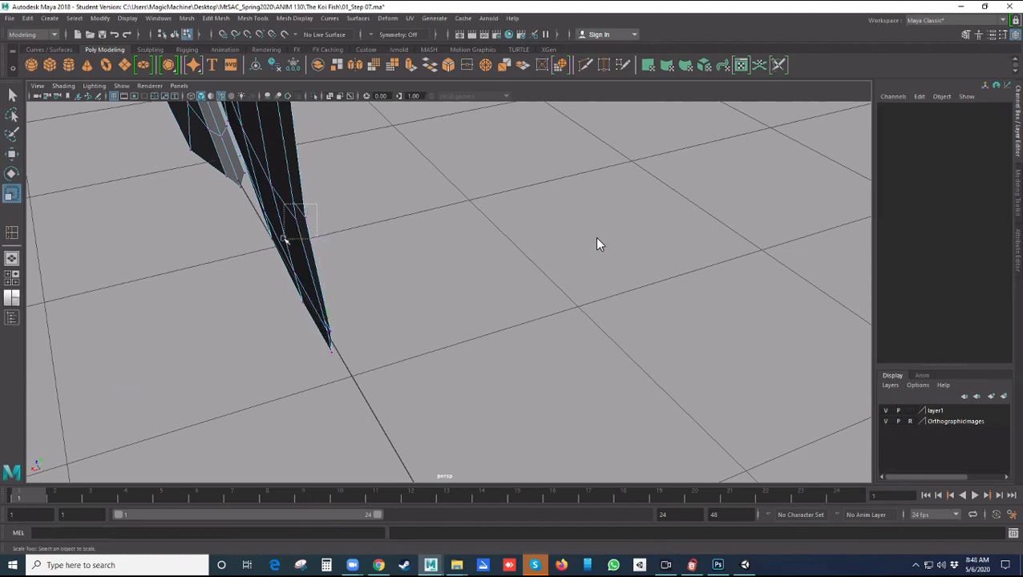
pyautogui.click(301, 218)
pyautogui.moveTo(208, 240); pyautogui.dragTo(222, 238)
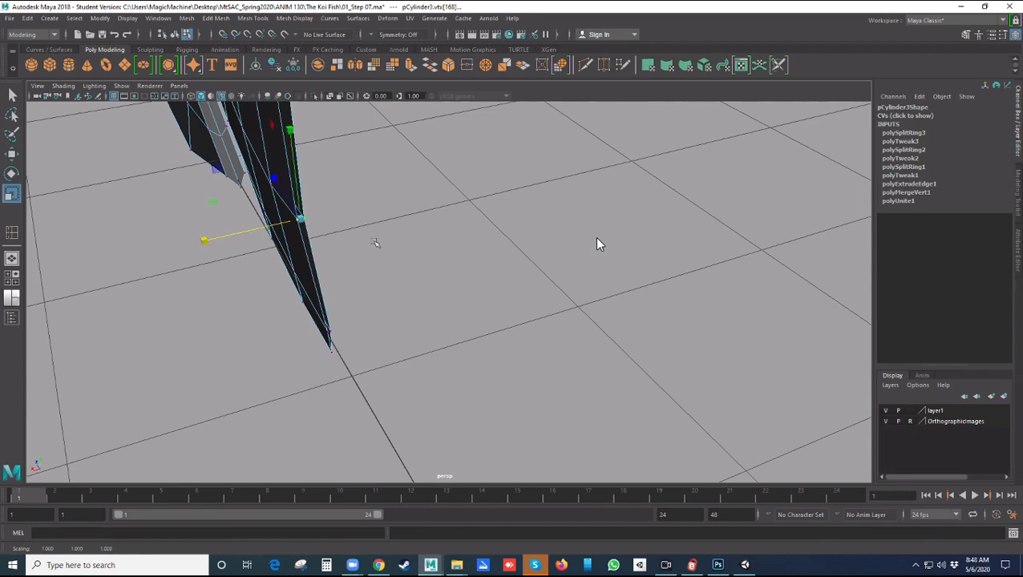
pyautogui.click(378, 238)
# Inspect the thinned tail fin and the whole fish body from the side and from behind
pyautogui.keyDown('alt'); pyautogui.moveTo(382, 238); pyautogui.dragTo(376, 459, button='right'); pyautogui.keyUp('alt')
pyautogui.keyDown('alt'); pyautogui.moveTo(376, 458); pyautogui.dragTo(516, 303); pyautogui.keyUp('alt')
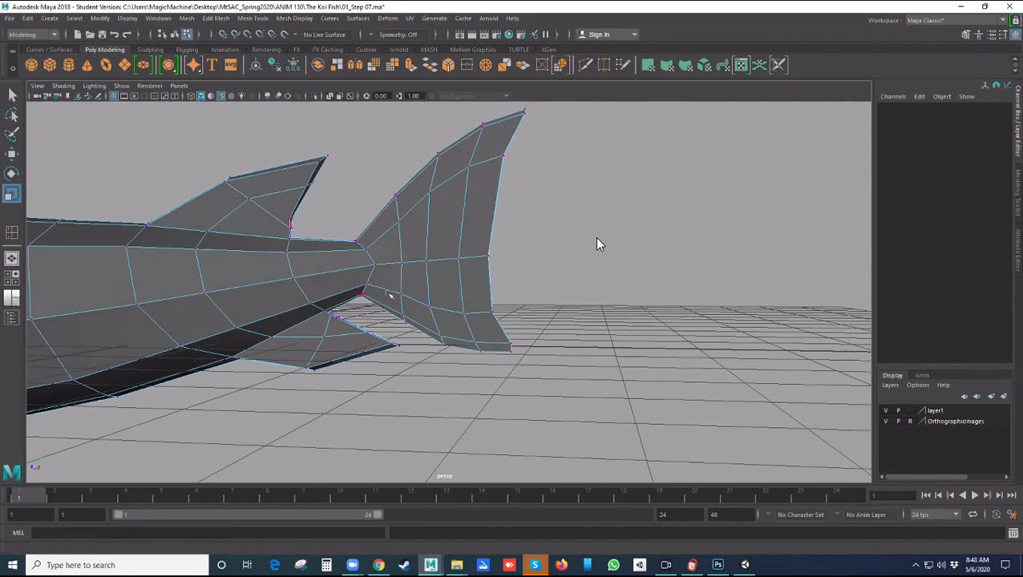
pyautogui.keyDown('alt'); pyautogui.moveTo(390, 292); pyautogui.dragTo(578, 330, button='middle'); pyautogui.keyUp('alt')
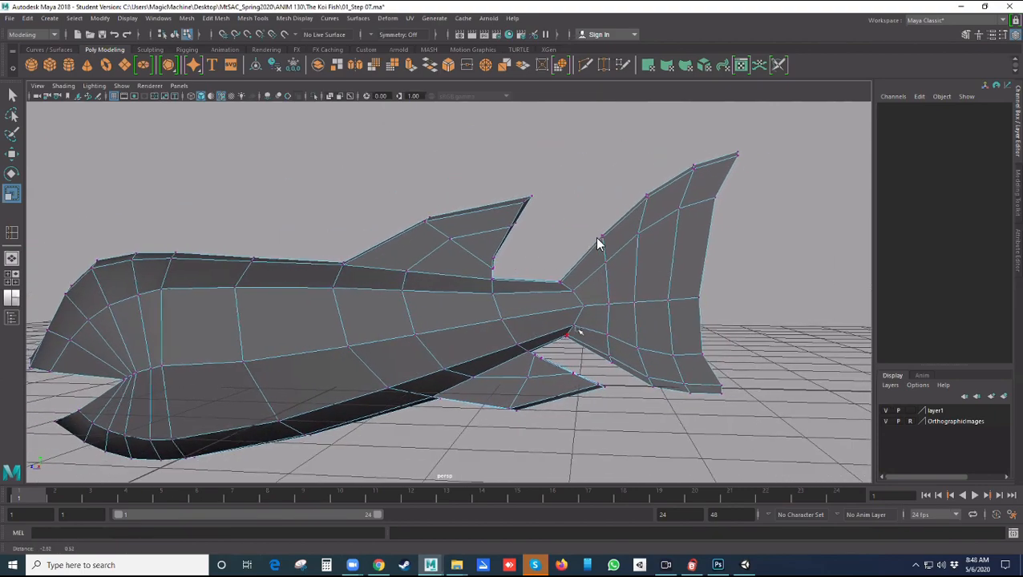
pyautogui.keyDown('alt'); pyautogui.moveTo(579, 330); pyautogui.dragTo(621, 331); pyautogui.keyUp('alt')
pyautogui.scroll(5, 621, 331)
pyautogui.keyDown('alt'); pyautogui.moveTo(558, 259); pyautogui.dragTo(427, 212); pyautogui.keyUp('alt')
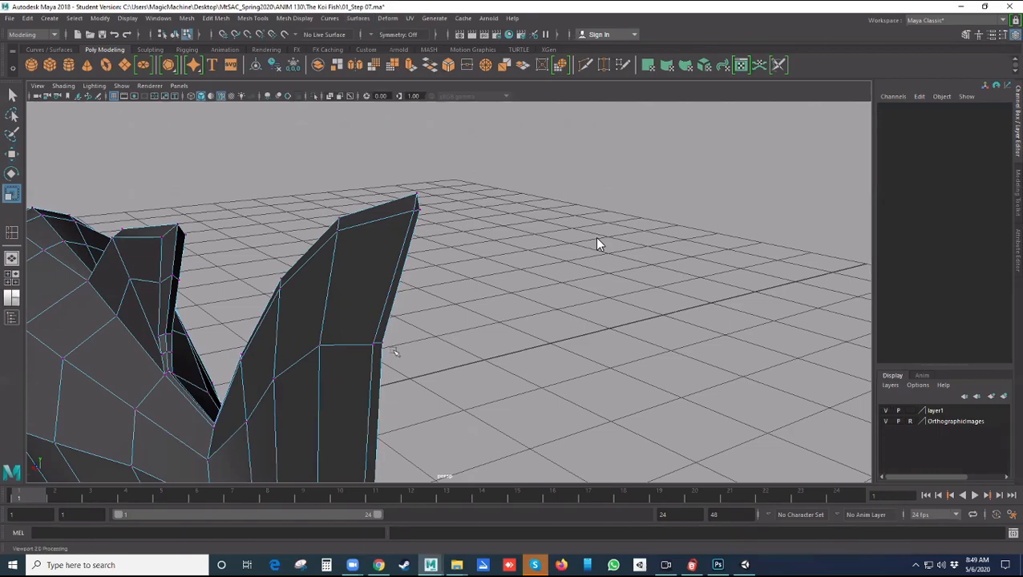
pyautogui.keyDown('alt'); pyautogui.moveTo(434, 326); pyautogui.dragTo(437, 265, button='right'); pyautogui.keyUp('alt')
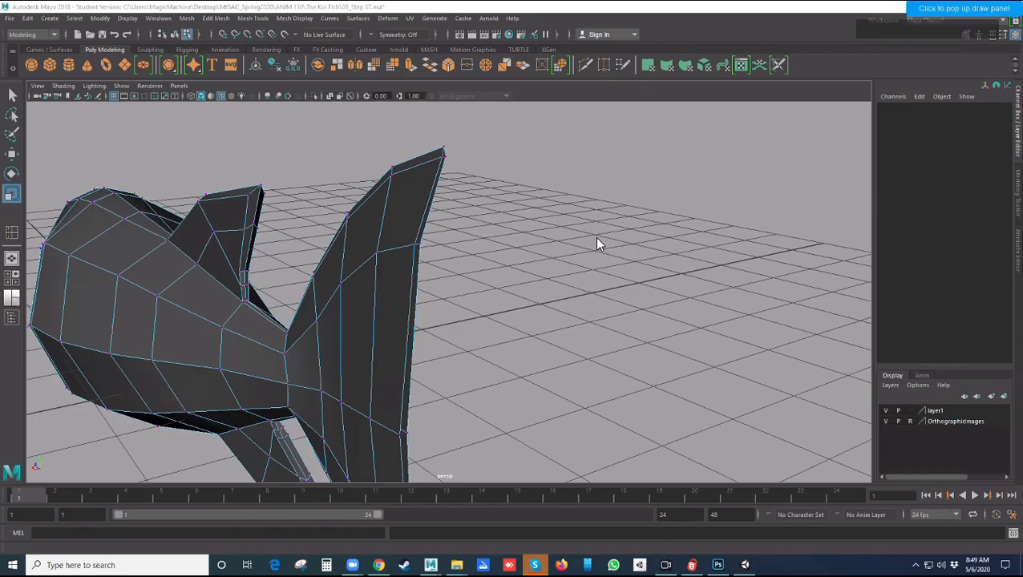
# Move the vertex at the tail fin's upper tip slightly down along Y and check it up close
pyautogui.keyDown('alt'); pyautogui.moveTo(485, 293); pyautogui.dragTo(457, 143); pyautogui.keyUp('alt')
pyautogui.click(449, 139)
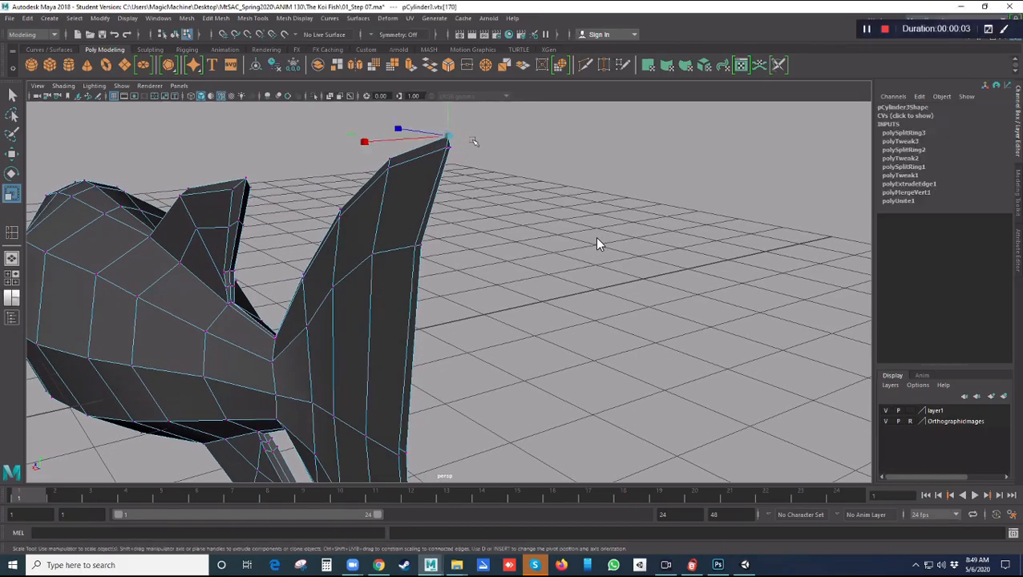
pyautogui.press('w')
pyautogui.moveTo(449, 117); pyautogui.dragTo(450, 127)
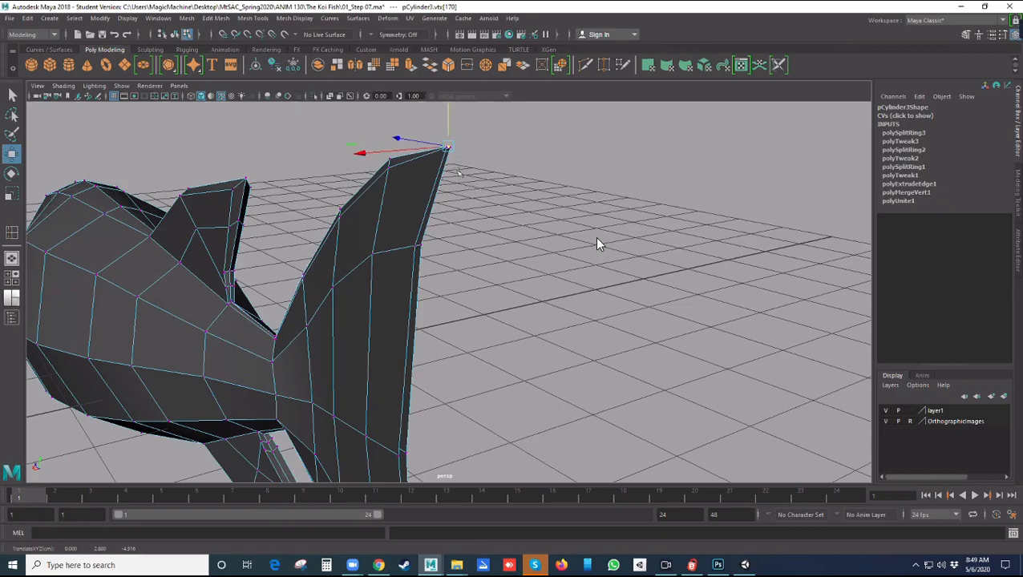
pyautogui.press('f')
pyautogui.keyDown('alt'); pyautogui.moveTo(469, 264); pyautogui.dragTo(610, 283); pyautogui.keyUp('alt')
pyautogui.keyDown('alt'); pyautogui.moveTo(610, 283); pyautogui.dragTo(997, 335, button='right'); pyautogui.keyUp('alt')
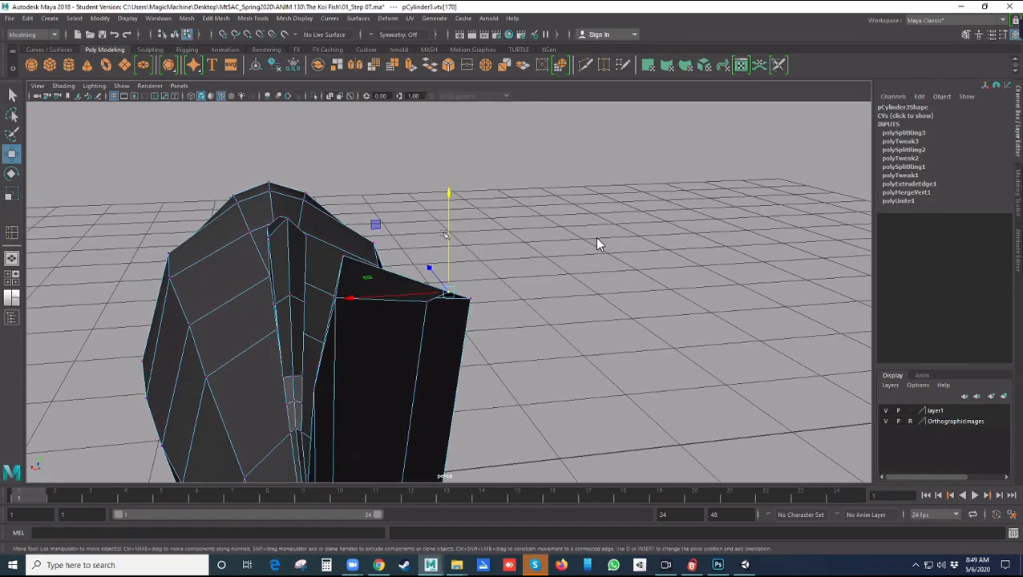
# Move the vertex just above the tail fin's lower tip down along Y towards the tip
pyautogui.keyDown('alt'); pyautogui.moveTo(451, 273); pyautogui.dragTo(486, 264); pyautogui.keyUp('alt')
pyautogui.scroll(-5, 488, 265)
pyautogui.keyDown('alt'); pyautogui.moveTo(565, 341); pyautogui.dragTo(582, 130, button='middle'); pyautogui.keyUp('alt')
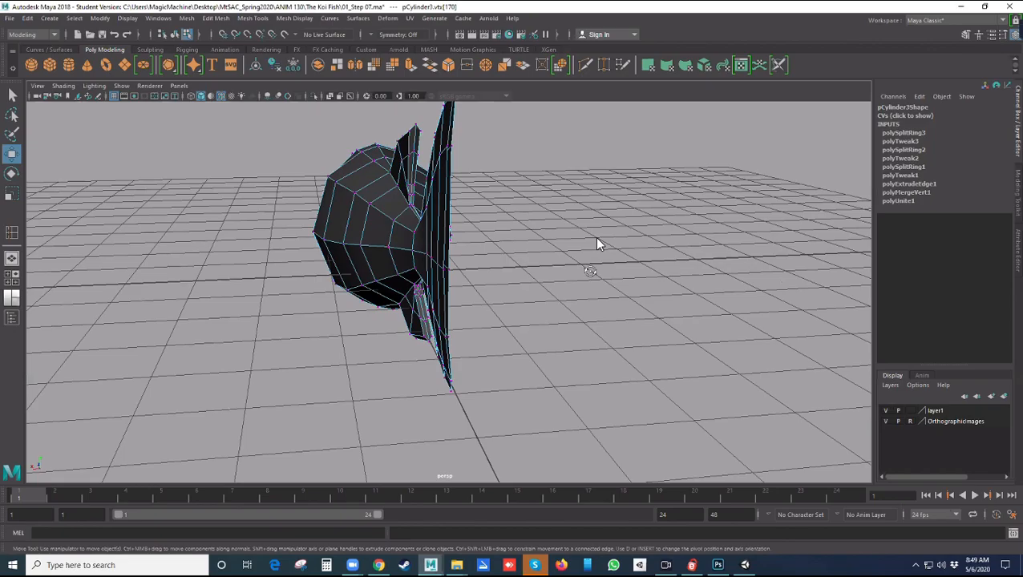
pyautogui.keyDown('alt'); pyautogui.moveTo(590, 271); pyautogui.dragTo(598, 245); pyautogui.keyUp('alt')
pyautogui.moveTo(454, 391); pyautogui.dragTo(458, 396)
pyautogui.keyDown('alt'); pyautogui.moveTo(459, 397); pyautogui.dragTo(465, 354, button='right'); pyautogui.keyUp('alt')
pyautogui.moveTo(465, 354)
pyautogui.keyDown('alt'); pyautogui.mouseDown()
pyautogui.moveTo(512, 331)
pyautogui.moveTo(446, 340)
pyautogui.moveTo(473, 336)
pyautogui.mouseUp(); pyautogui.keyUp('alt')
pyautogui.click(473, 337)
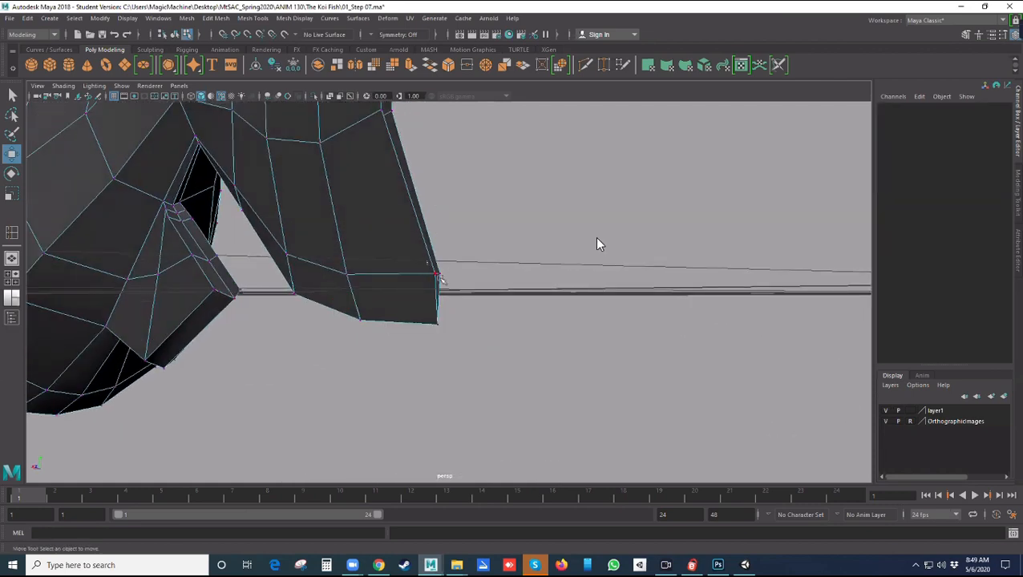
pyautogui.click(437, 276)
pyautogui.moveTo(441, 253); pyautogui.dragTo(425, 377)
pyautogui.click(440, 365)
# Switch to edge selection and select the trailing edge segment just below the tail fin's upper tip
pyautogui.moveTo(362, 265); pyautogui.dragTo(362, 230, button='right')
pyautogui.click(364, 232)
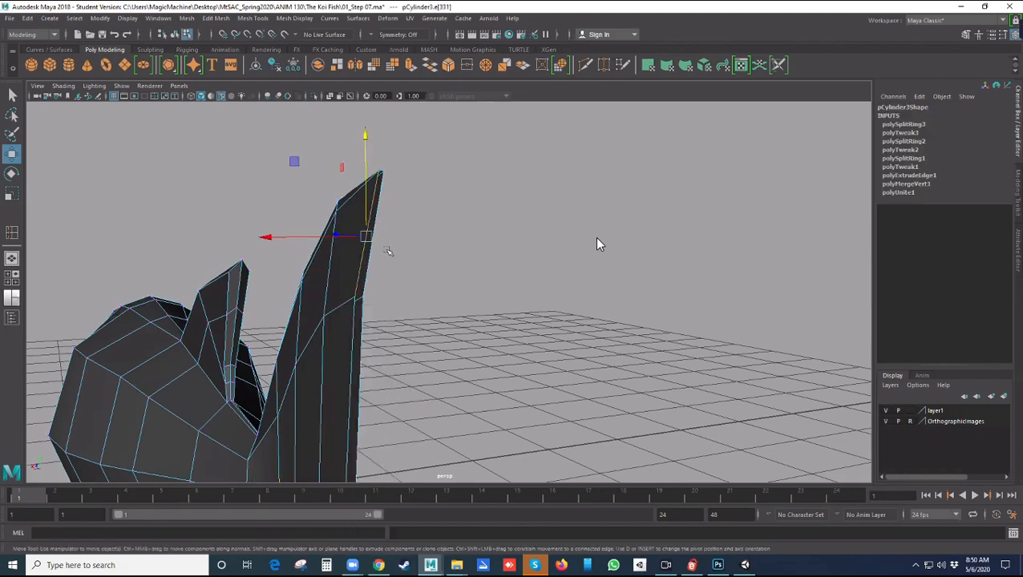
pyautogui.keyDown('alt'); pyautogui.moveTo(380, 254); pyautogui.dragTo(85, 212); pyautogui.keyUp('alt')
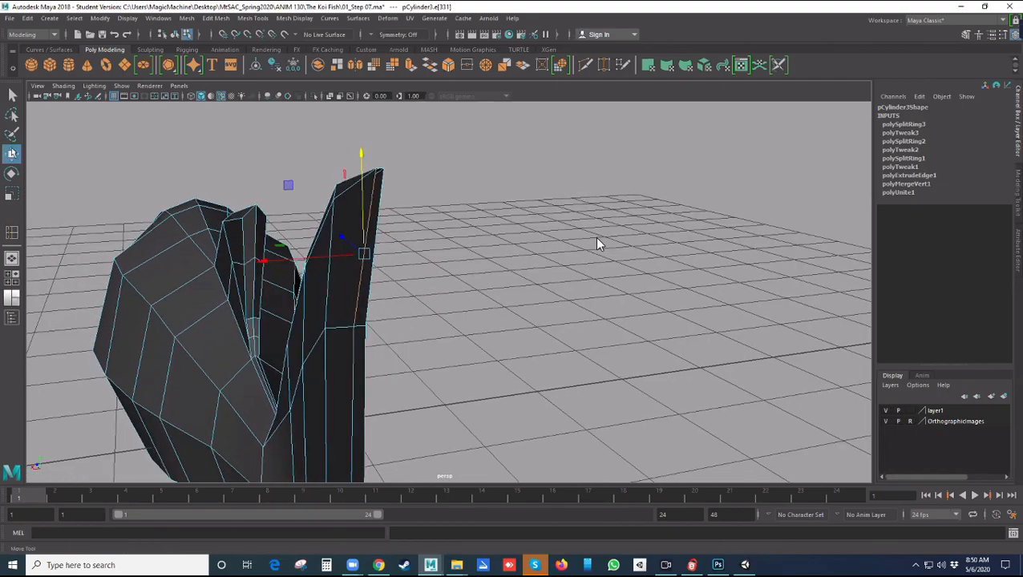
# Turn on Object X symmetry for the Move tool and reselect the trailing edge segment just below the tail fin's upper tip
pyautogui.hotkey('ctrl', 'shift', 't')
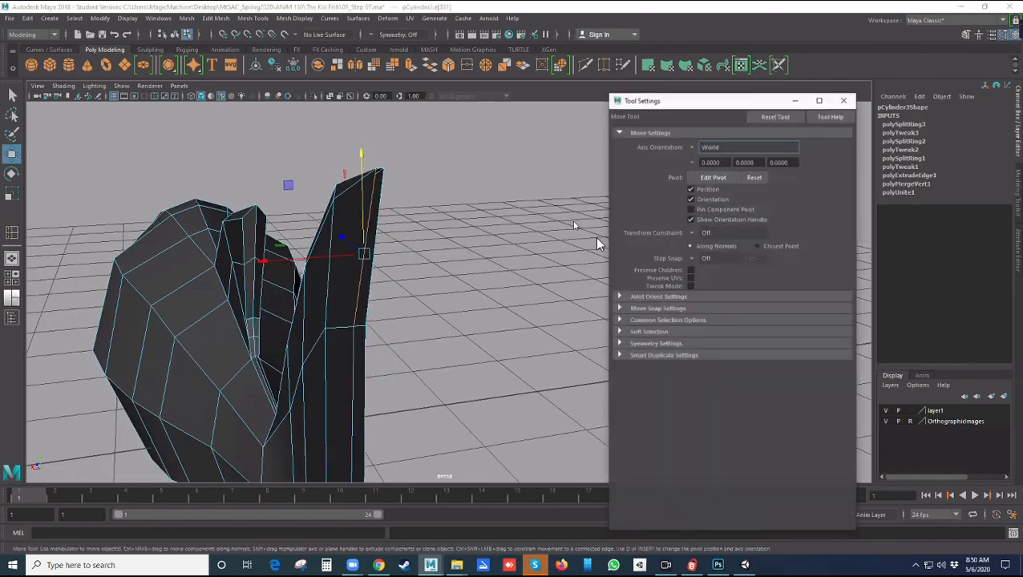
pyautogui.click(619, 344)
pyautogui.click(697, 358)
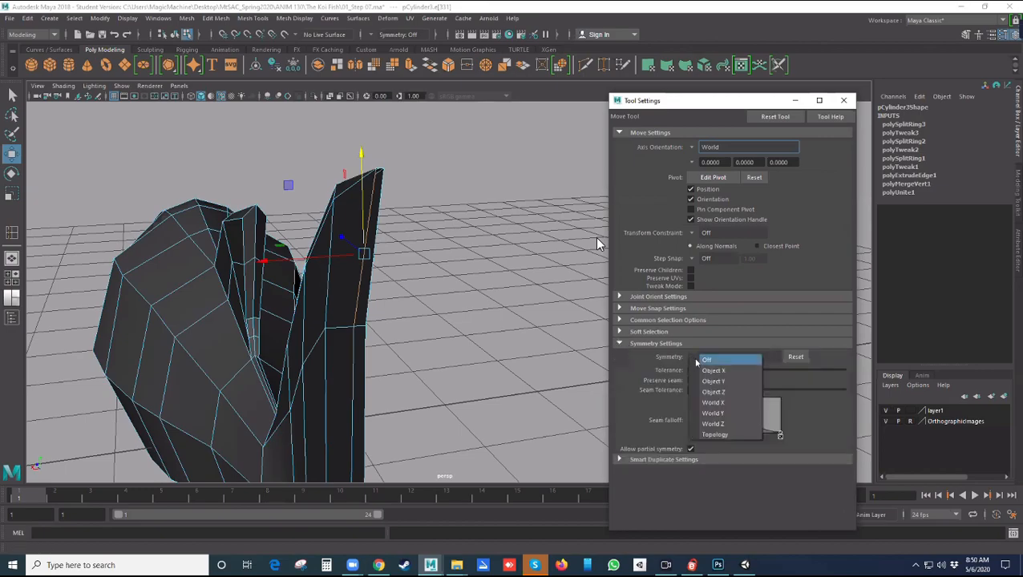
pyautogui.click(713, 371)
pyautogui.click(362, 255)
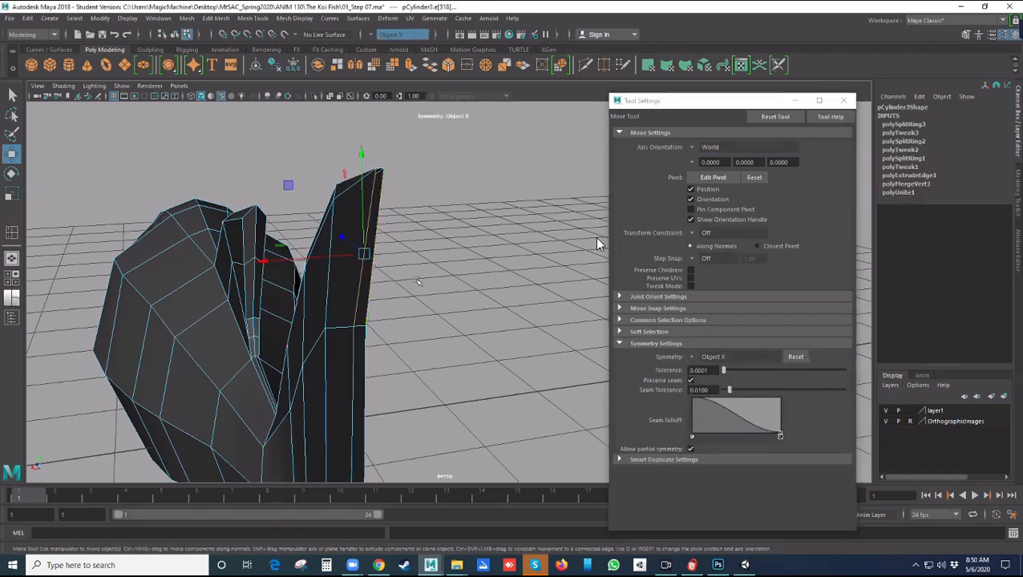
# Extrude the tail fin's upper and middle trailing edge segments on both sides, with local Z offsets of about -0.007 and -0.015
pyautogui.hotkey('ctrl', 'e')
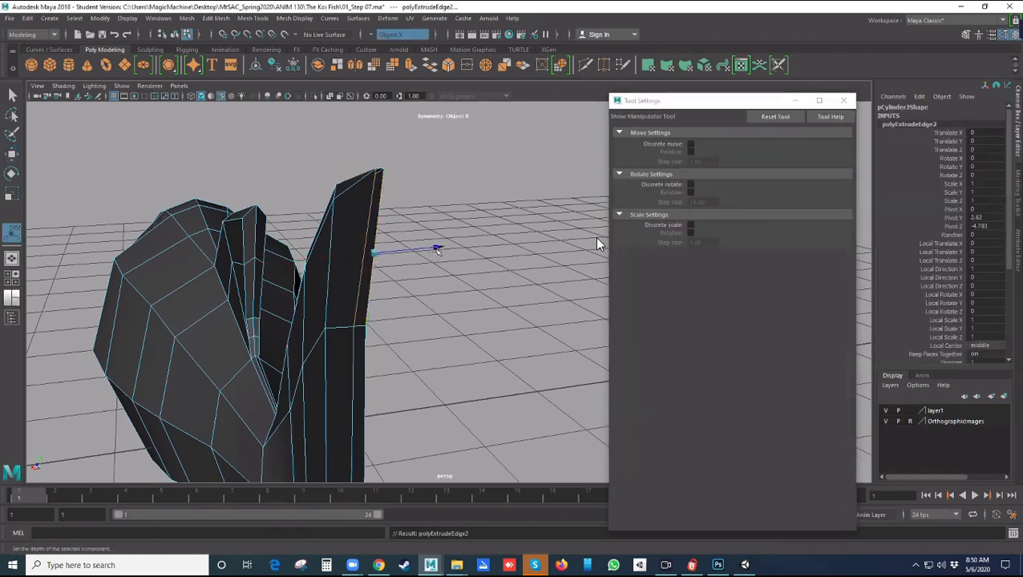
pyautogui.moveTo(440, 249); pyautogui.dragTo(435, 250)
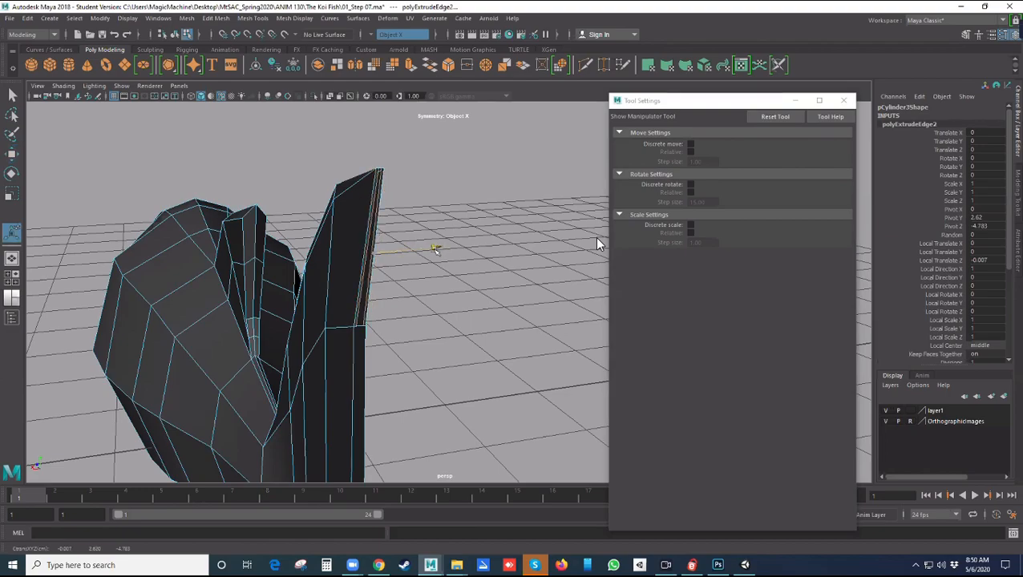
pyautogui.keyDown('alt'); pyautogui.moveTo(437, 297); pyautogui.dragTo(437, 151, button='middle'); pyautogui.keyUp('alt')
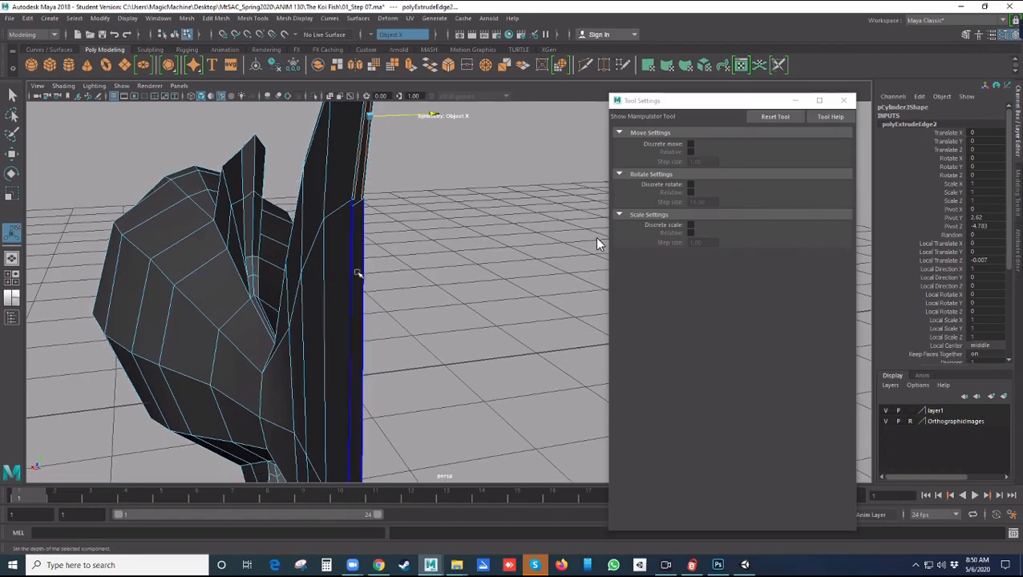
pyautogui.click(358, 273)
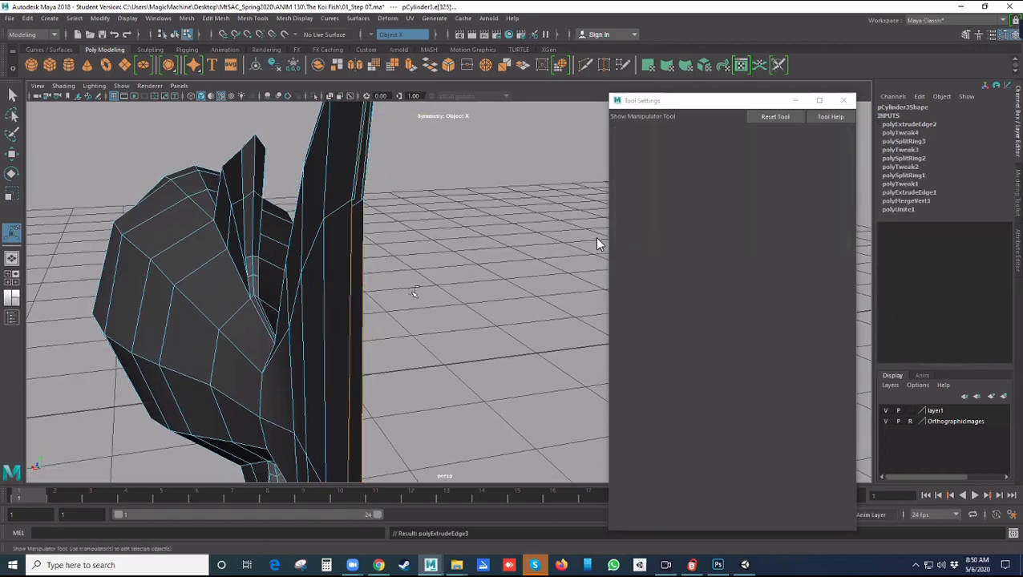
pyautogui.hotkey('ctrl', 'e')
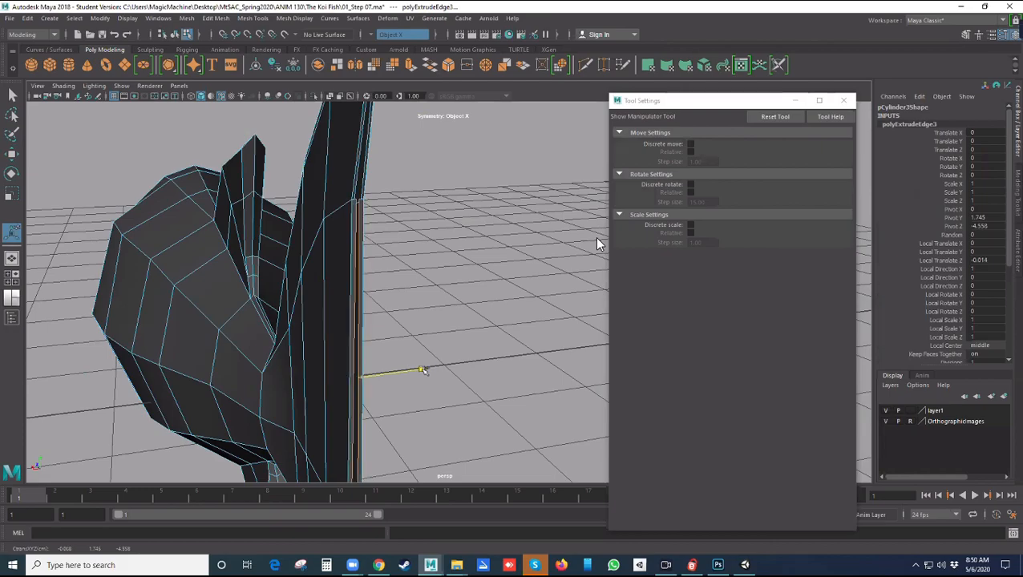
pyautogui.keyDown('alt'); pyautogui.moveTo(424, 369); pyautogui.dragTo(417, 254, button='middle'); pyautogui.keyUp('alt')
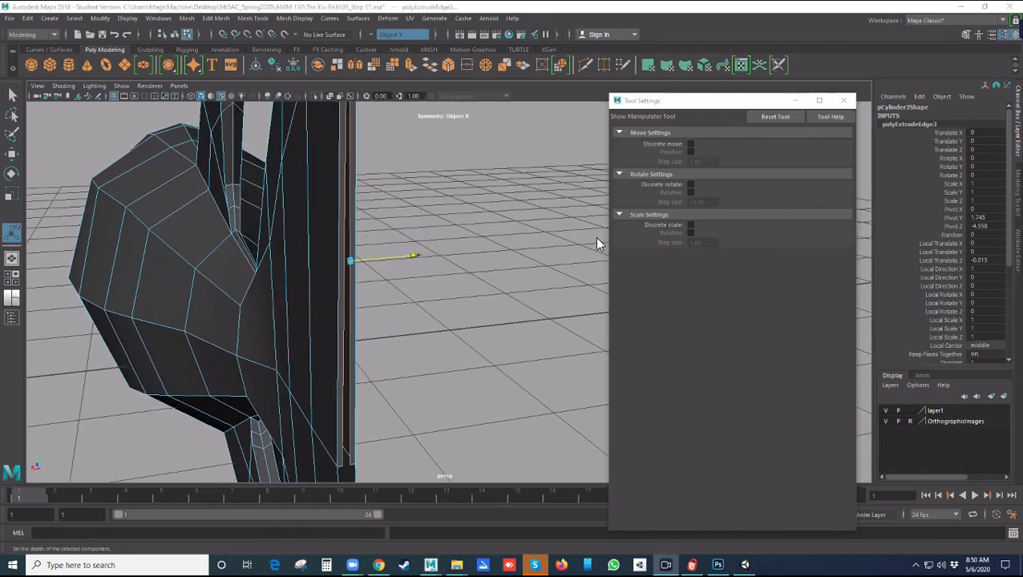
# Extrude the next trailing edge segment below, on the lower half of the tail fin, with symmetry on
pyautogui.keyDown('alt'); pyautogui.moveTo(457, 260); pyautogui.dragTo(453, 174, button='middle'); pyautogui.keyUp('alt')
pyautogui.click(341, 187)
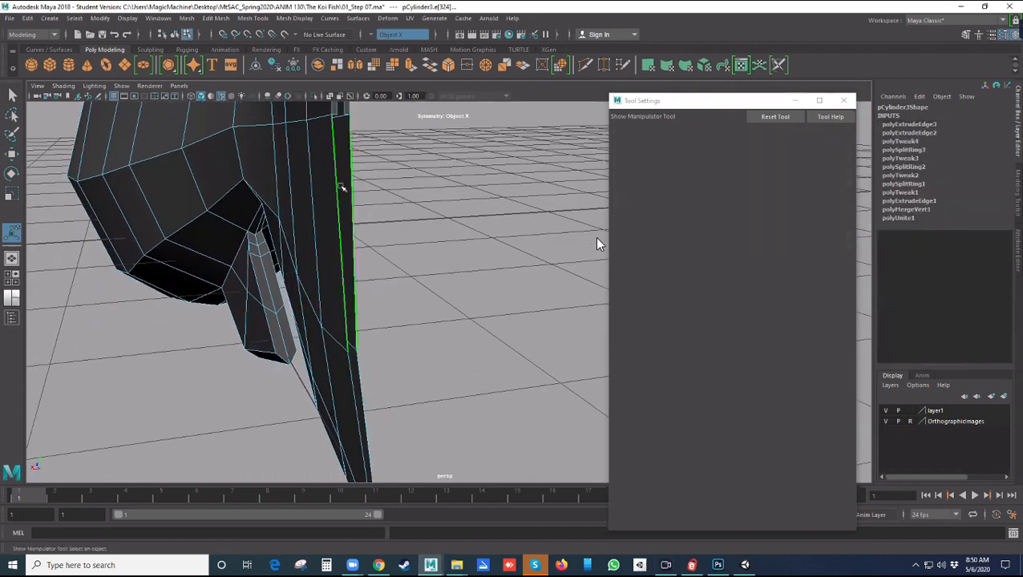
pyautogui.hotkey('ctrl', 'e')
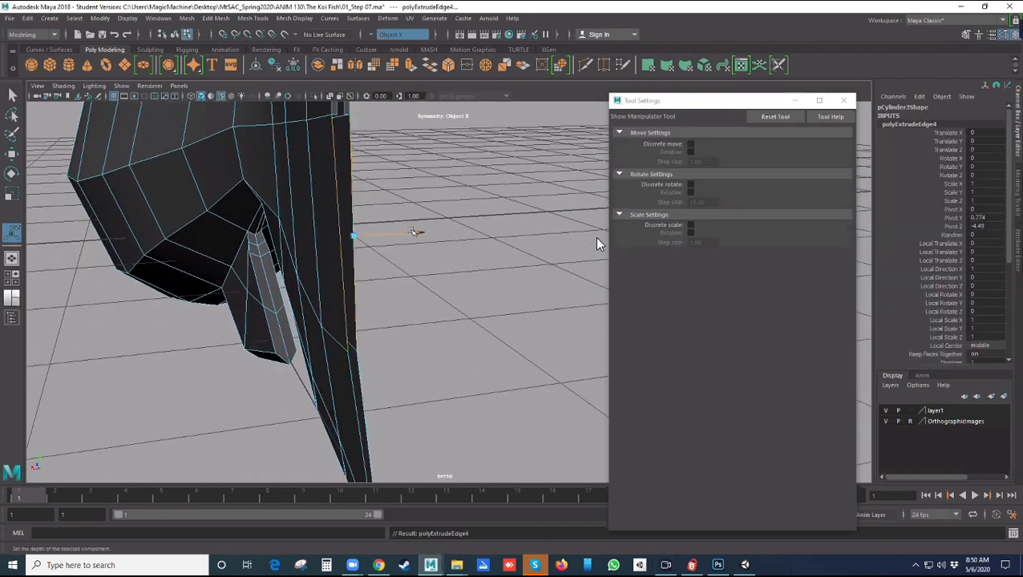
pyautogui.keyDown('alt'); pyautogui.moveTo(462, 283); pyautogui.dragTo(450, 319); pyautogui.keyUp('alt')
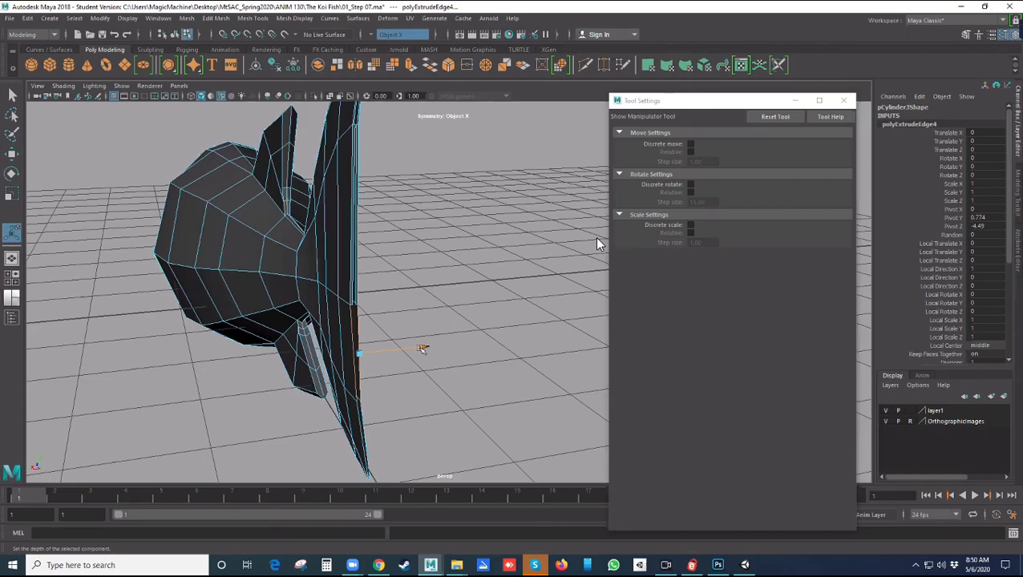
# Undo the extrusions of the lower and middle trailing edge segments and the offset of the upper segment's extrusion
pyautogui.hotkey('ctrl', 'z')
pyautogui.hotkey('ctrl', 'z')
pyautogui.hotkey('ctrl', 'z')
pyautogui.hotkey('ctrl', 'z')
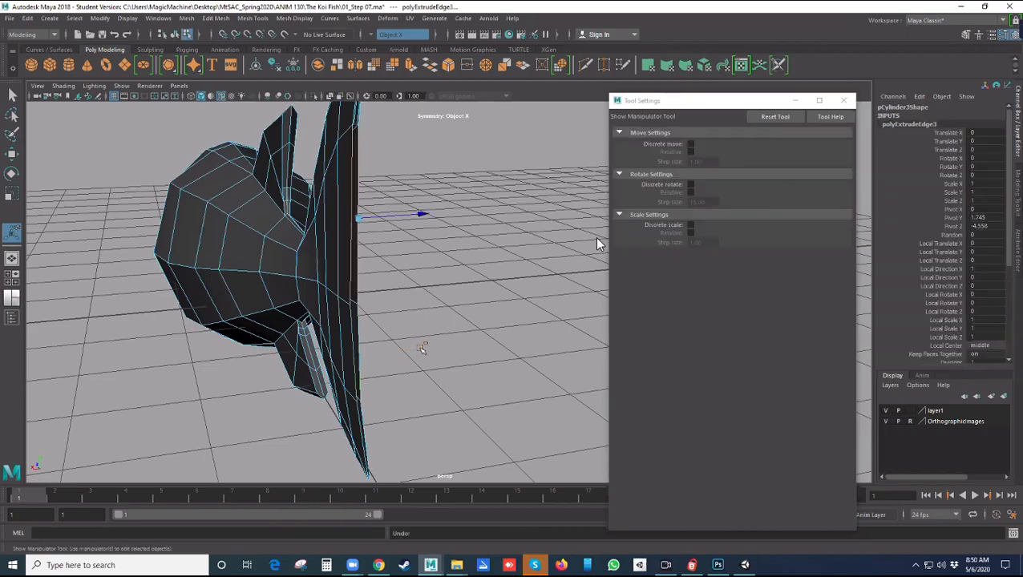
pyautogui.hotkey('ctrl', 'z')
pyautogui.keyDown('alt'); pyautogui.moveTo(439, 287); pyautogui.dragTo(416, 318); pyautogui.keyUp('alt')
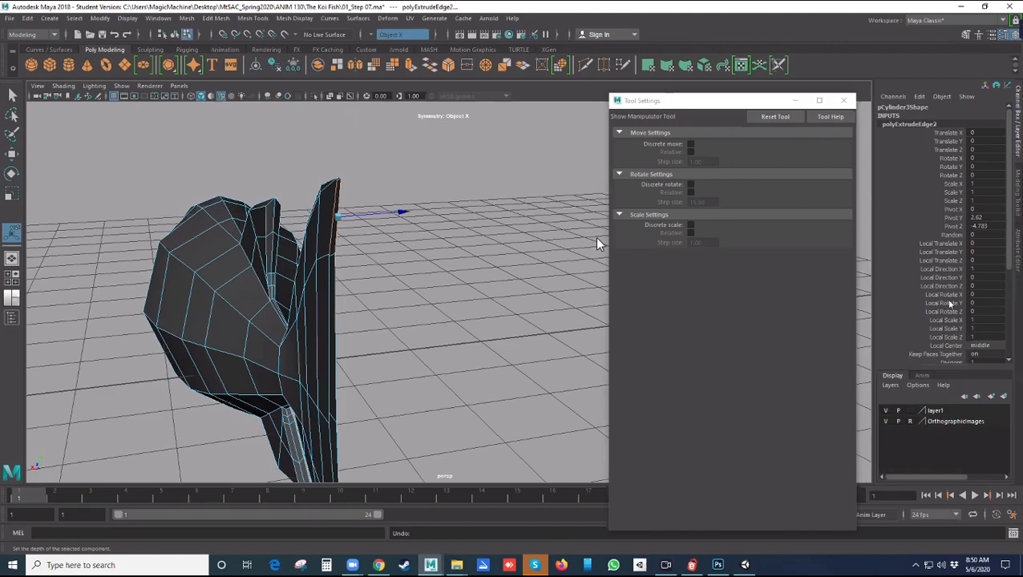
# Try to reselect the upper trailing edge segments of the tail fin with Object X symmetry still on
pyautogui.keyDown('alt'); pyautogui.moveTo(489, 249); pyautogui.dragTo(579, 300); pyautogui.keyUp('alt')
pyautogui.click(278, 257)
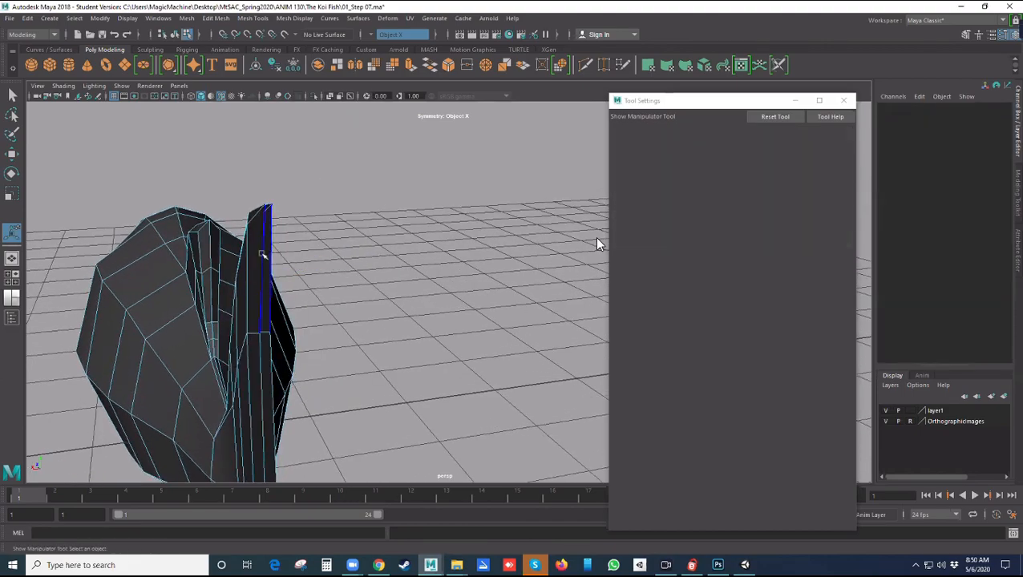
pyautogui.click(262, 255)
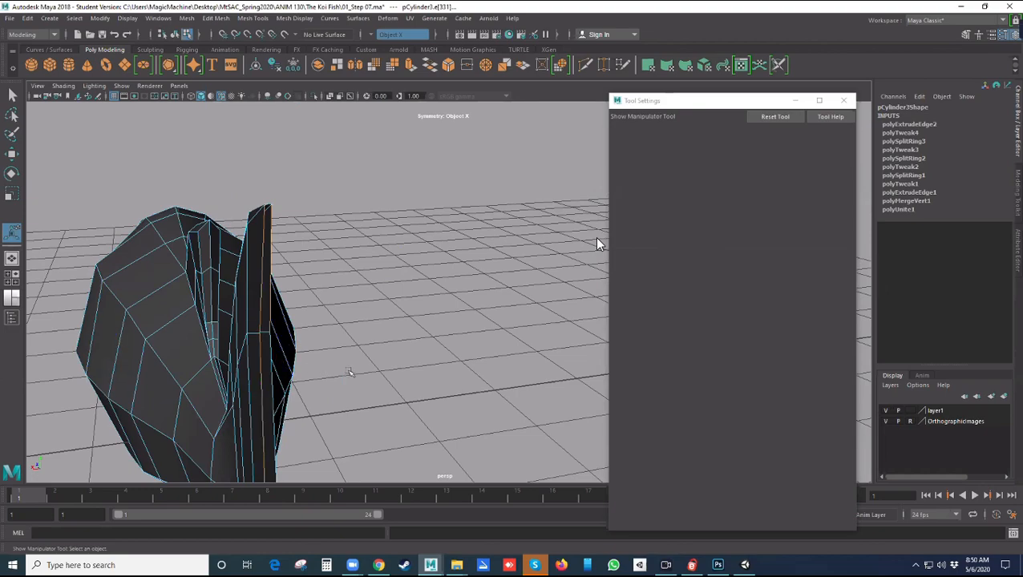
pyautogui.click(396, 336)
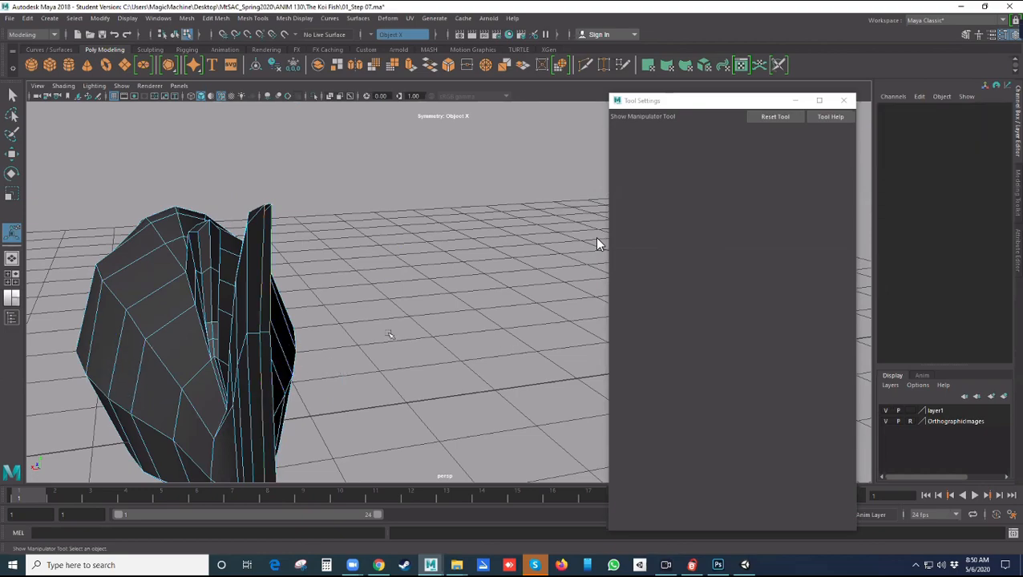
pyautogui.click(261, 367)
pyautogui.click(261, 321)
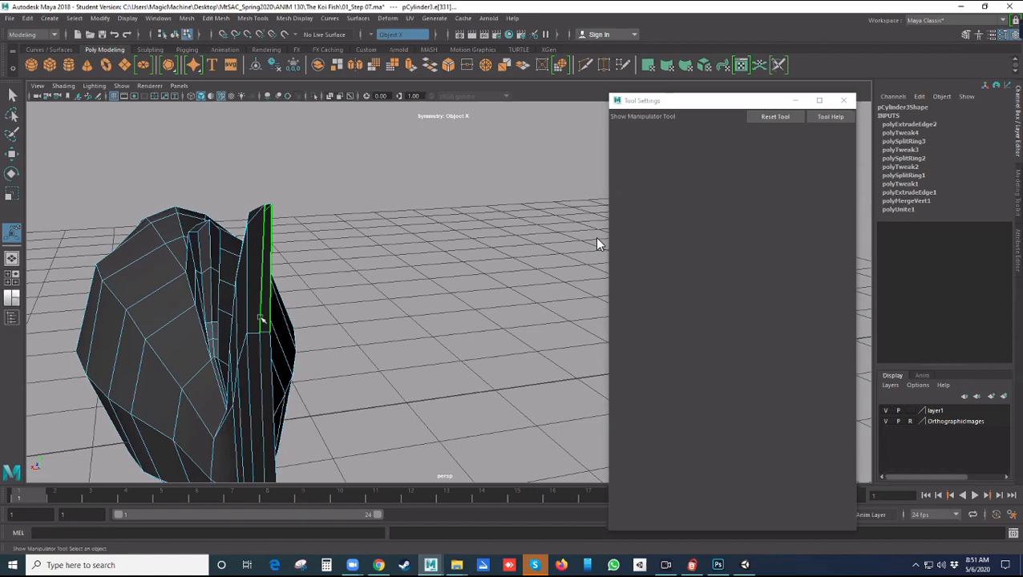
pyautogui.keyDown('alt'); pyautogui.moveTo(404, 367); pyautogui.dragTo(432, 212, button='middle'); pyautogui.keyUp('alt')
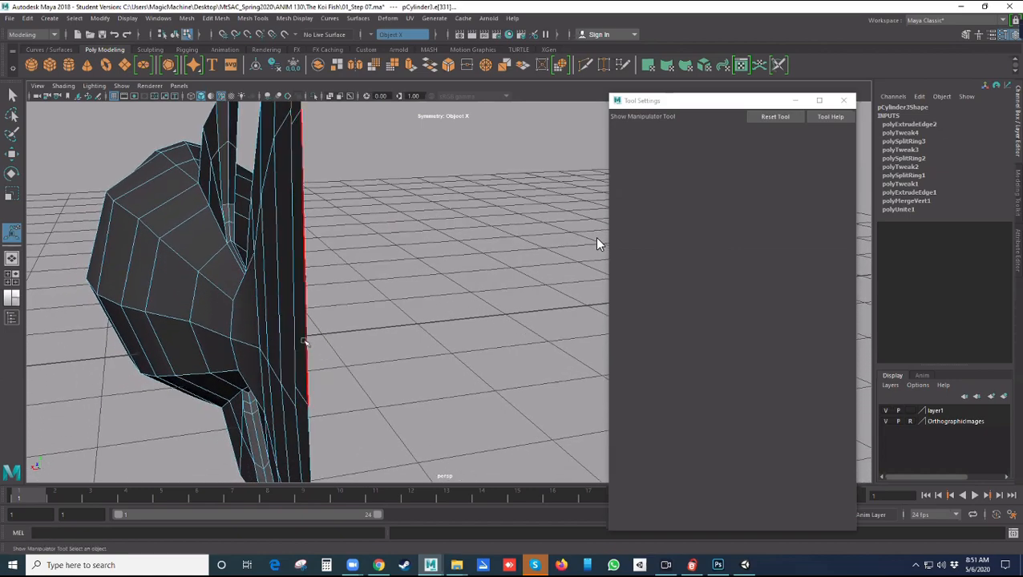
pyautogui.keyDown('alt'); pyautogui.moveTo(298, 341); pyautogui.dragTo(345, 408, button='middle'); pyautogui.keyUp('alt')
pyautogui.click(293, 233)
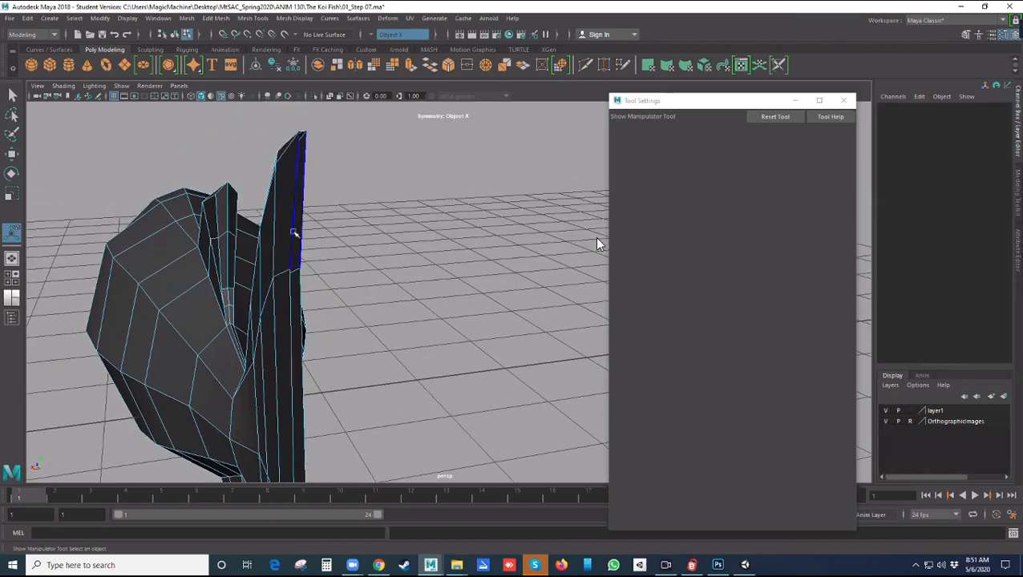
# Return to the Move tool and set its symmetry to Off
pyautogui.press('w')
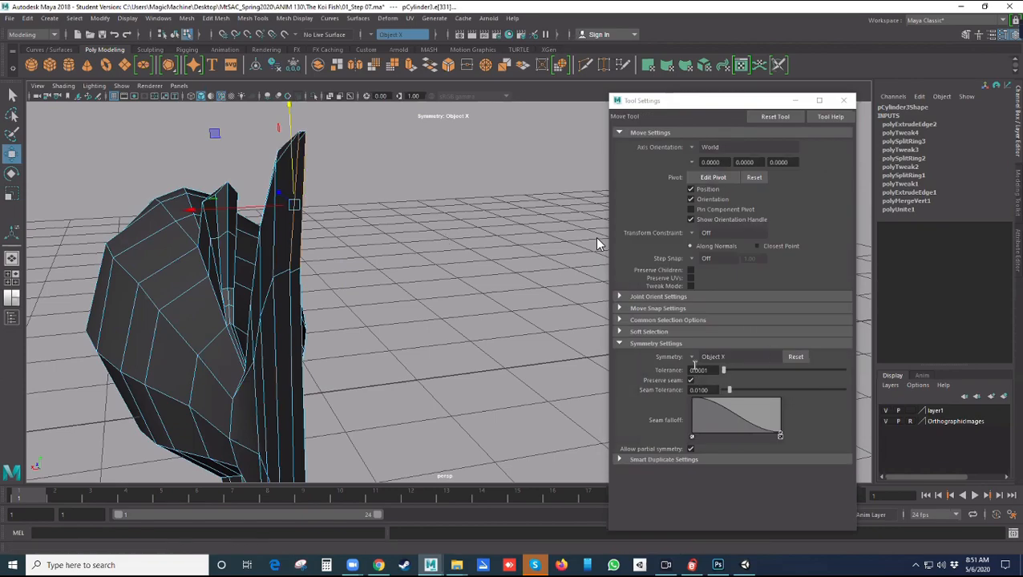
pyautogui.click(704, 357)
pyautogui.click(712, 367)
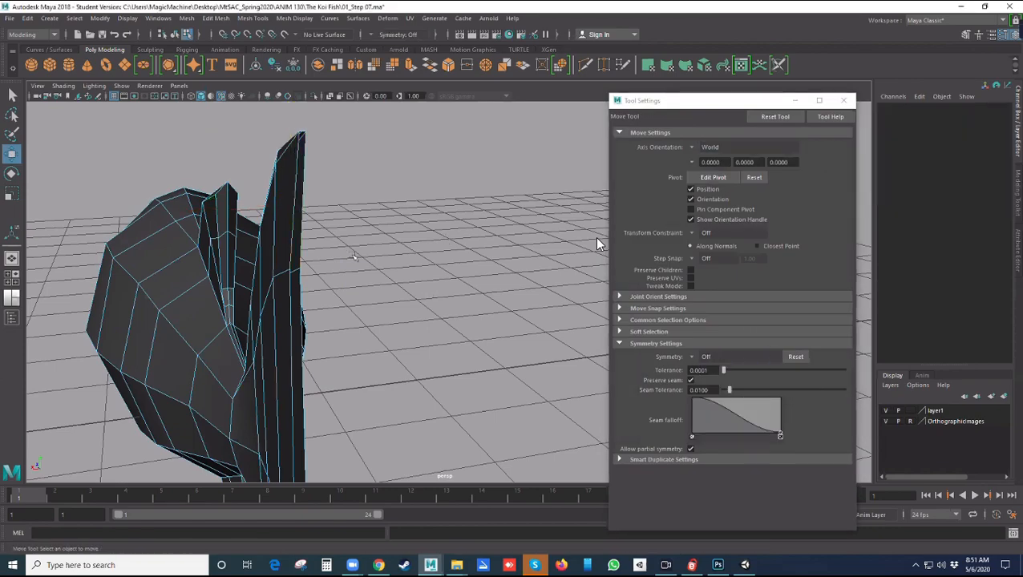
# Select the trailing edge segments along one side of the tail fin and extrude them together with a local Z offset of -0.01
pyautogui.keyDown('shift'); pyautogui.click(294, 320); pyautogui.keyUp('shift')
pyautogui.keyDown('alt'); pyautogui.moveTo(380, 292); pyautogui.dragTo(386, 158, button='middle'); pyautogui.keyUp('alt')
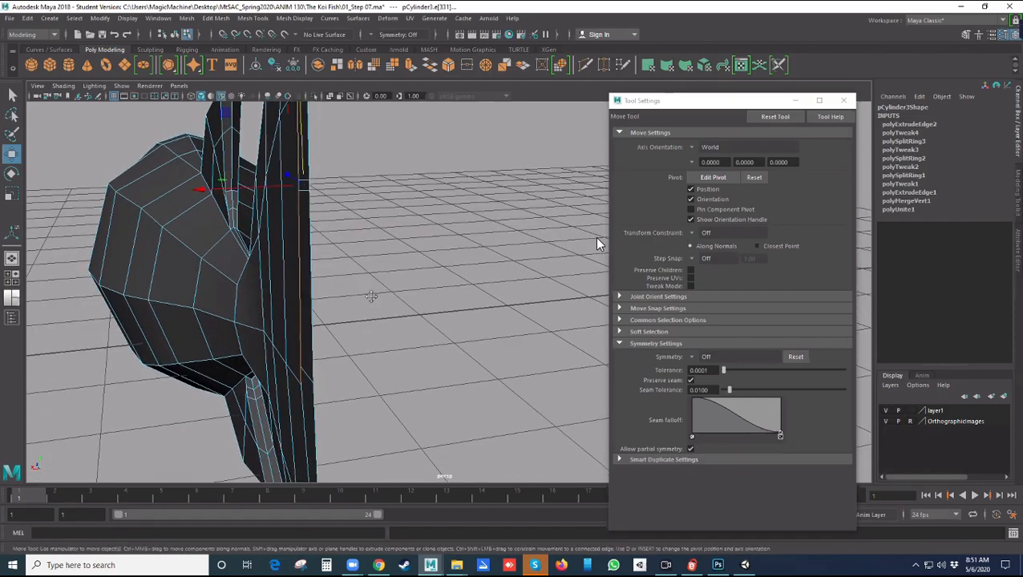
pyautogui.keyDown('alt'); pyautogui.moveTo(371, 294); pyautogui.dragTo(362, 241); pyautogui.keyUp('alt')
pyautogui.keyDown('shift'); pyautogui.click(326, 273); pyautogui.keyUp('shift')
pyautogui.keyDown('alt'); pyautogui.moveTo(389, 328); pyautogui.dragTo(395, 243, button='middle'); pyautogui.keyUp('alt')
pyautogui.keyDown('shift'); pyautogui.click(331, 322); pyautogui.keyUp('shift')
pyautogui.keyDown('alt'); pyautogui.moveTo(395, 275); pyautogui.dragTo(380, 266); pyautogui.keyUp('alt')
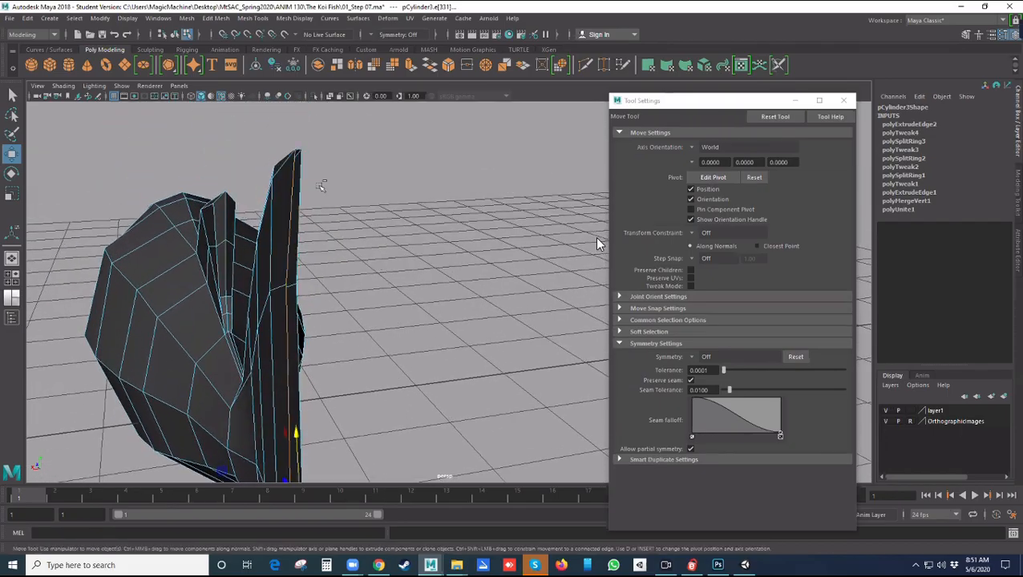
pyautogui.hotkey('ctrl', 'e')
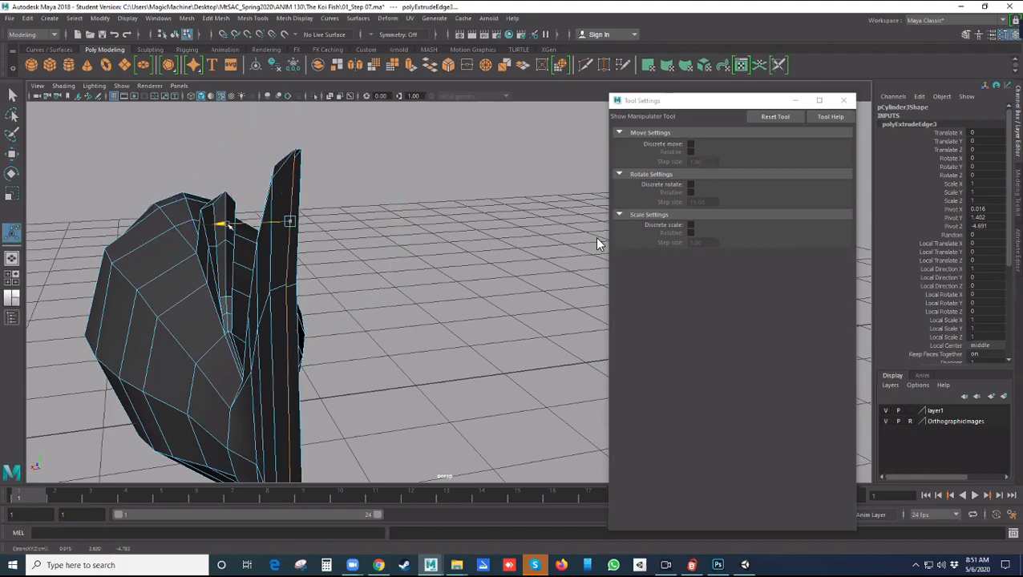
pyautogui.moveTo(230, 224); pyautogui.dragTo(232, 226)
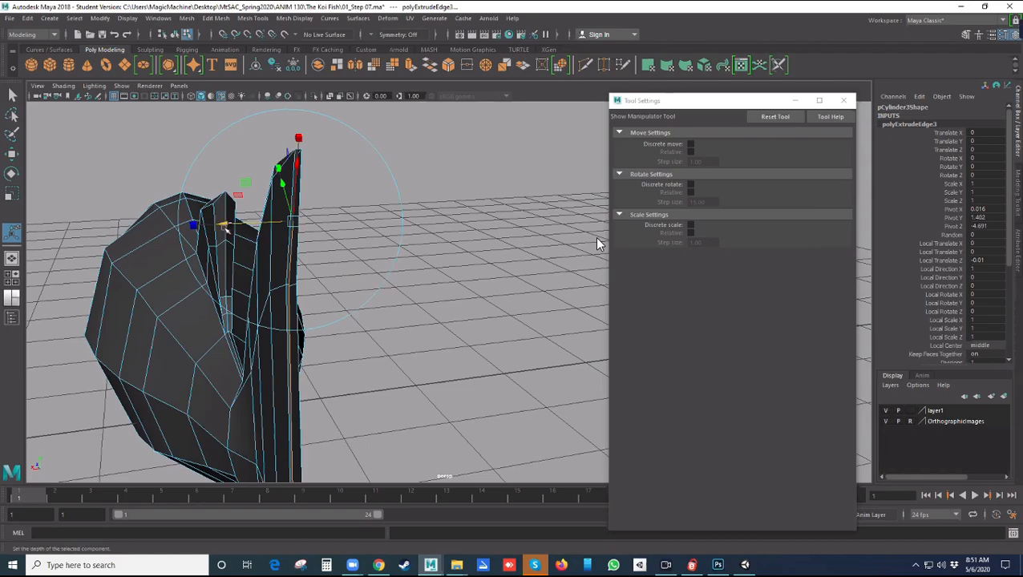
# Try to save the current scene file
pyautogui.hotkey('ctrl', 's')
pyautogui.click(535, 294)
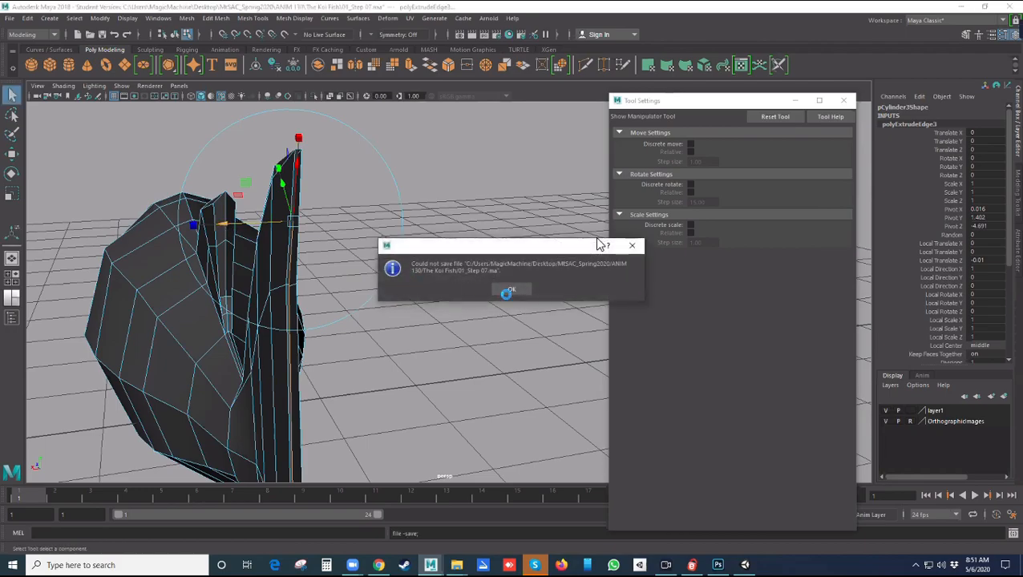
pyautogui.click(514, 289)
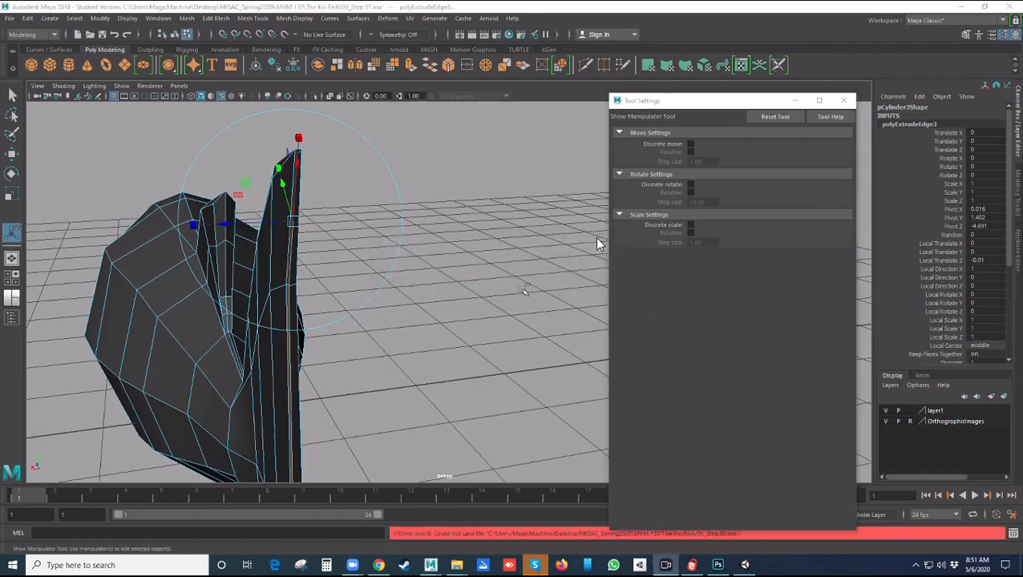
# Restore the extruded edge selection and extrude those edges again with a local Y offset of about 0.005
pyautogui.click(598, 244)
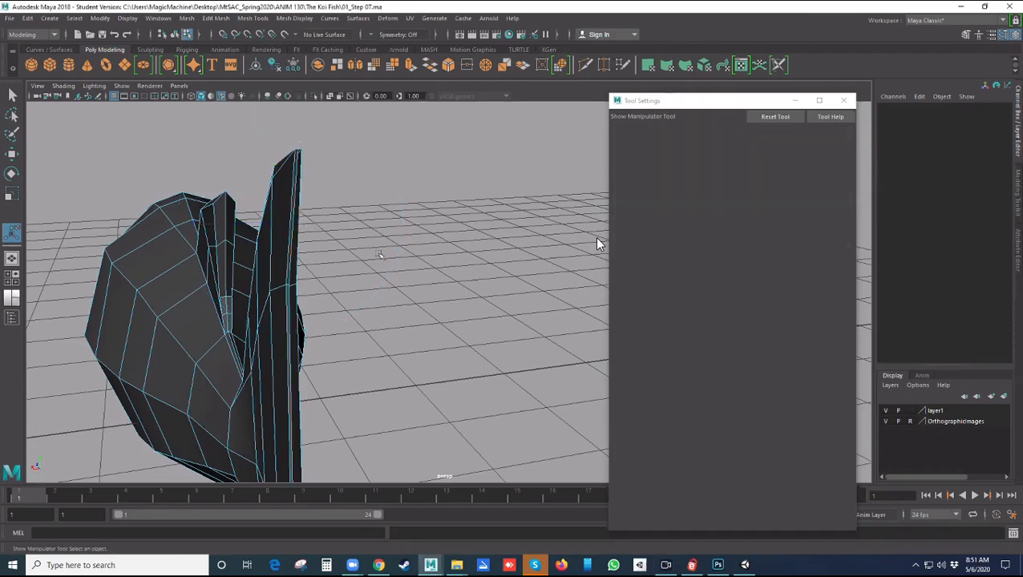
pyautogui.hotkey('ctrl', 'z')
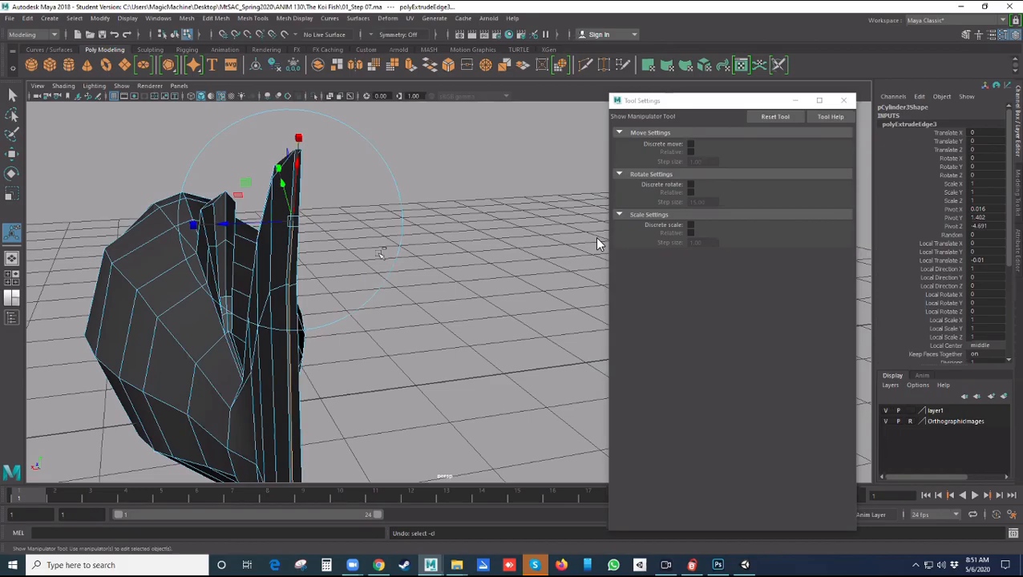
pyautogui.hotkey('ctrl', 'e')
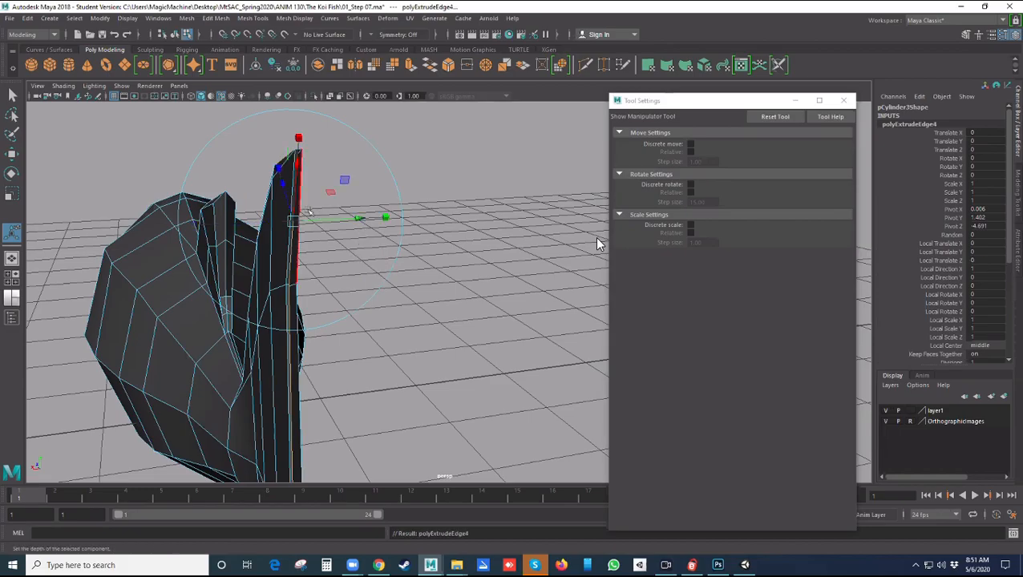
pyautogui.moveTo(357, 218); pyautogui.dragTo(359, 220)
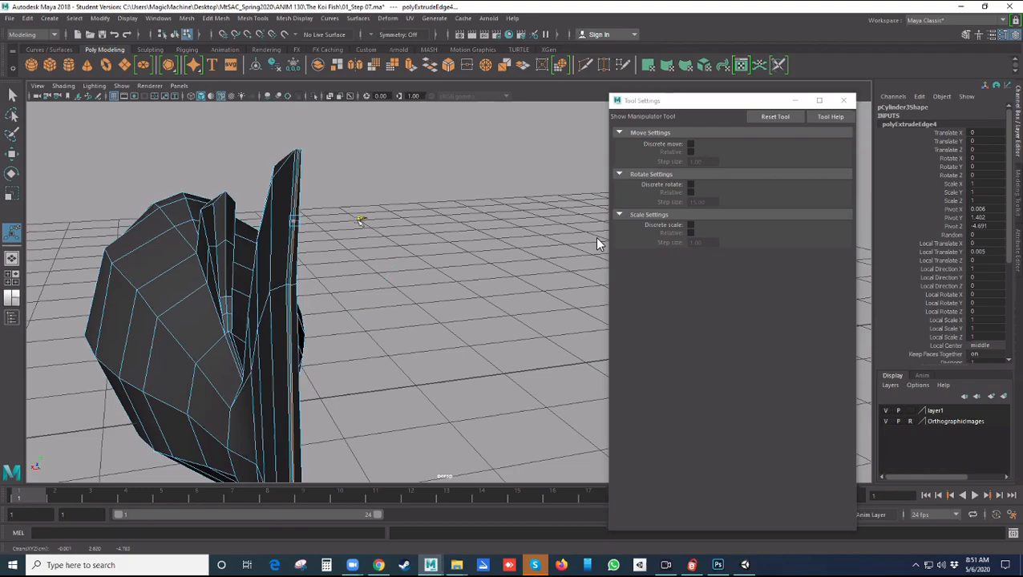
# Offset the second edge extrusion by about -0.007 along local Z and check it up close at the tail fin's tip
pyautogui.press('f')
pyautogui.scroll(5, 427, 277)
pyautogui.keyDown('alt'); pyautogui.moveTo(448, 288); pyautogui.dragTo(451, 288); pyautogui.keyUp('alt')
pyautogui.keyDown('alt'); pyautogui.moveTo(452, 288); pyautogui.dragTo(475, 233, button='middle'); pyautogui.keyUp('alt')
pyautogui.moveTo(261, 186); pyautogui.dragTo(263, 190)
pyautogui.keyDown('alt'); pyautogui.moveTo(321, 211); pyautogui.dragTo(395, 273); pyautogui.keyUp('alt')
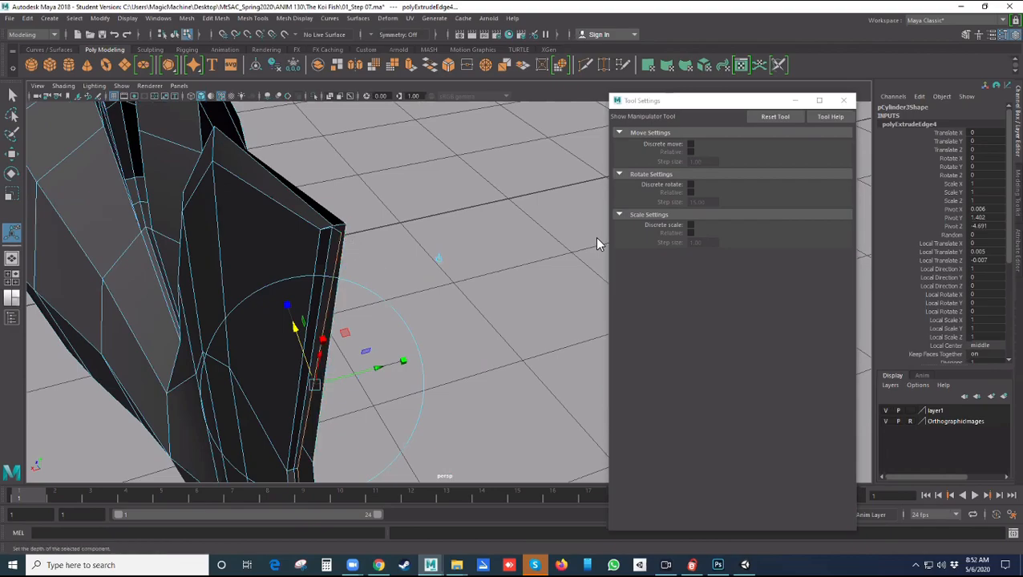
# Switch to face selection and select the narrow face strip along the trailing edge below the tail fin's upper tip
pyautogui.click(597, 243)
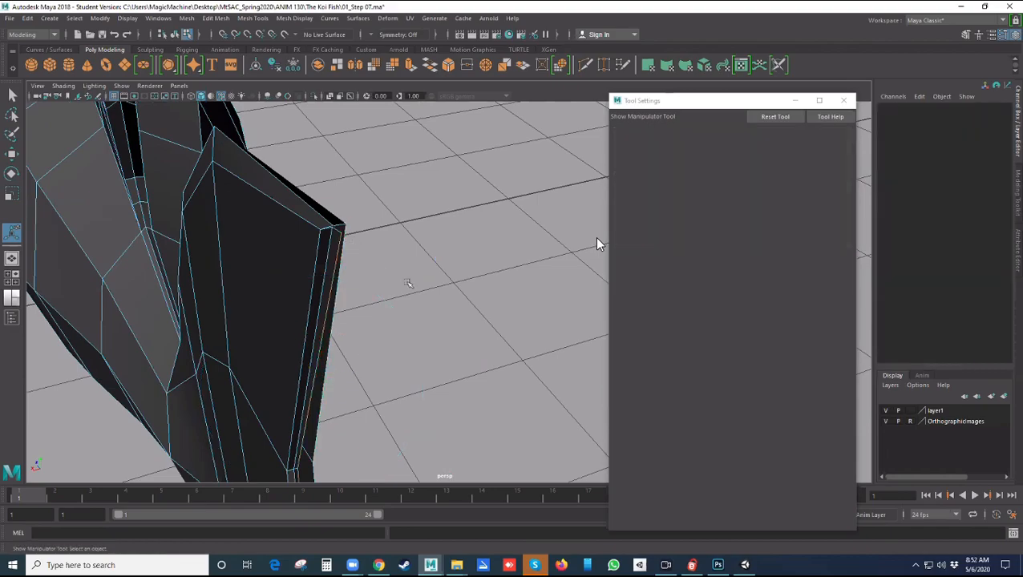
pyautogui.moveTo(326, 240); pyautogui.dragTo(326, 256, button='right')
pyautogui.click(330, 256)
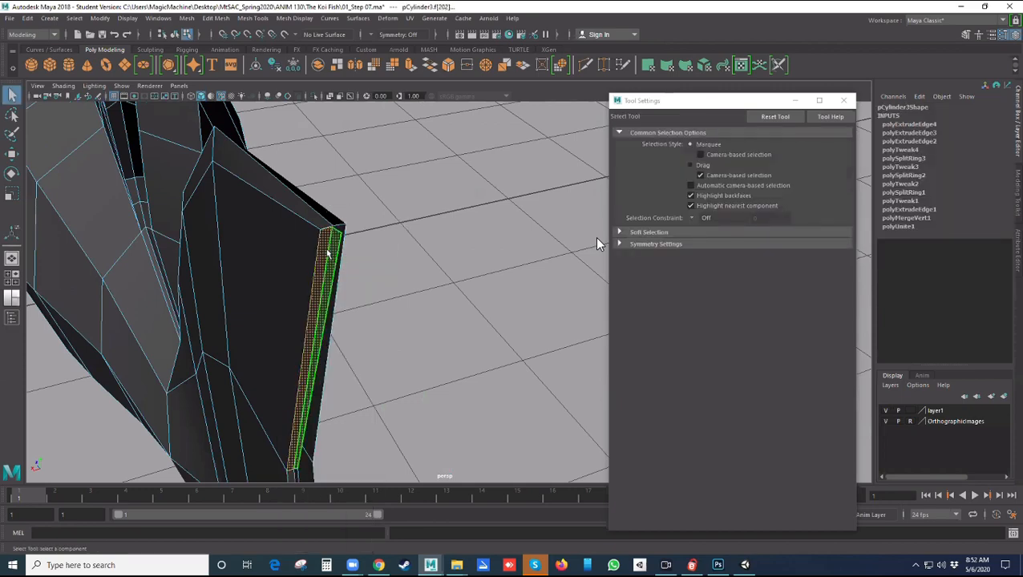
# Switch the mesh from face to vertex selection and activate the Target Weld tool
pyautogui.click(341, 242)
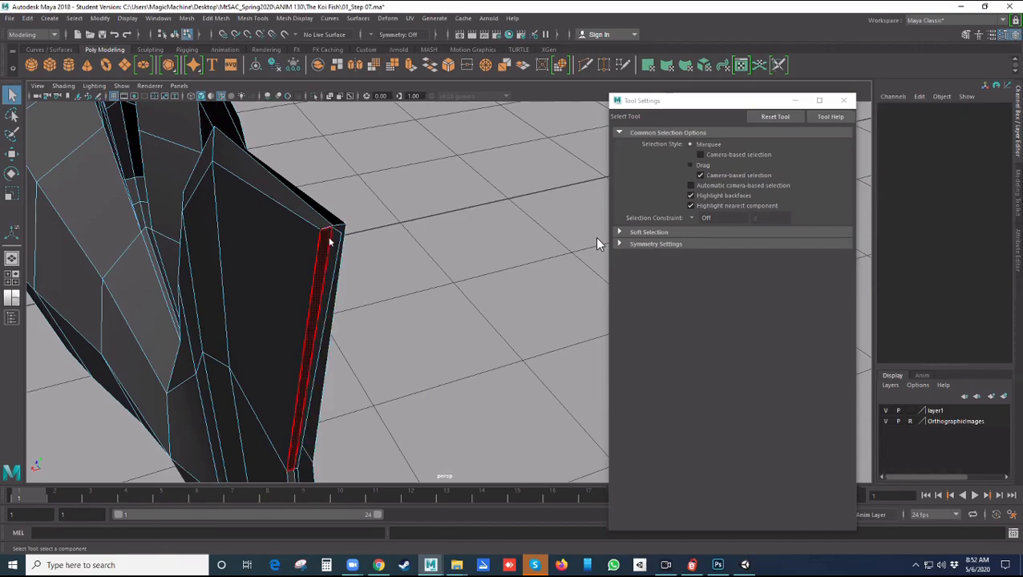
pyautogui.rightClick(328, 239)
pyautogui.moveTo(330, 240); pyautogui.dragTo(292, 240, button='right')
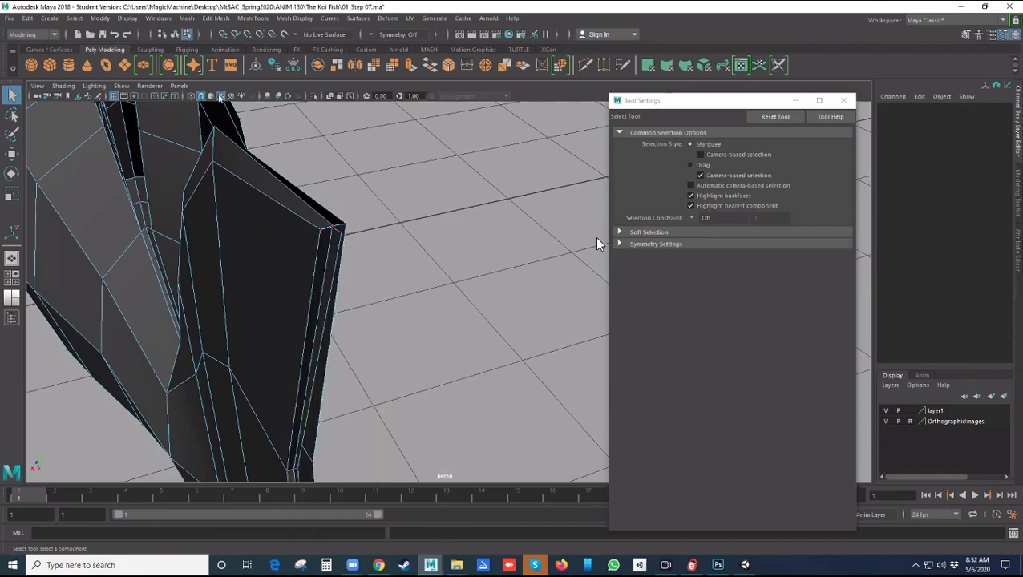
pyautogui.click(215, 17)
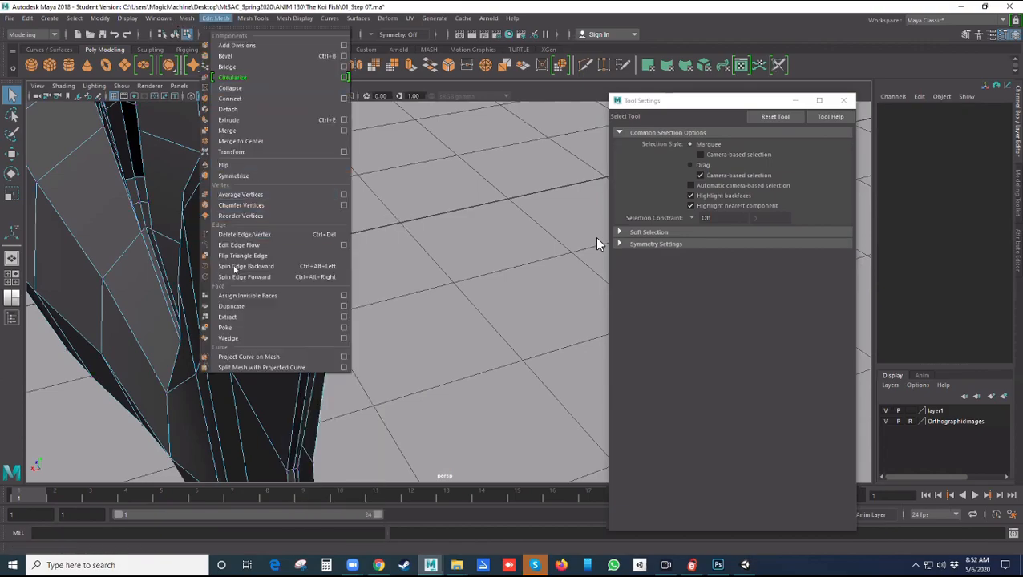
pyautogui.click(215, 17)
pyautogui.click(252, 17)
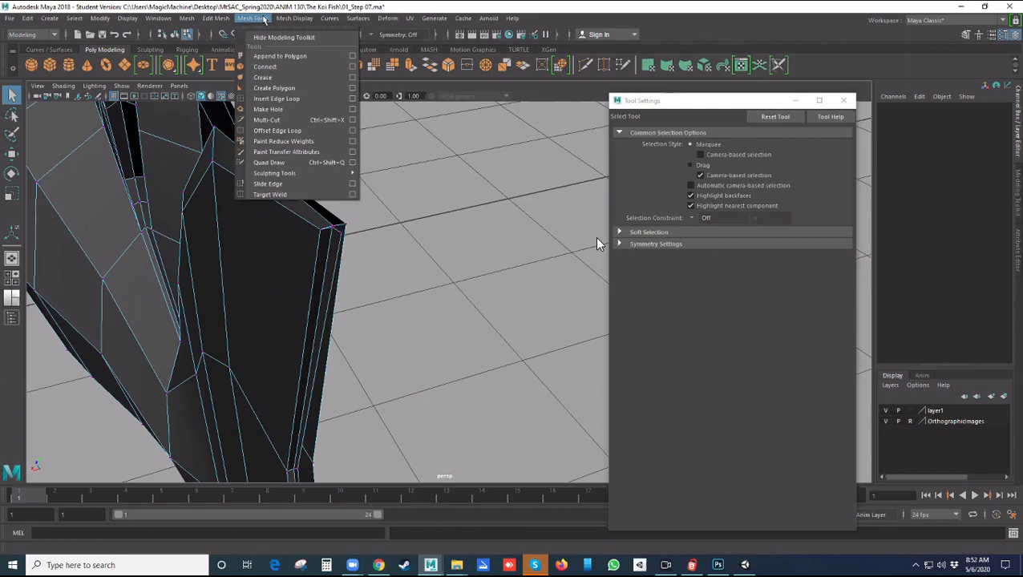
pyautogui.click(268, 194)
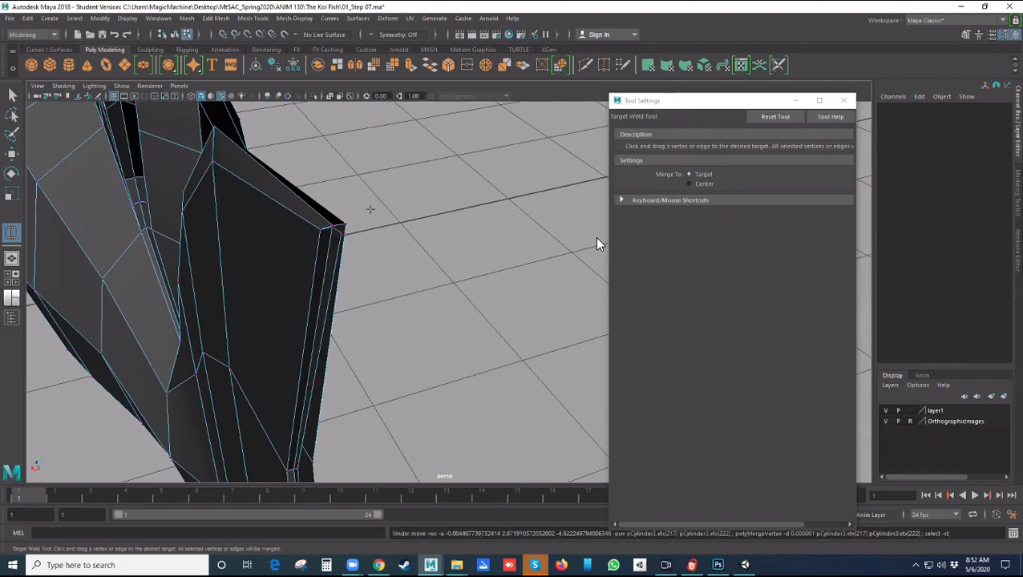
# Target-weld the inner corner vertex of the extruded strip onto its neighbouring corner vertex at the tail fin's upper tip
pyautogui.scroll(3, 341, 217)
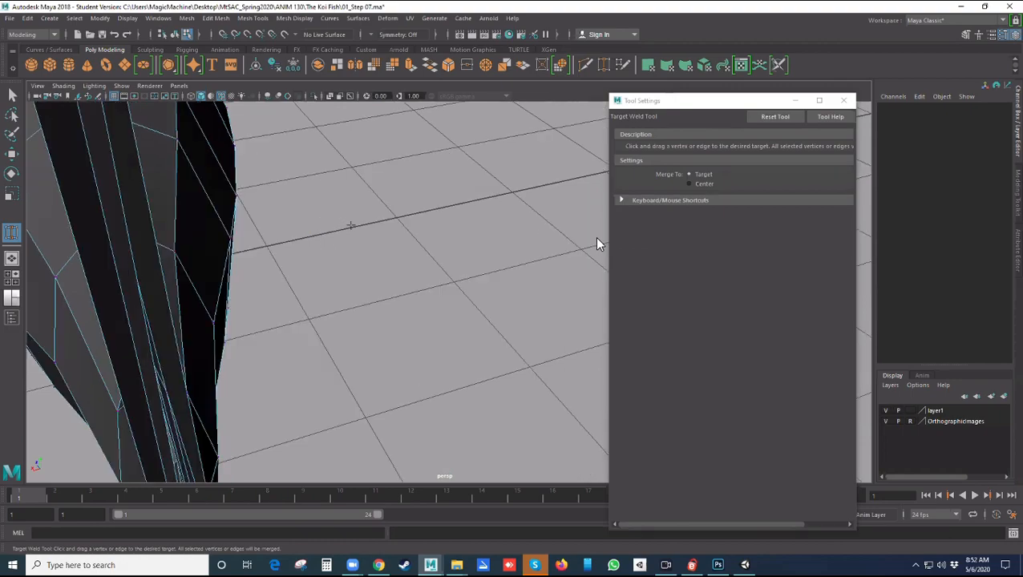
pyautogui.press('f')
pyautogui.press('q')
pyautogui.click(382, 257)
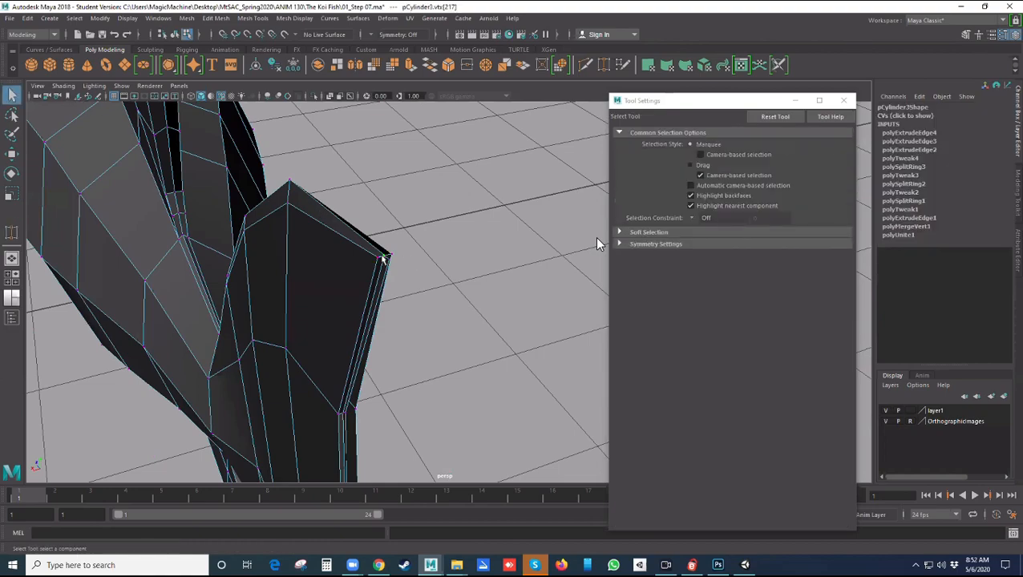
pyautogui.scroll(5, 408, 135)
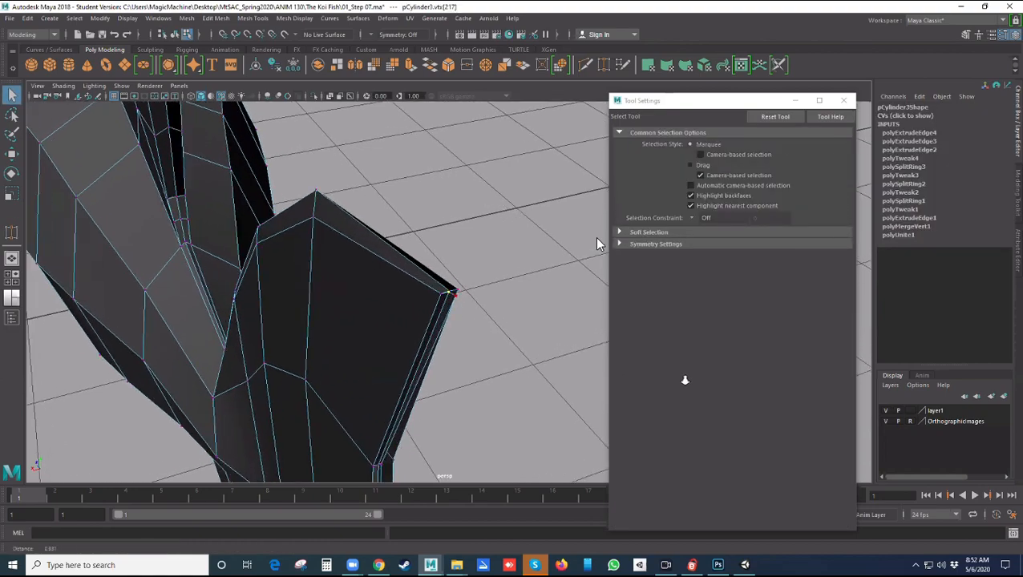
pyautogui.click(252, 18)
pyautogui.click(270, 194)
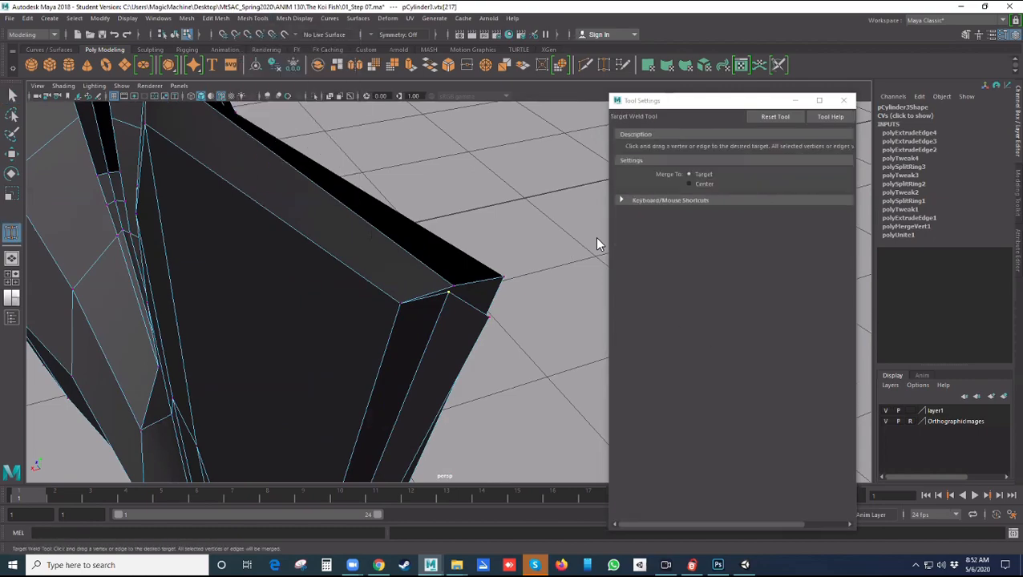
pyautogui.click(598, 244)
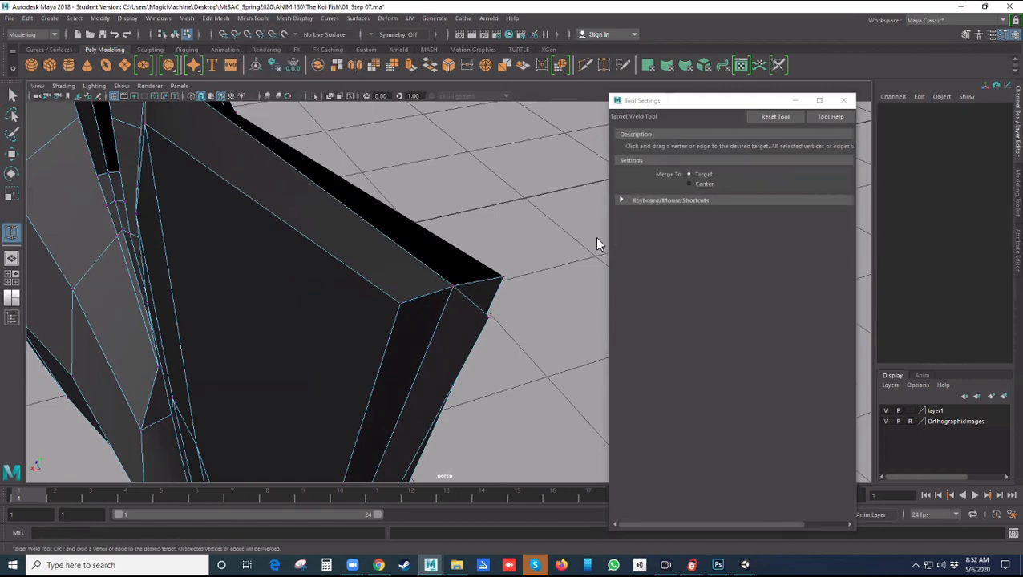
# Continue target-welding the extruded strip's loose vertices onto their neighbours farther down the tail fin's trailing edge
pyautogui.scroll(6, 597, 243)
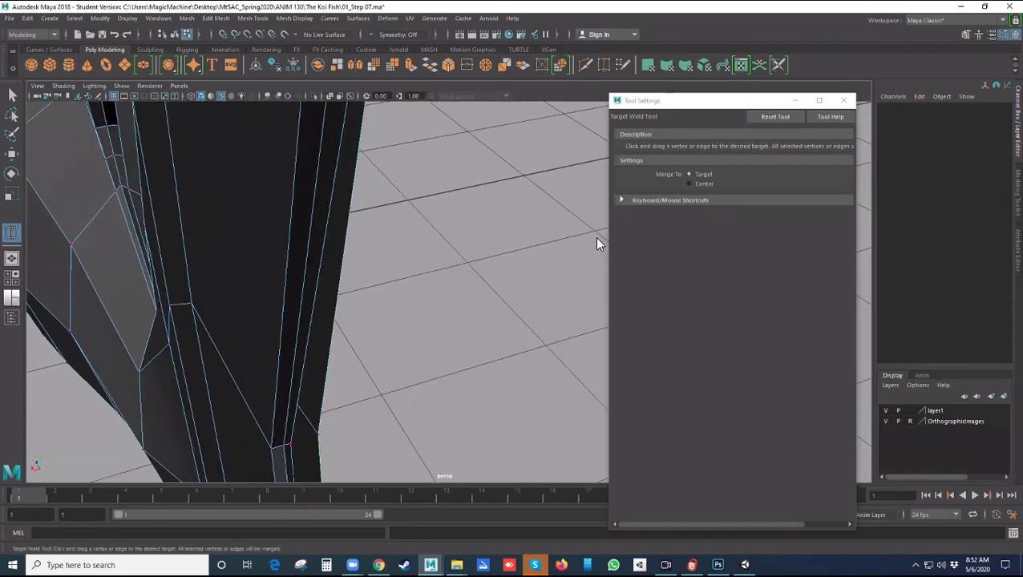
pyautogui.keyDown('alt'); pyautogui.moveTo(359, 426); pyautogui.dragTo(356, 335); pyautogui.keyUp('alt')
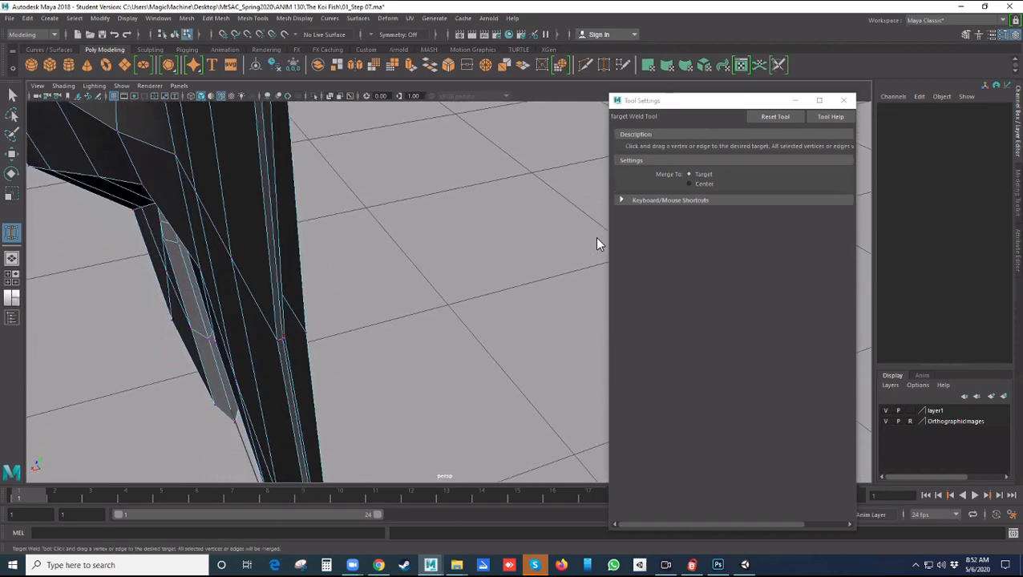
pyautogui.moveTo(284, 336); pyautogui.dragTo(363, 305)
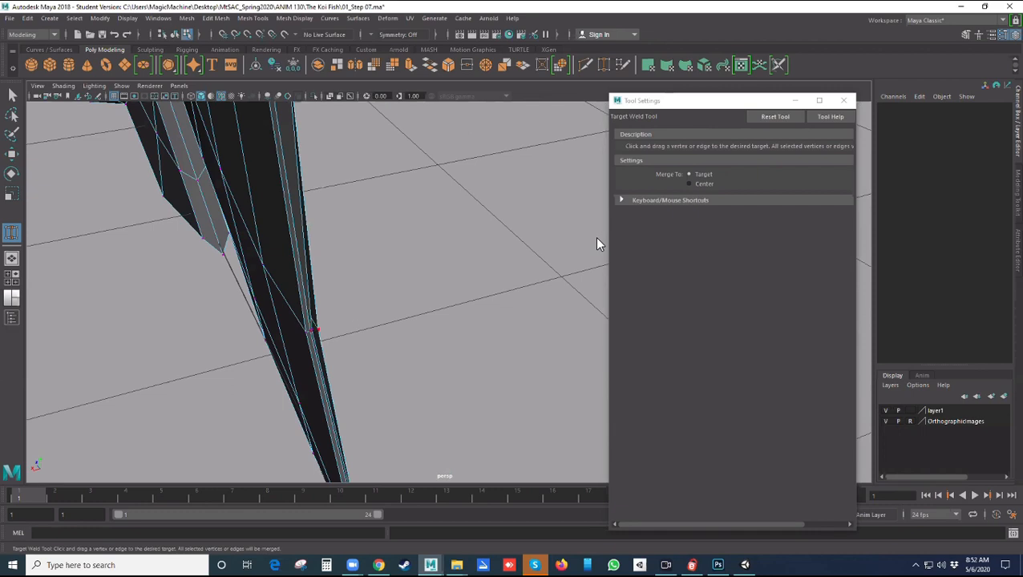
pyautogui.scroll(-5, 597, 243)
pyautogui.scroll(10, 598, 244)
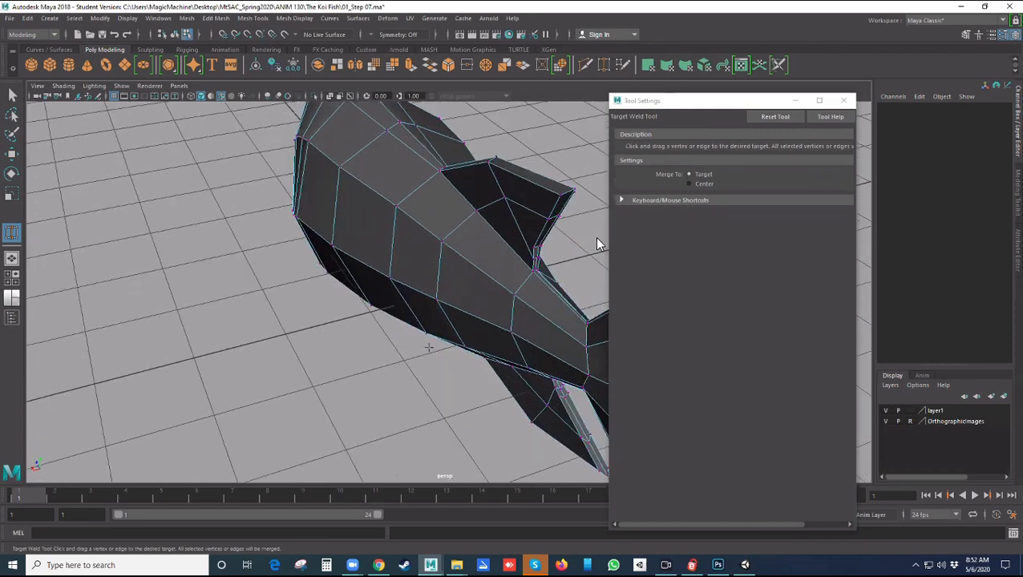
# Try to target-weld the strip vertex at the trailing edge's lower bend onto the outer edge vertex, and undo that weld
pyautogui.keyDown('alt'); pyautogui.moveTo(275, 256); pyautogui.dragTo(374, 283, button='right'); pyautogui.keyUp('alt')
pyautogui.keyDown('alt'); pyautogui.moveTo(373, 283); pyautogui.dragTo(375, 208, button='middle'); pyautogui.keyUp('alt')
pyautogui.keyDown('alt'); pyautogui.moveTo(375, 208); pyautogui.dragTo(357, 267, button='right'); pyautogui.keyUp('alt')
pyautogui.moveTo(356, 267)
pyautogui.keyDown('alt'); pyautogui.mouseDown()
pyautogui.moveTo(409, 290)
pyautogui.moveTo(315, 286)
pyautogui.moveTo(340, 278)
pyautogui.mouseUp(); pyautogui.keyUp('alt')
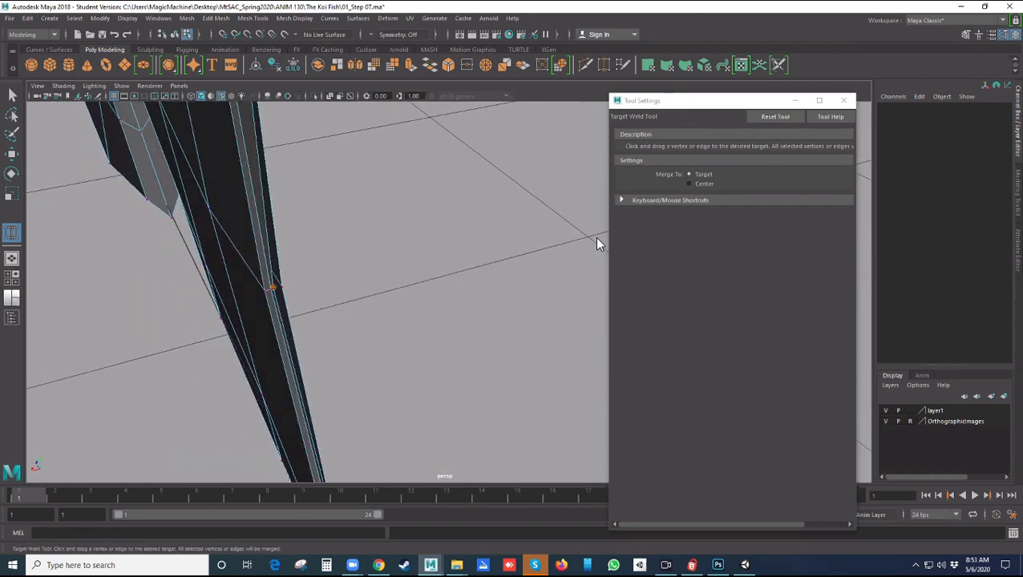
pyautogui.moveTo(272, 288); pyautogui.dragTo(284, 288)
pyautogui.hotkey('ctrl', 'z')
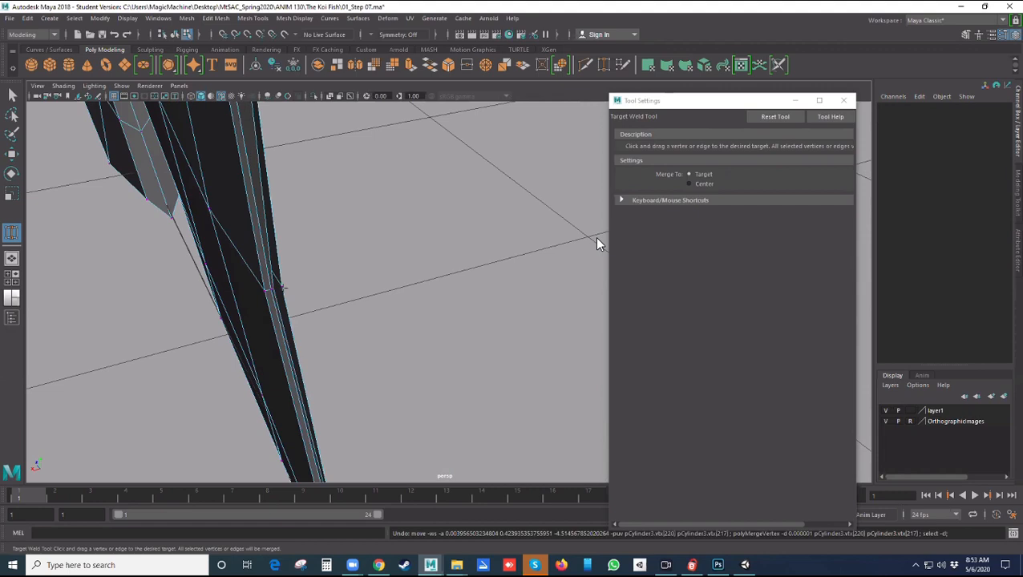
# Select the loose strip vertex at the trailing edge's lower bend and target-weld it with its neighbouring vertex
pyautogui.press('q')
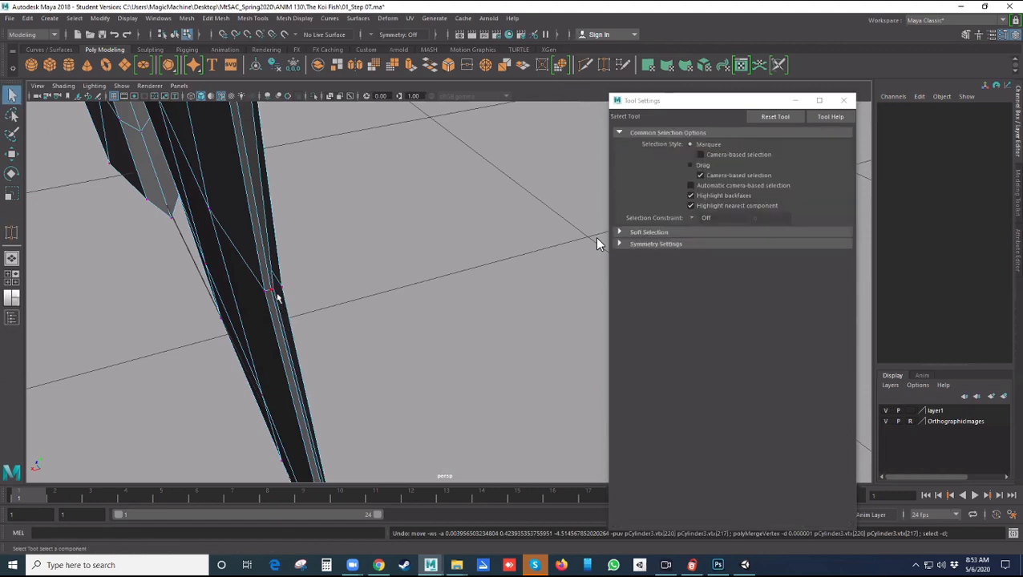
pyautogui.click(272, 291)
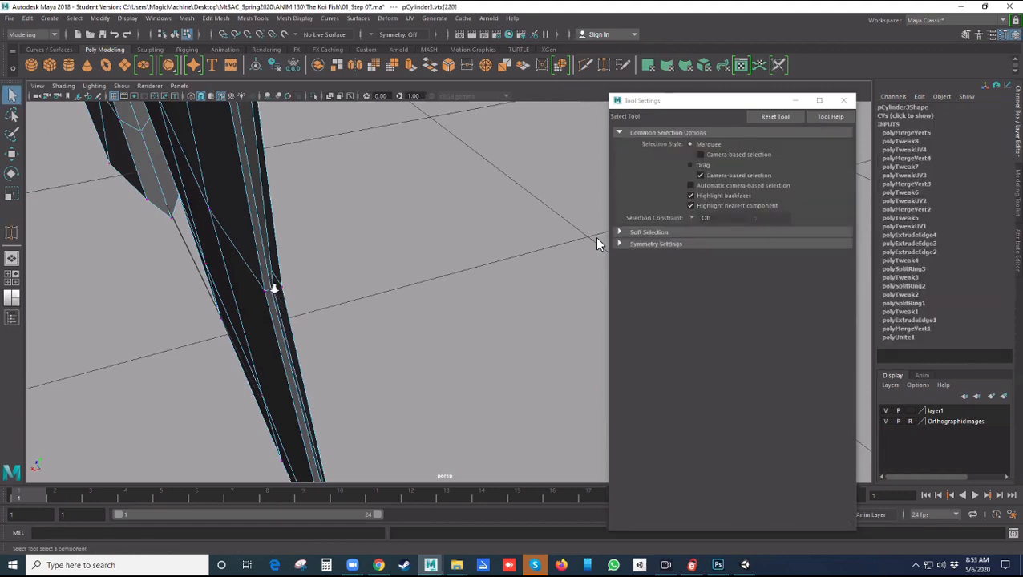
pyautogui.scroll(-3, 299, 306)
pyautogui.scroll(6, 278, 299)
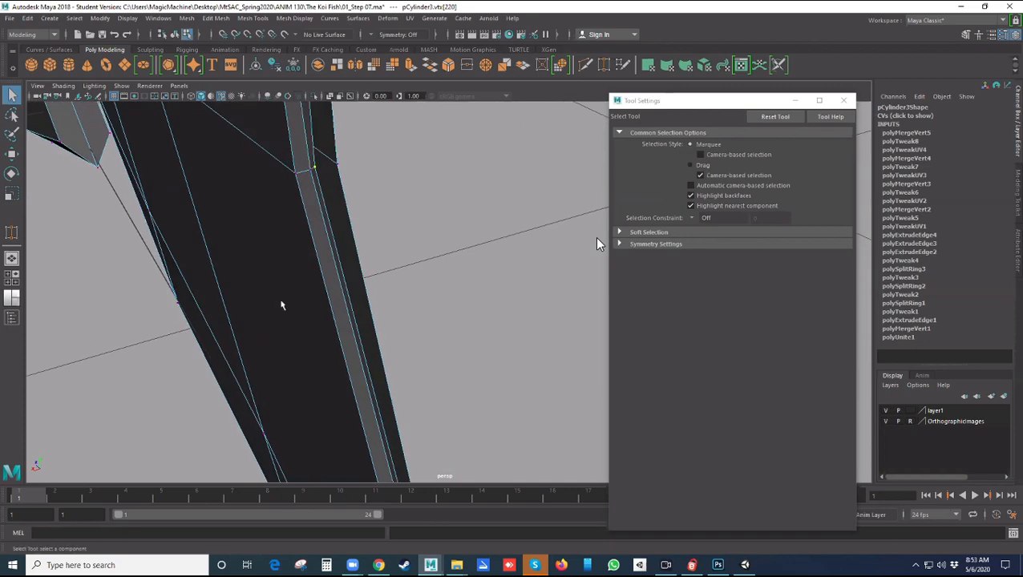
pyautogui.keyDown('alt'); pyautogui.moveTo(281, 305); pyautogui.dragTo(495, 380); pyautogui.keyUp('alt')
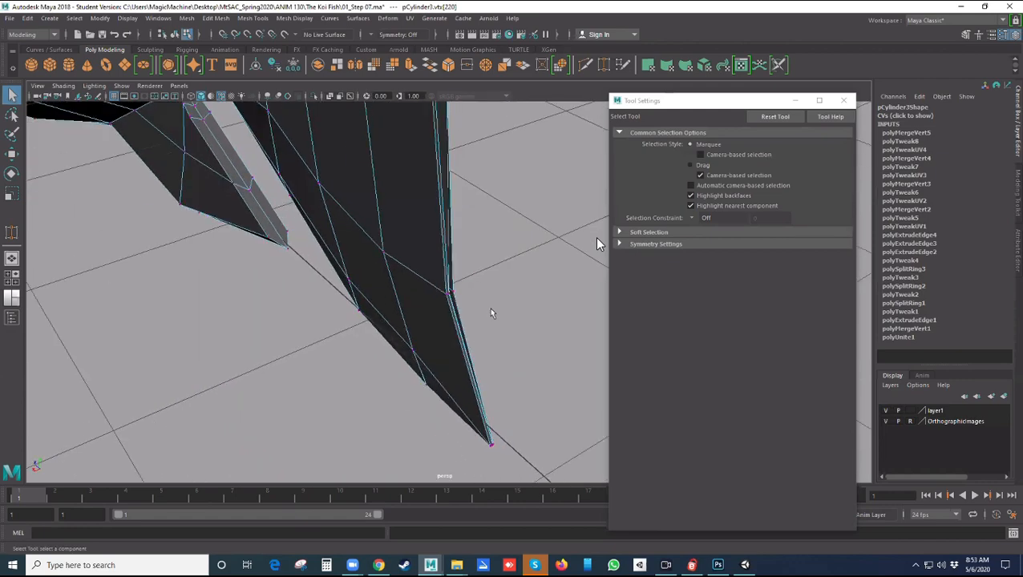
pyautogui.scroll(6, 489, 309)
pyautogui.keyDown('alt'); pyautogui.moveTo(441, 358); pyautogui.dragTo(405, 360); pyautogui.keyUp('alt')
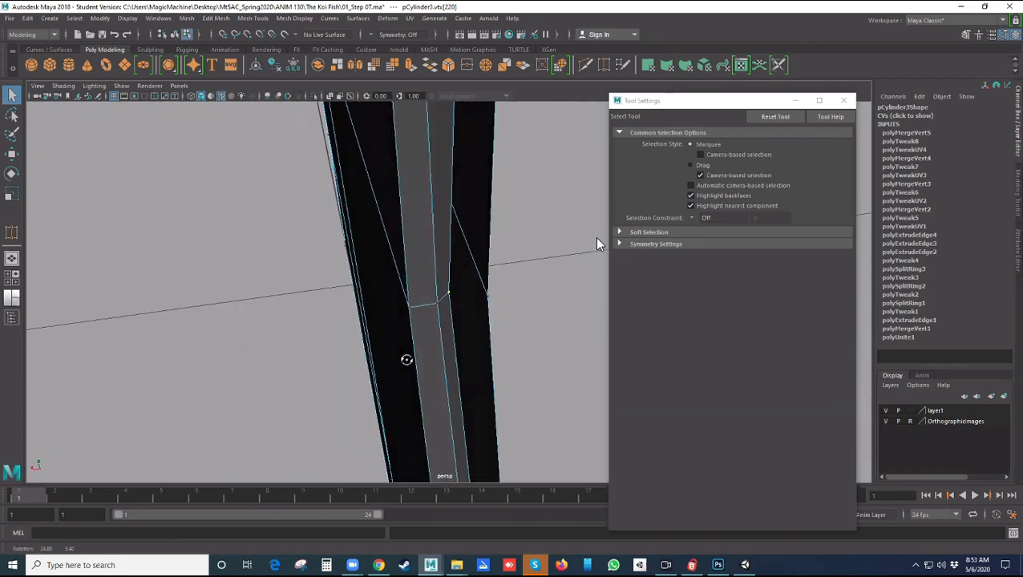
pyautogui.press('y')
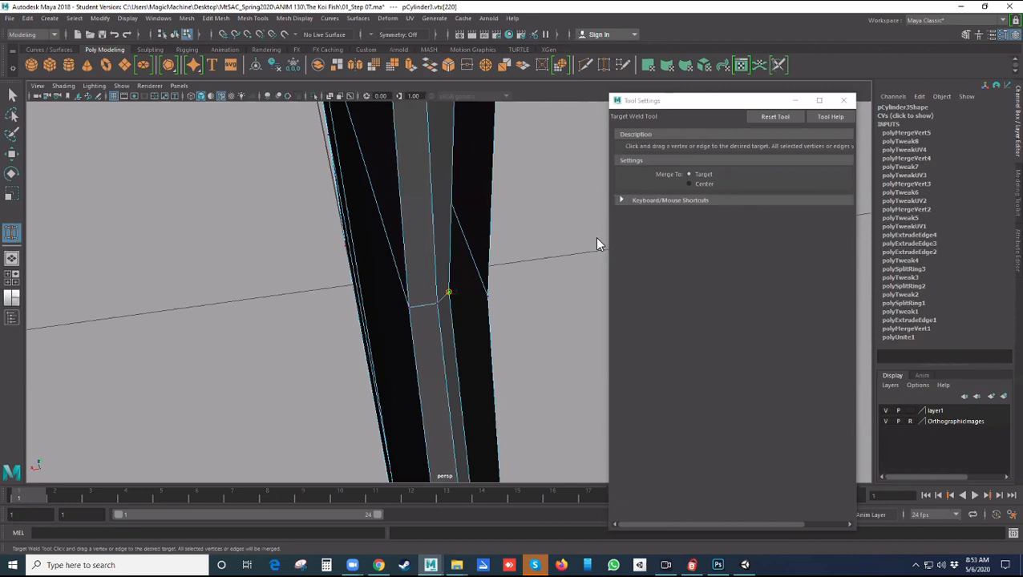
pyautogui.moveTo(487, 296); pyautogui.dragTo(488, 263)
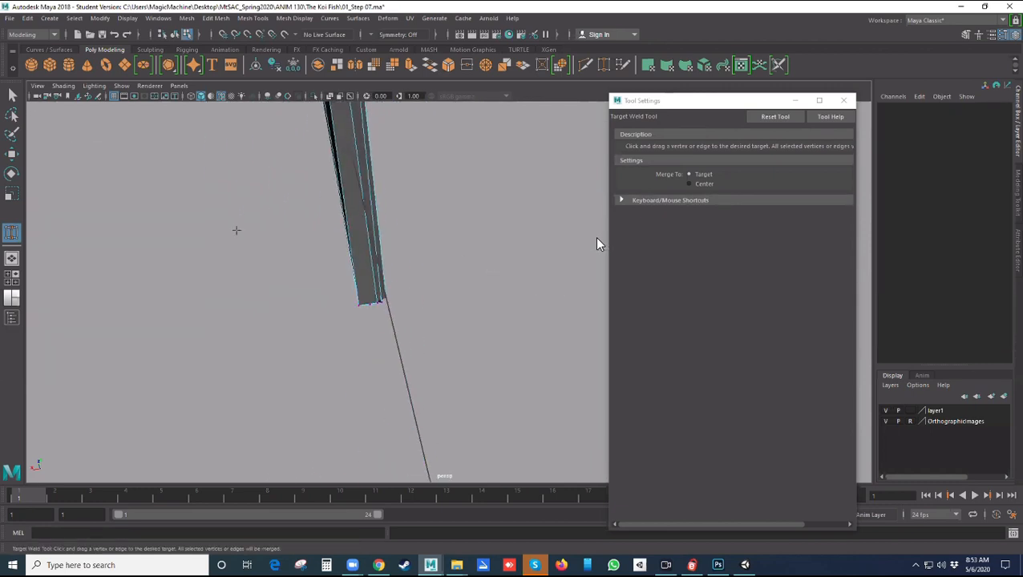
# Move the overlapping vertices at the tail fin's lower tip apart so each one can be picked separately
pyautogui.press('q')
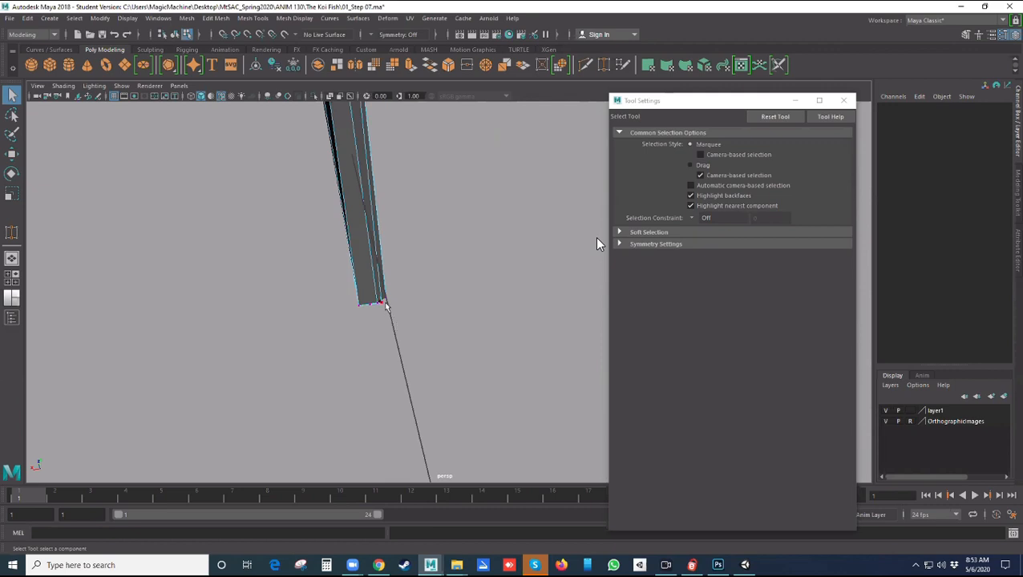
pyautogui.click(385, 307)
pyautogui.keyDown('alt'); pyautogui.moveTo(386, 307); pyautogui.dragTo(746, 409); pyautogui.keyUp('alt')
pyautogui.keyDown('alt'); pyautogui.moveTo(547, 415); pyautogui.dragTo(506, 437); pyautogui.keyUp('alt')
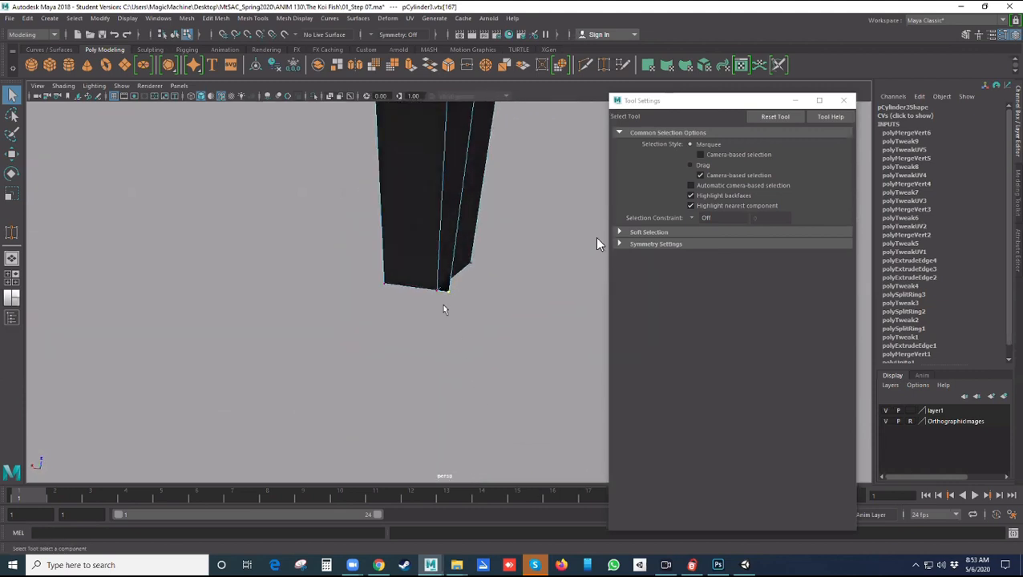
pyautogui.press('w')
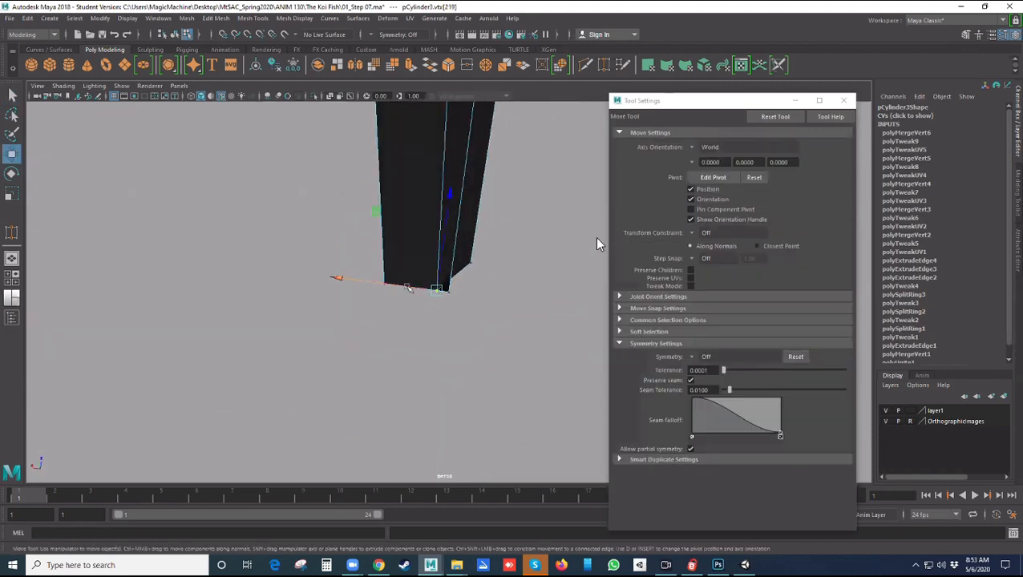
pyautogui.moveTo(425, 292); pyautogui.dragTo(385, 289)
pyautogui.click(470, 264)
pyautogui.keyDown('alt'); pyautogui.moveTo(470, 267); pyautogui.dragTo(367, 239); pyautogui.keyUp('alt')
pyautogui.moveTo(518, 304); pyautogui.dragTo(401, 317)
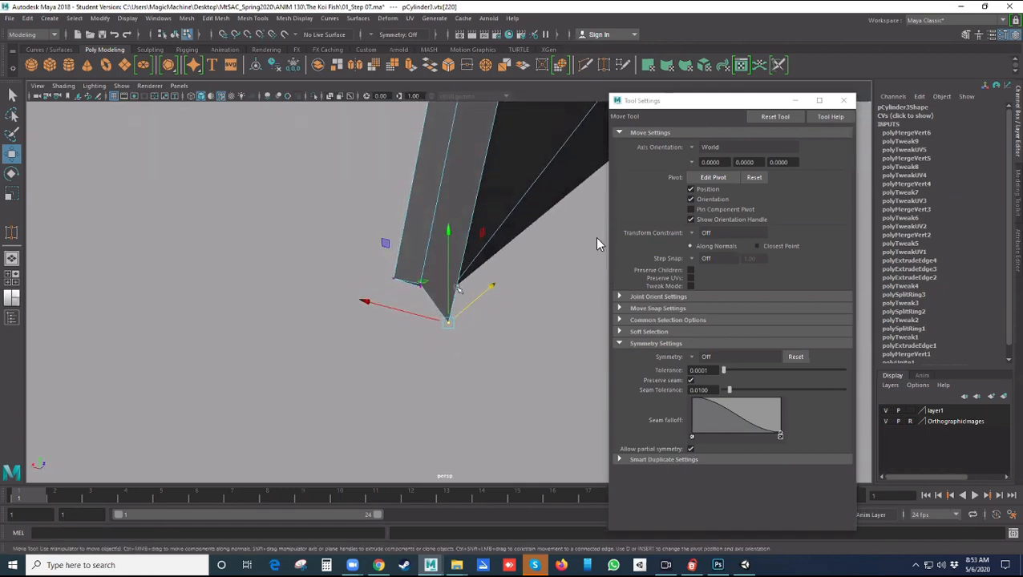
pyautogui.click(392, 317)
pyautogui.click(420, 284)
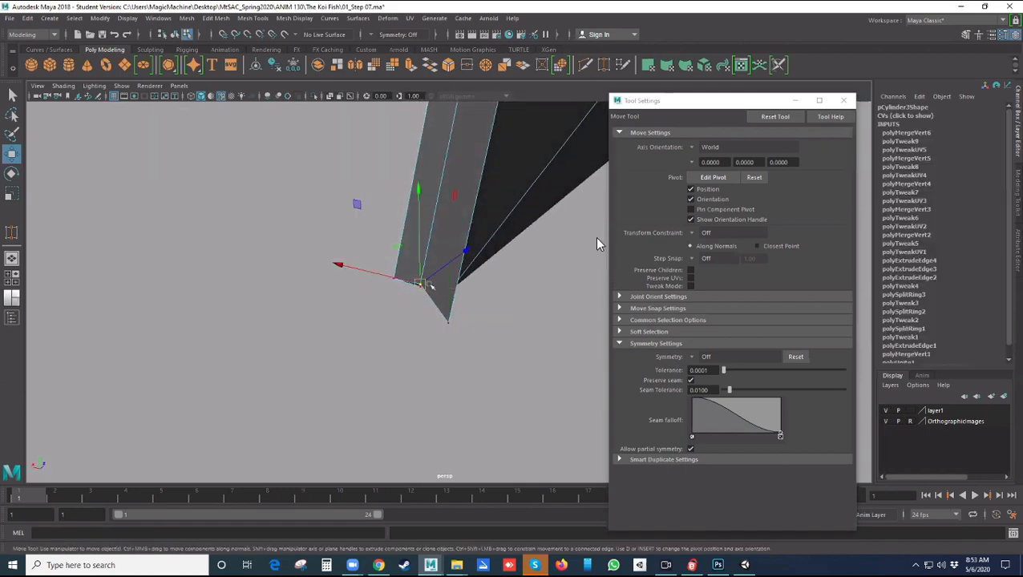
pyautogui.moveTo(423, 268); pyautogui.dragTo(419, 239)
# Target-weld the separated vertices at the tail fin's lower tip onto the matching fin corner vertices
pyautogui.press('y')
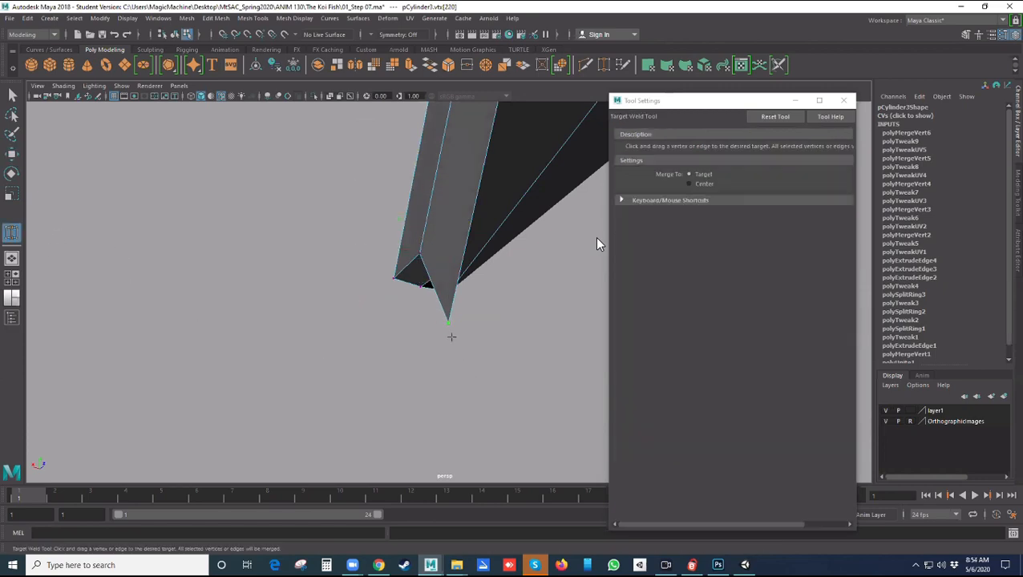
pyautogui.scroll(6, 452, 337)
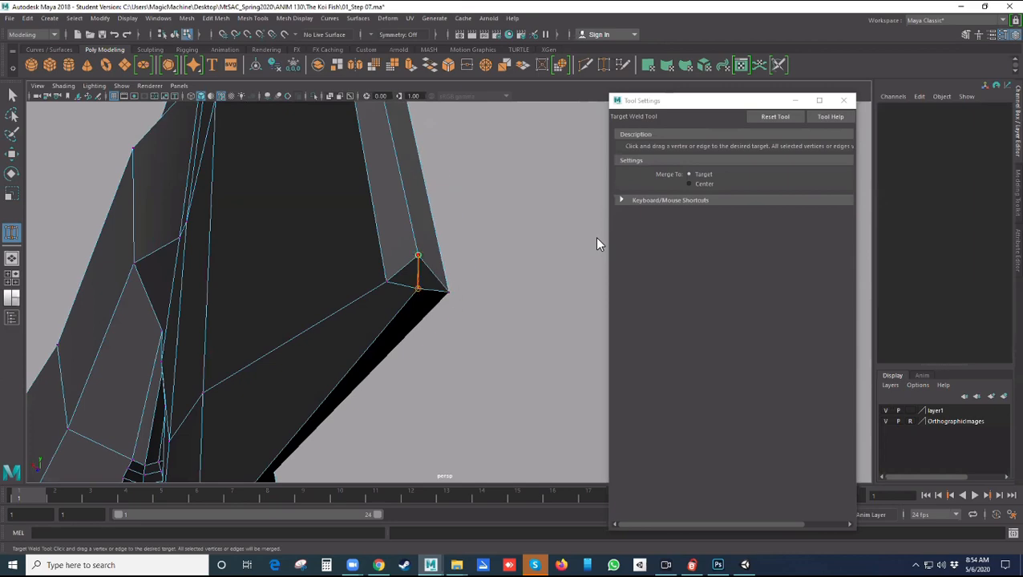
pyautogui.scroll(-6, 598, 244)
pyautogui.keyDown('alt'); pyautogui.moveTo(375, 315); pyautogui.dragTo(356, 326); pyautogui.keyUp('alt')
pyautogui.keyDown('alt'); pyautogui.moveTo(391, 268); pyautogui.dragTo(302, 454, button='middle'); pyautogui.keyUp('alt')
pyautogui.keyDown('alt'); pyautogui.moveTo(302, 454); pyautogui.dragTo(358, 399); pyautogui.keyUp('alt')
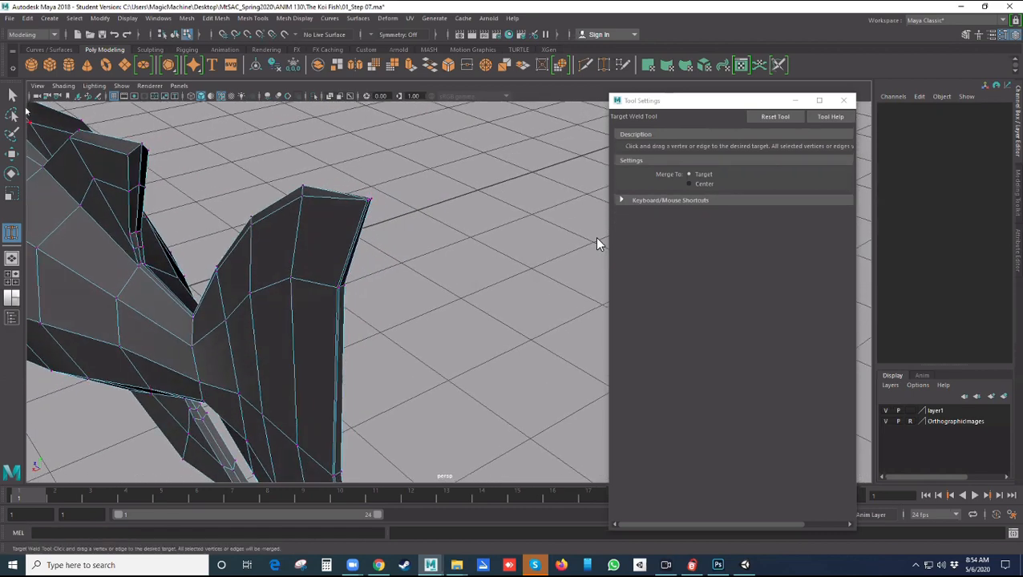
# Select a vertex midway along the tail fin's trailing edge and switch to the four-view layout
pyautogui.press('q')
pyautogui.scroll(5, 410, 310)
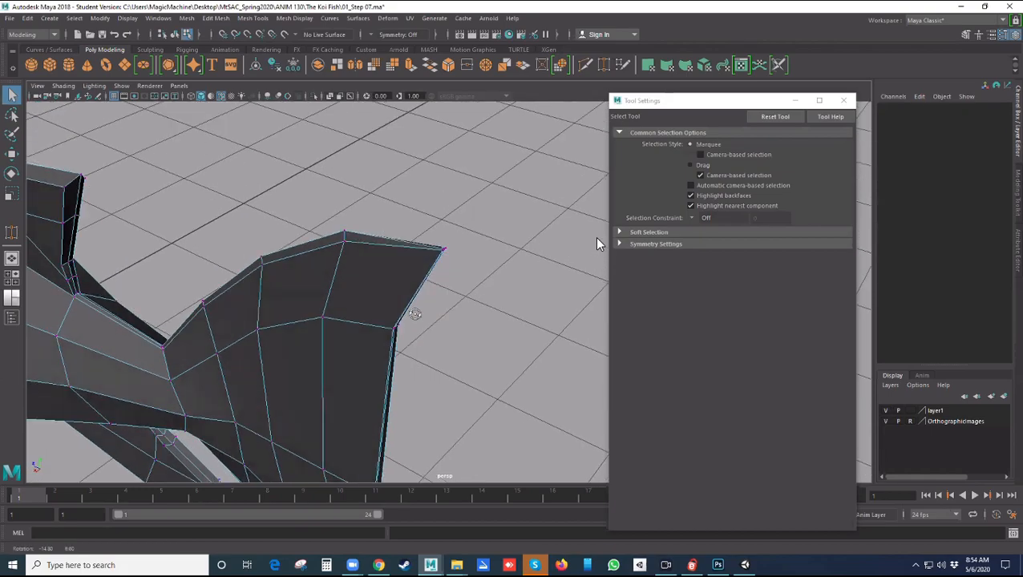
pyautogui.keyDown('alt'); pyautogui.moveTo(410, 311); pyautogui.dragTo(436, 338); pyautogui.keyUp('alt')
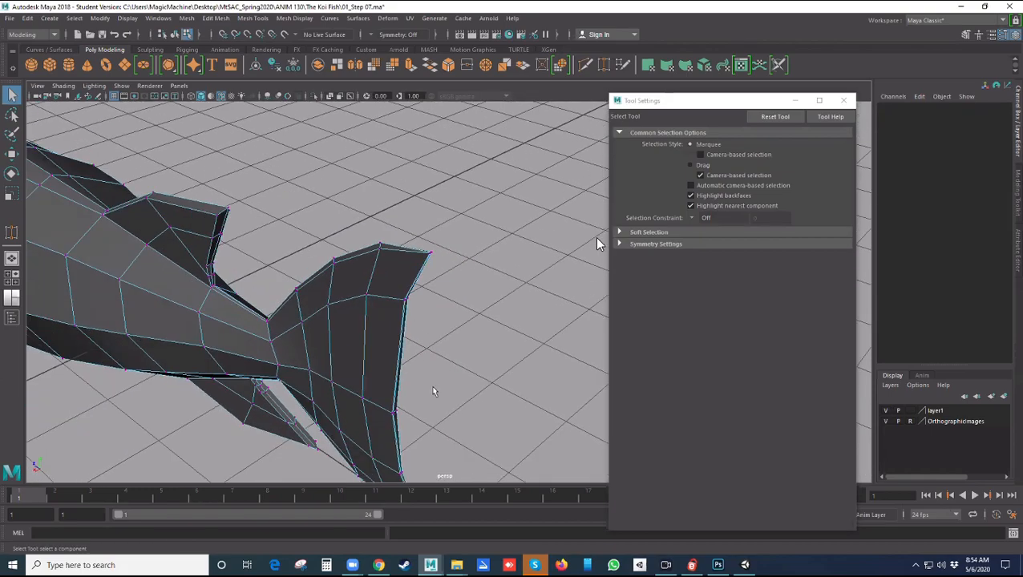
pyautogui.keyDown('alt'); pyautogui.moveTo(437, 349); pyautogui.dragTo(351, 311); pyautogui.keyUp('alt')
pyautogui.click(326, 318)
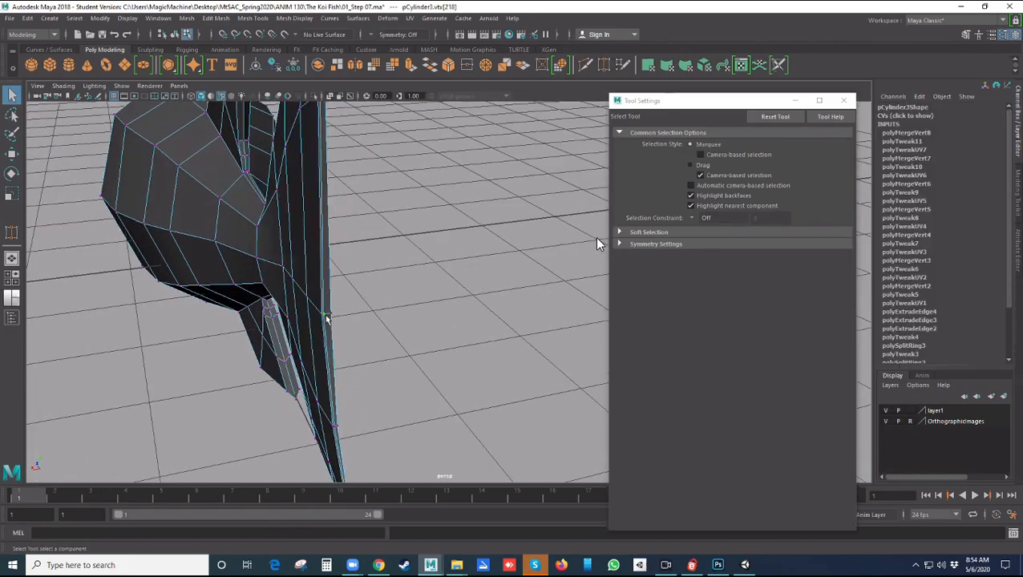
pyautogui.scroll(-2, 326, 319)
pyautogui.press('space')
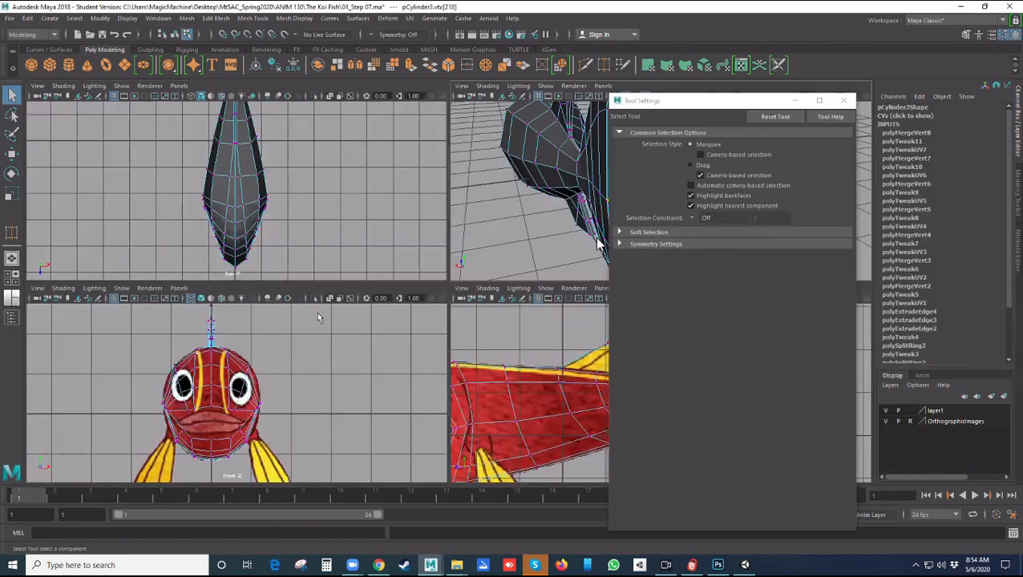
# Snap the selected trailing-edge vertex of the tail fin onto the centre line along the X axis in the top view
pyautogui.press('space')
pyautogui.scroll(3, 425, 289)
pyautogui.keyDown('alt'); pyautogui.moveTo(410, 154); pyautogui.dragTo(399, 336, button='middle'); pyautogui.keyUp('alt')
pyautogui.scroll(4, 410, 377)
pyautogui.scroll(2, 409, 373)
pyautogui.press('w')
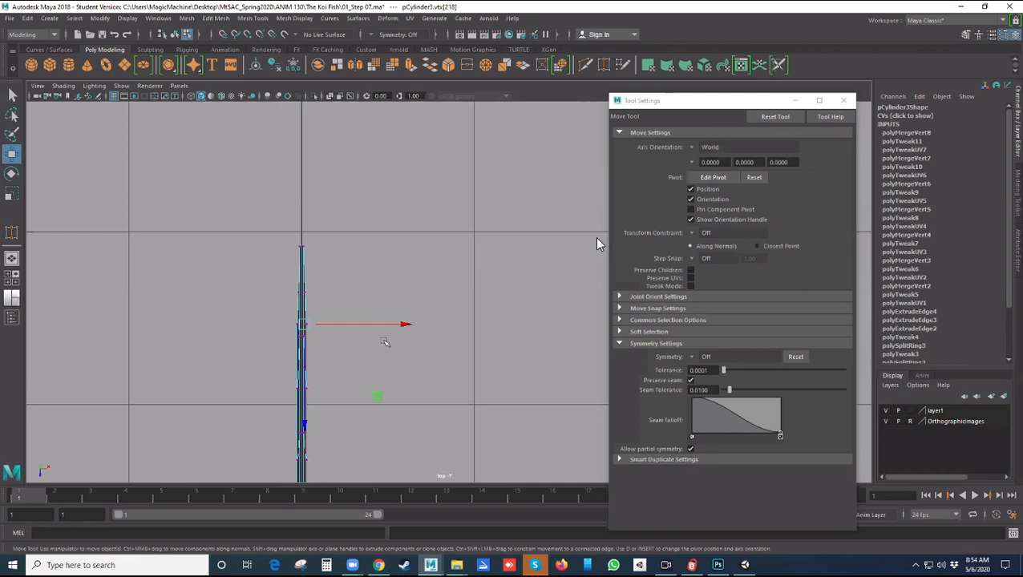
pyautogui.moveTo(384, 325)
pyautogui.mouseDown()
pyautogui.moveTo(447, 325)
pyautogui.moveTo(359, 325)
pyautogui.moveTo(380, 325)
pyautogui.mouseUp()
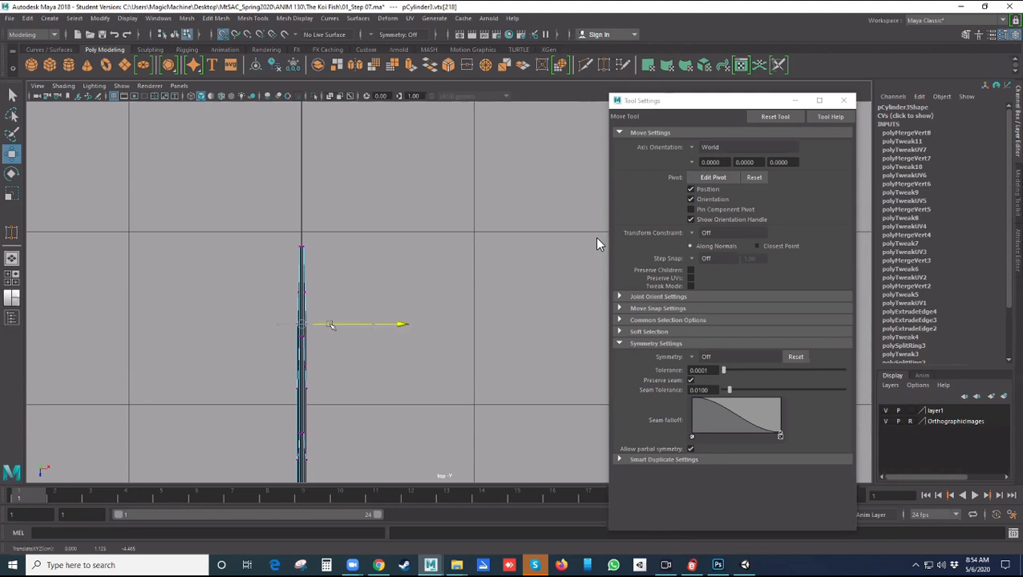
pyautogui.press('space')
pyautogui.press('space')
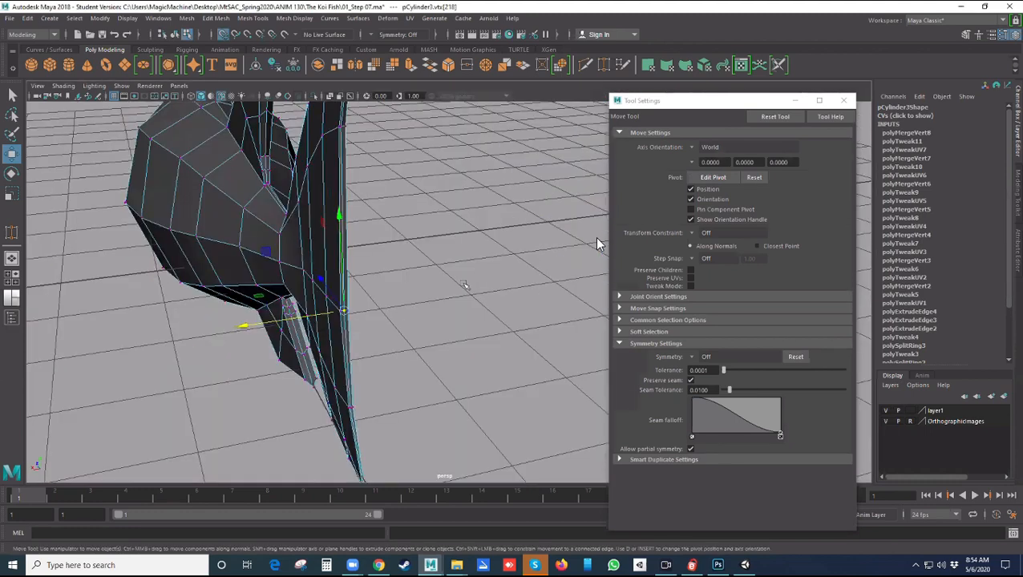
# Select the off-centre vertex higher up the tail fin's trailing edge and snap it along X onto the centre line
pyautogui.keyDown('alt'); pyautogui.moveTo(416, 288); pyautogui.dragTo(402, 374); pyautogui.keyUp('alt')
pyautogui.click(423, 283)
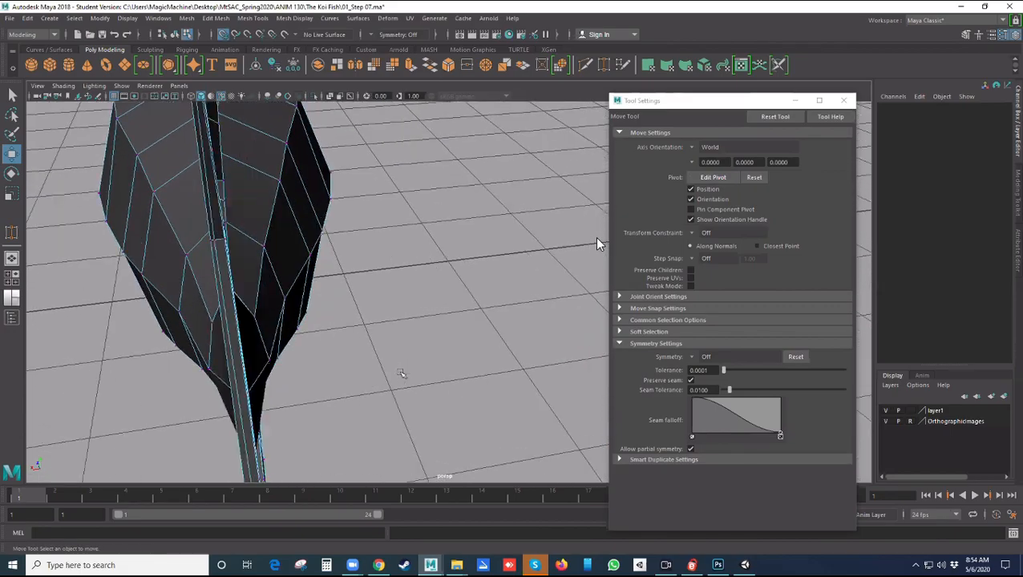
pyautogui.hotkey('ctrl', 'z')
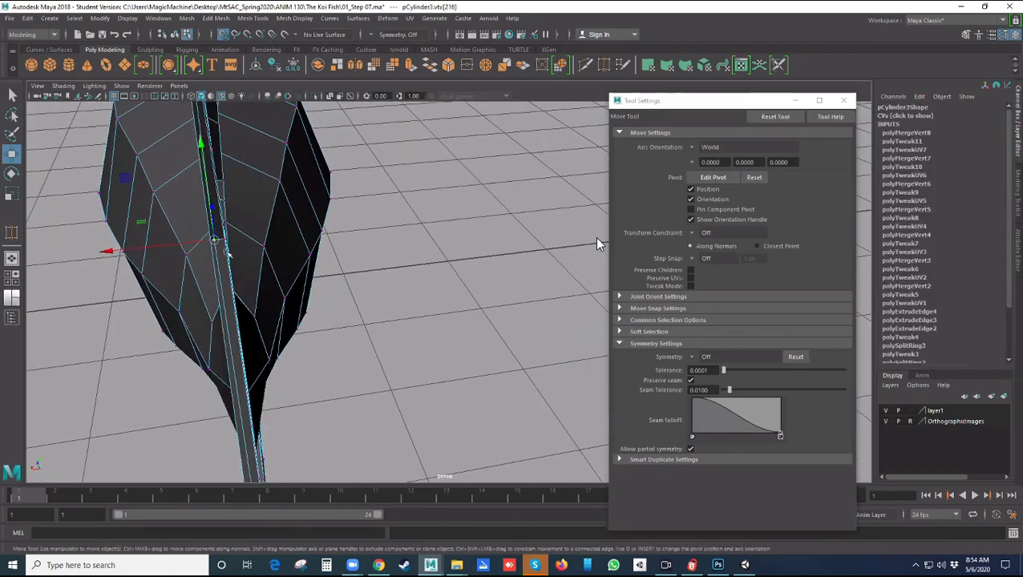
pyautogui.press('space')
pyautogui.click(210, 192)
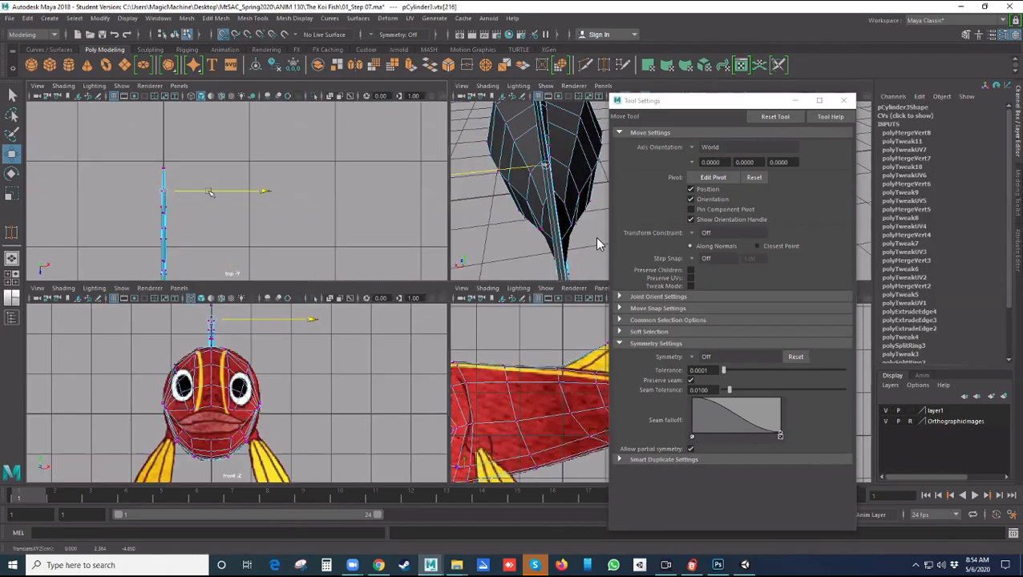
# Snap the trailing-edge vertex nearer the tail fin's lower tip along X onto the centre line and close the tool settings
pyautogui.moveTo(547, 209)
pyautogui.keyDown('alt'); pyautogui.mouseDown()
pyautogui.moveTo(567, 239)
pyautogui.moveTo(577, 220)
pyautogui.moveTo(552, 192)
pyautogui.mouseUp(); pyautogui.keyUp('alt')
pyautogui.click(576, 220)
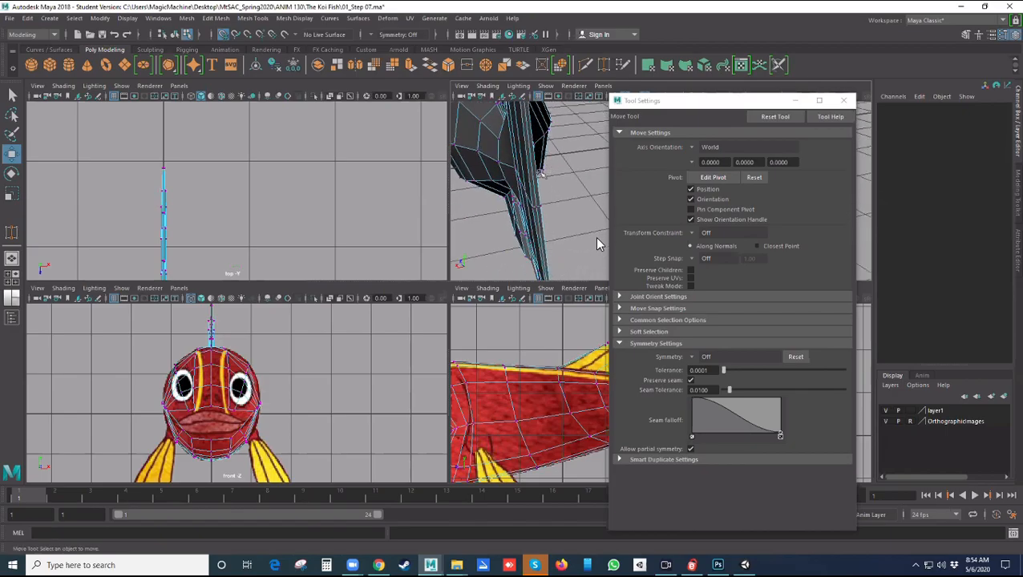
pyautogui.keyDown('alt'); pyautogui.moveTo(551, 193); pyautogui.dragTo(548, 185, button='middle'); pyautogui.keyUp('alt')
pyautogui.hotkey('ctrl', 'z')
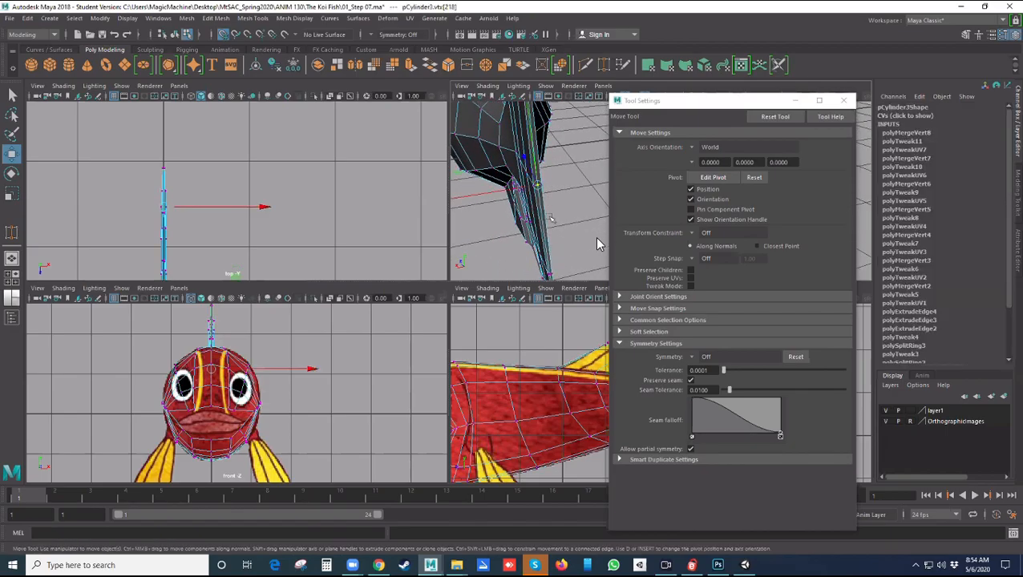
pyautogui.keyDown('alt'); pyautogui.moveTo(551, 218); pyautogui.dragTo(542, 179); pyautogui.keyUp('alt')
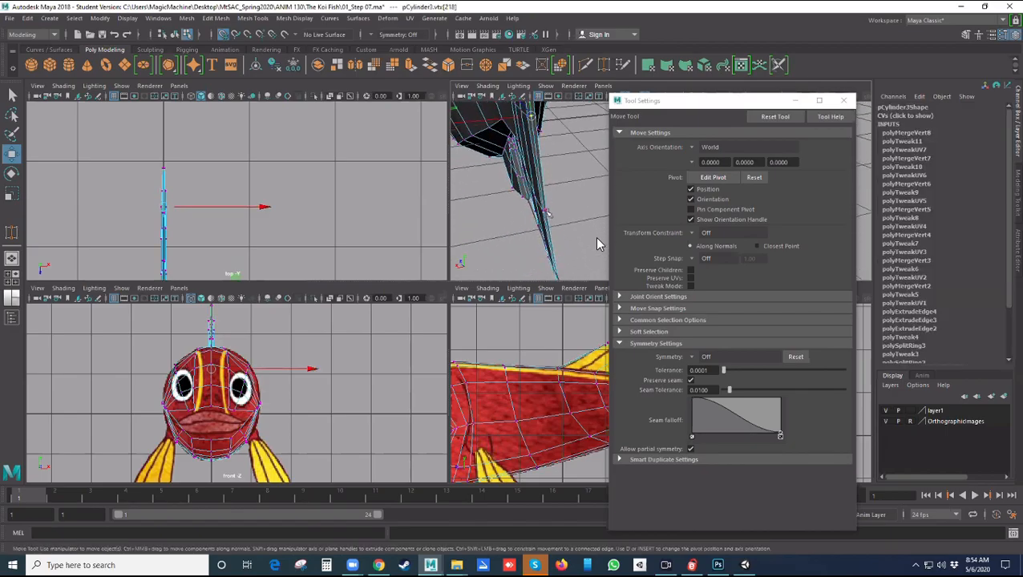
pyautogui.press('Left')
pyautogui.press('f')
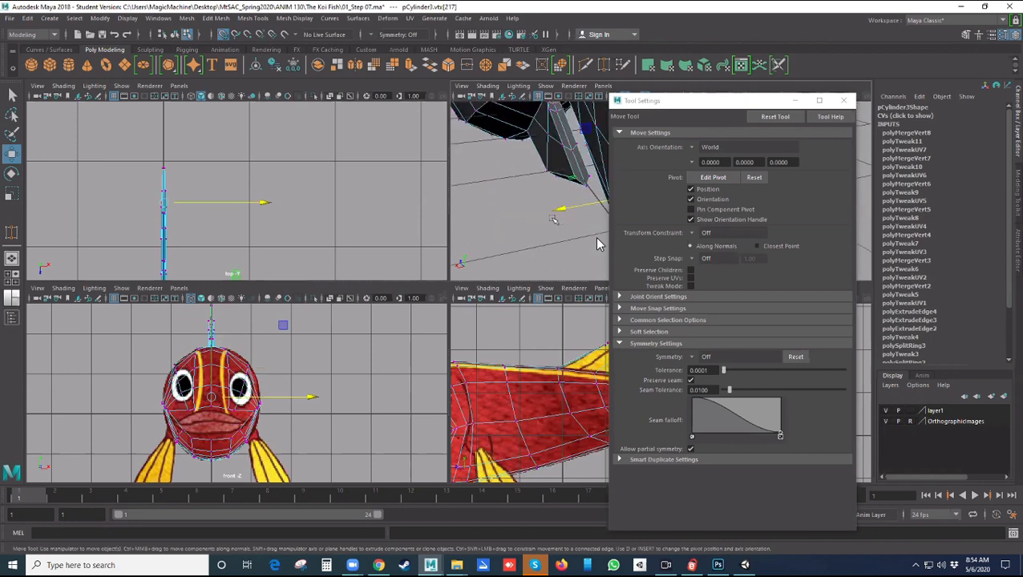
pyautogui.click(843, 100)
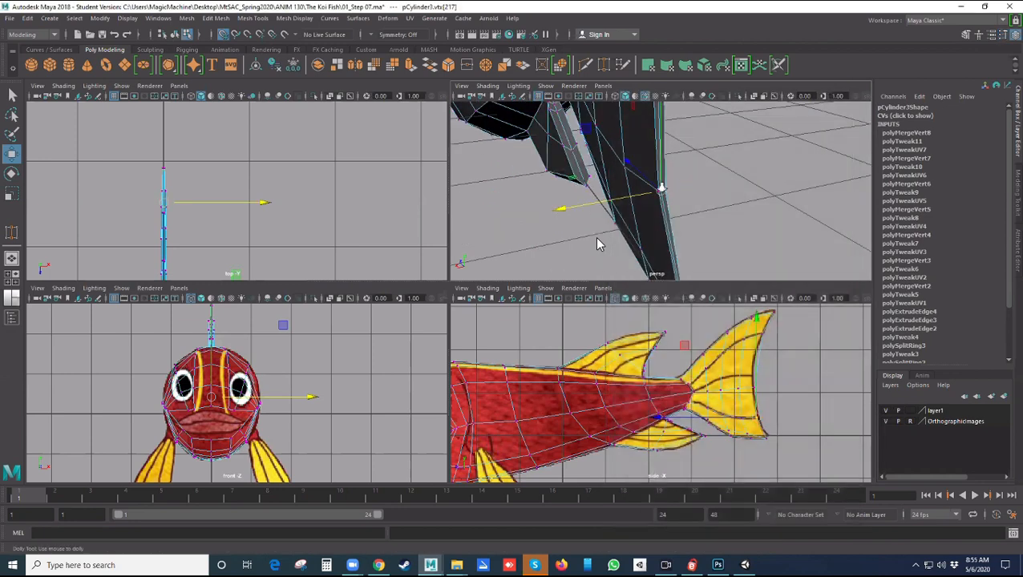
# Enlarge the side view and move the tail fin's upper and lower tip vertices onto the fin tips of the reference image
pyautogui.scroll(3, 598, 245)
pyautogui.scroll(5, 598, 245)
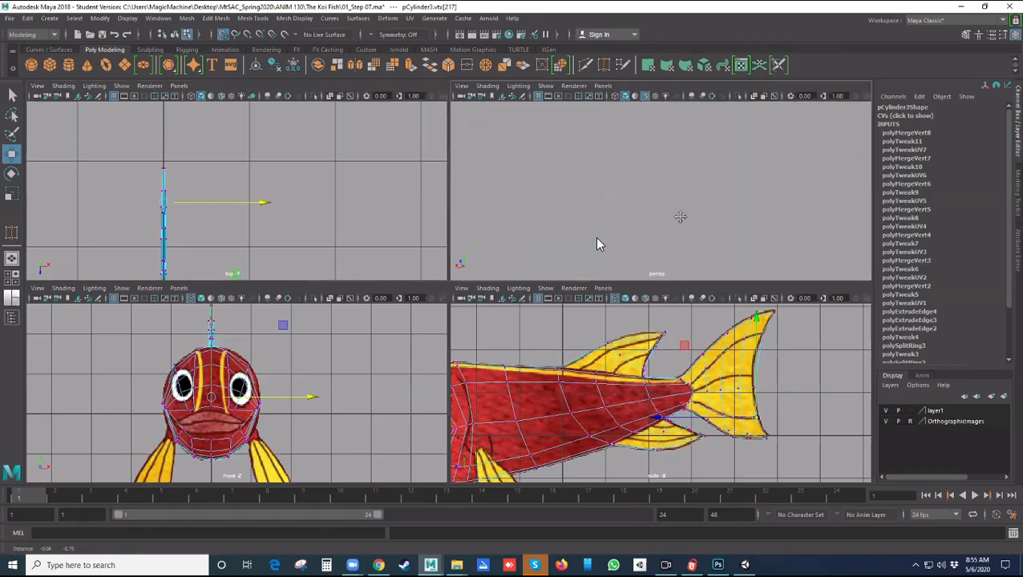
pyautogui.keyDown('alt'); pyautogui.moveTo(680, 216); pyautogui.dragTo(741, 240, button='middle'); pyautogui.keyUp('alt')
pyautogui.keyDown('alt'); pyautogui.moveTo(741, 240); pyautogui.dragTo(665, 215, button='right'); pyautogui.keyUp('alt')
pyautogui.keyDown('alt'); pyautogui.moveTo(665, 215); pyautogui.dragTo(652, 219); pyautogui.keyUp('alt')
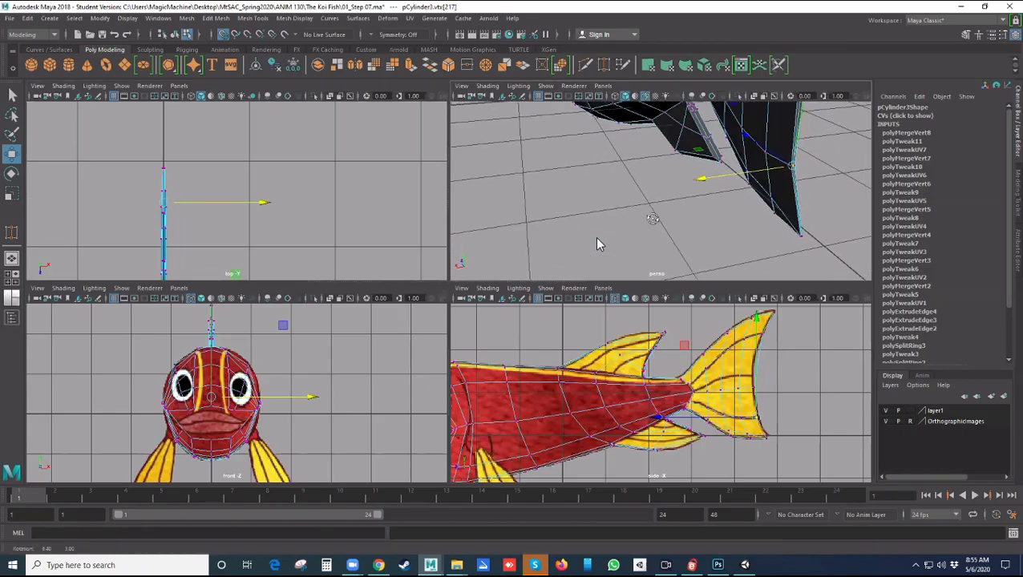
pyautogui.press('space')
pyautogui.press('space')
pyautogui.press('space')
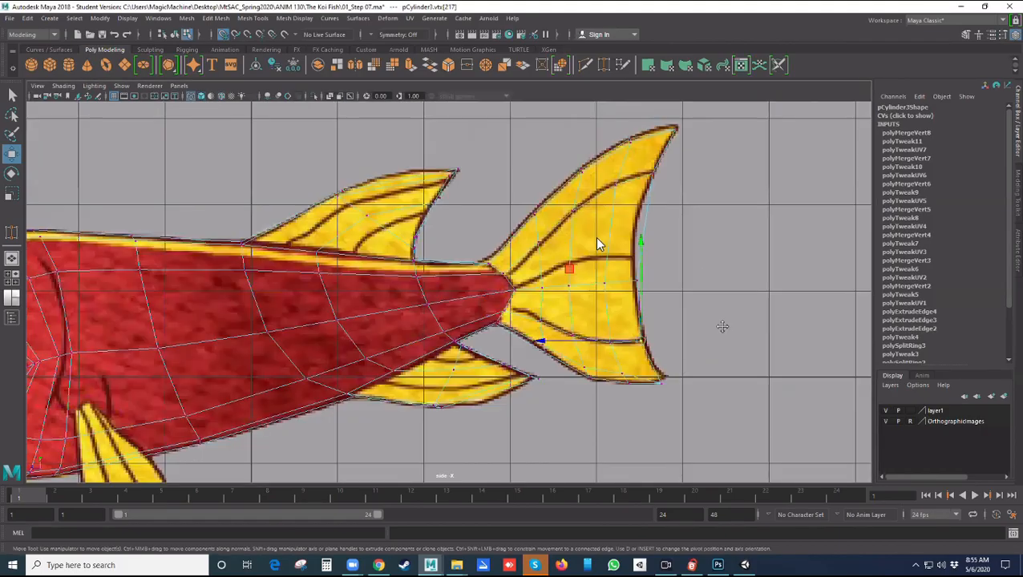
pyautogui.keyDown('alt'); pyautogui.moveTo(723, 326); pyautogui.dragTo(625, 363, button='middle'); pyautogui.keyUp('alt')
pyautogui.click(552, 187)
pyautogui.moveTo(571, 167); pyautogui.dragTo(589, 194)
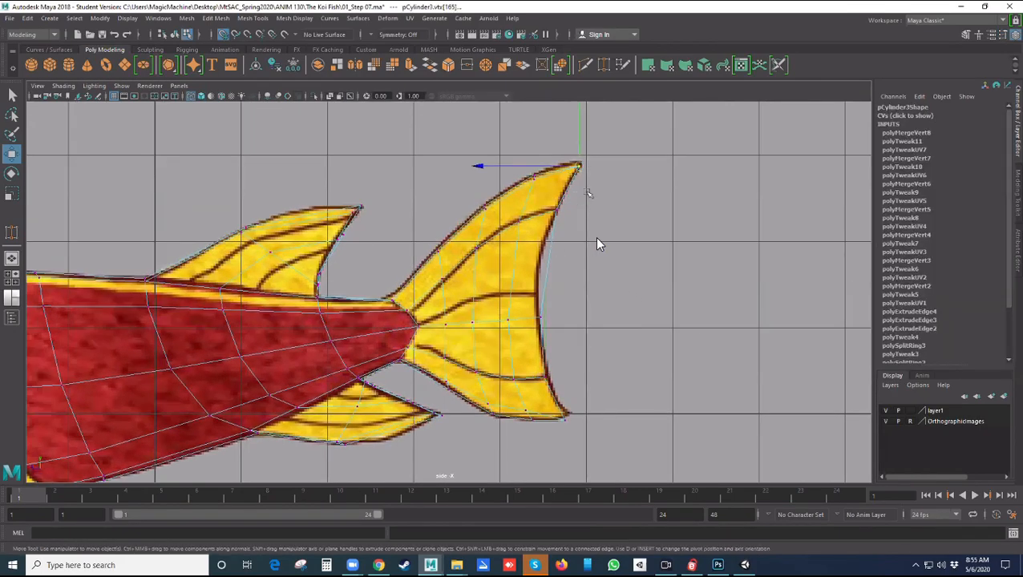
pyautogui.moveTo(579, 166); pyautogui.dragTo(582, 161)
pyautogui.moveTo(579, 403); pyautogui.dragTo(554, 426)
pyautogui.moveTo(565, 418); pyautogui.dragTo(570, 415)
pyautogui.click(598, 244)
# Move the three inner vertices near the tail fin's lower edge slightly outward toward the reference outline
pyautogui.scroll(5, 598, 244)
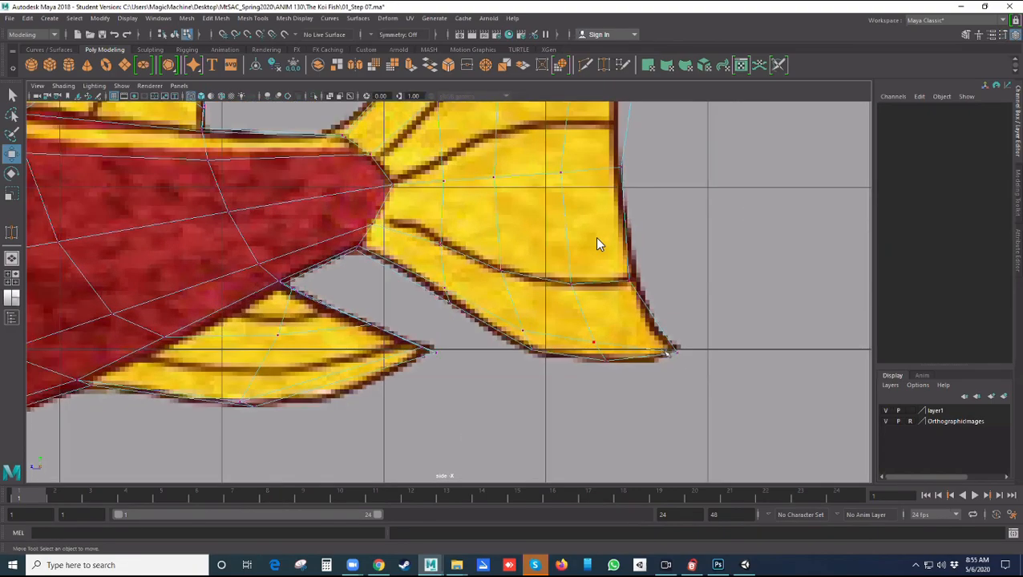
pyautogui.click(595, 341)
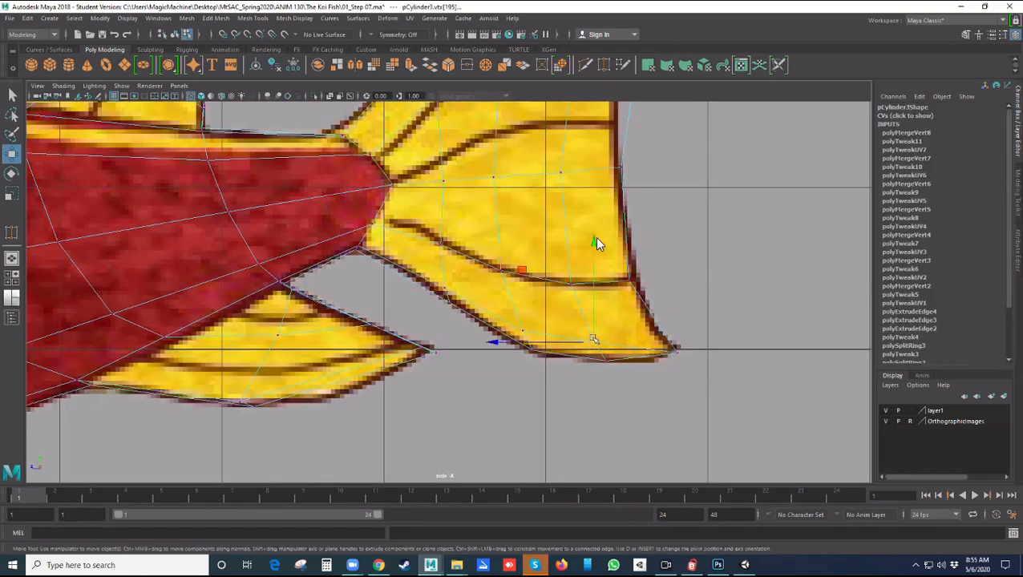
pyautogui.click(597, 244)
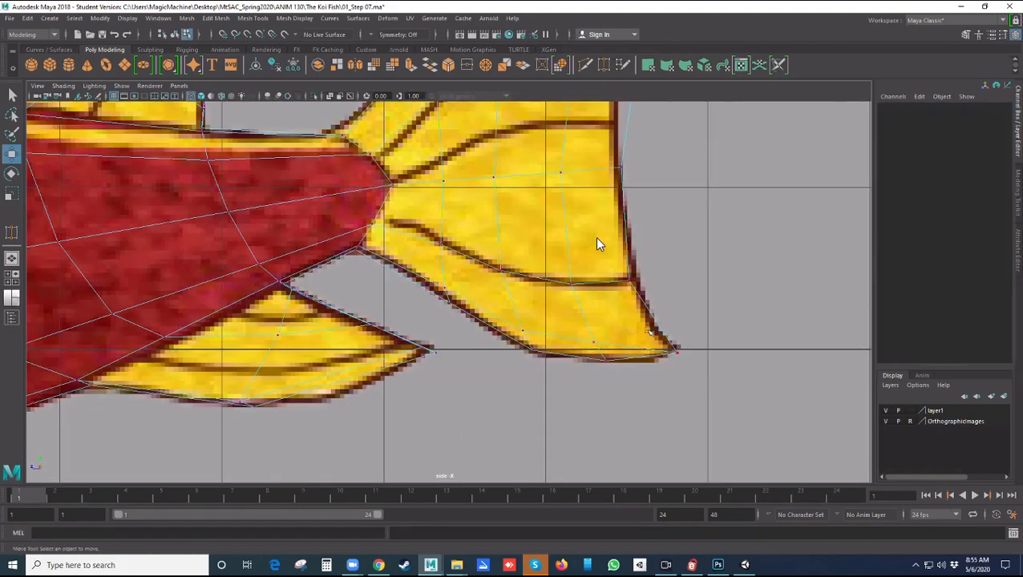
pyautogui.hotkey('ctrl', 'z')
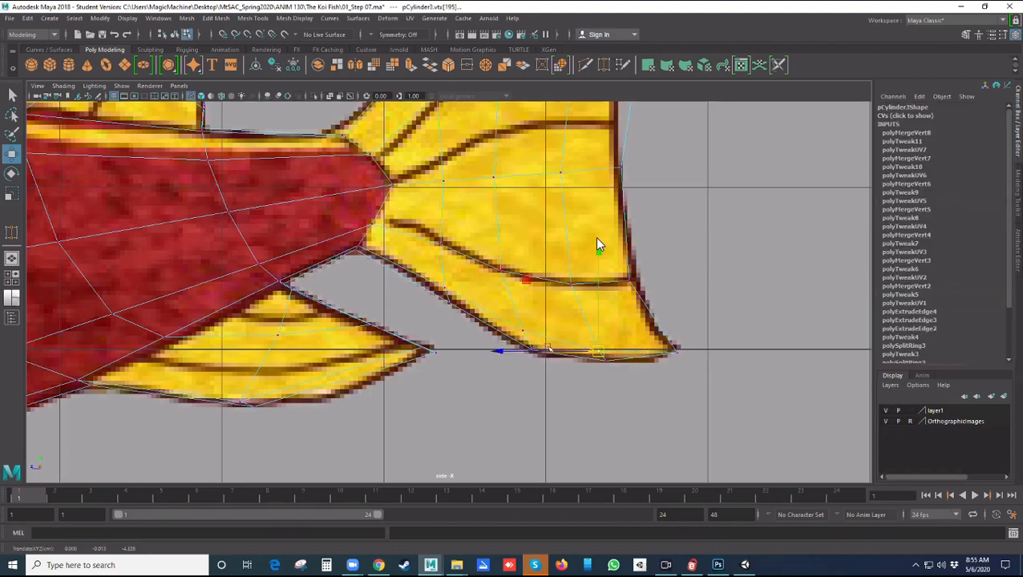
pyautogui.click(522, 333)
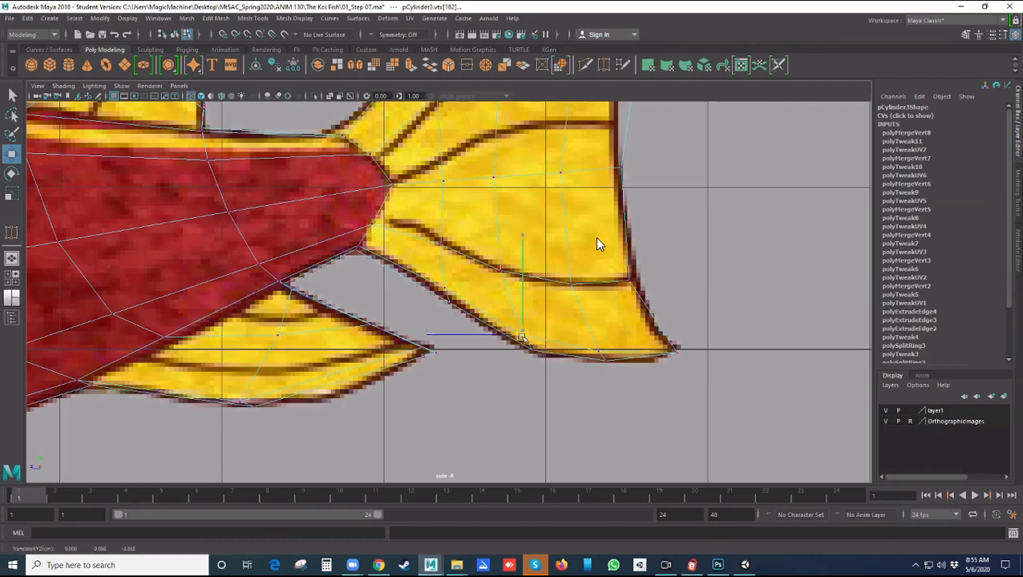
pyautogui.click(598, 244)
pyautogui.click(445, 289)
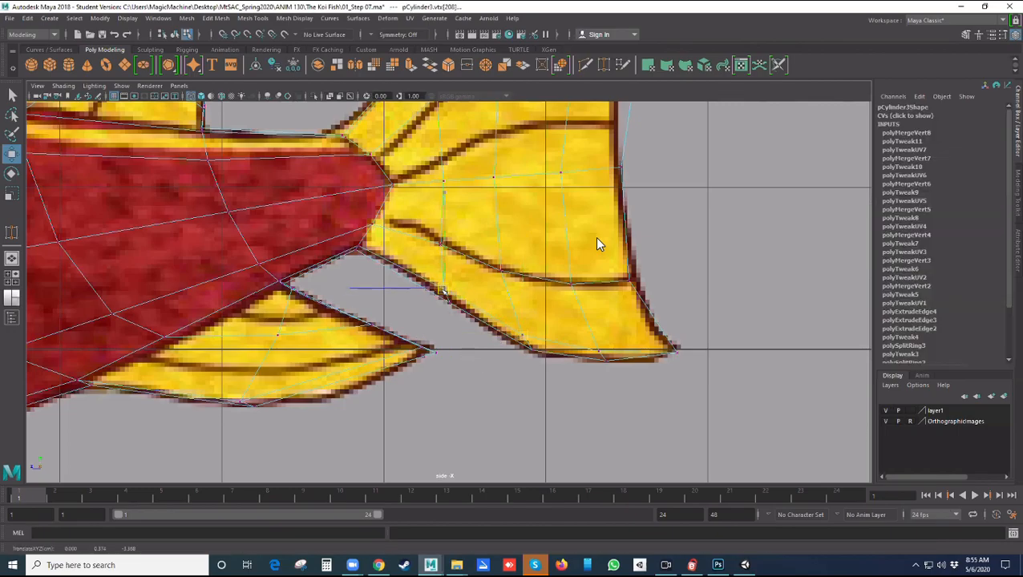
pyautogui.moveTo(445, 291); pyautogui.dragTo(446, 292)
pyautogui.click(670, 252)
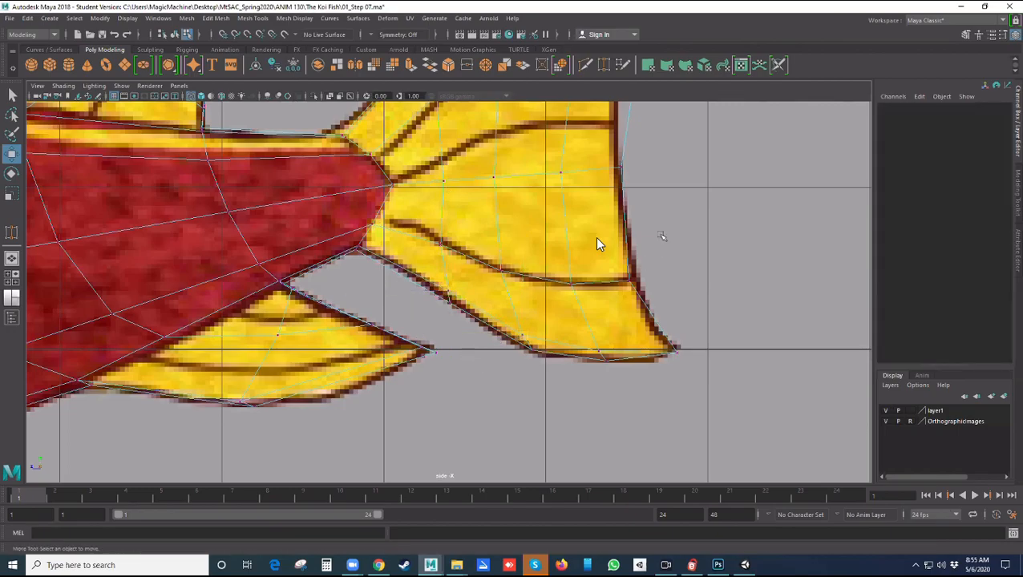
pyautogui.keyDown('alt'); pyautogui.moveTo(669, 190); pyautogui.dragTo(646, 303, button='middle'); pyautogui.keyUp('alt')
pyautogui.scroll(-8, 646, 303)
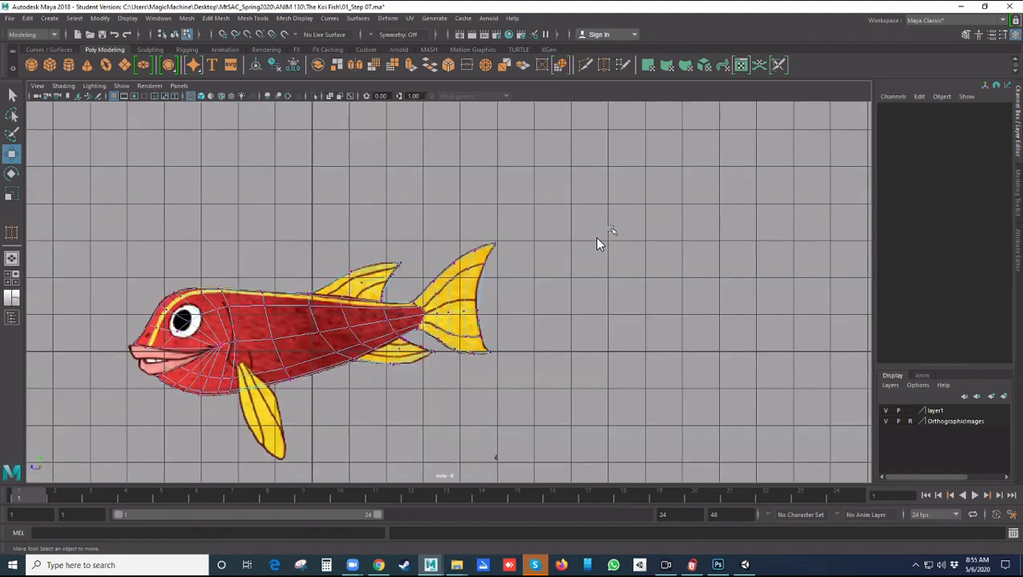
pyautogui.scroll(5, 597, 243)
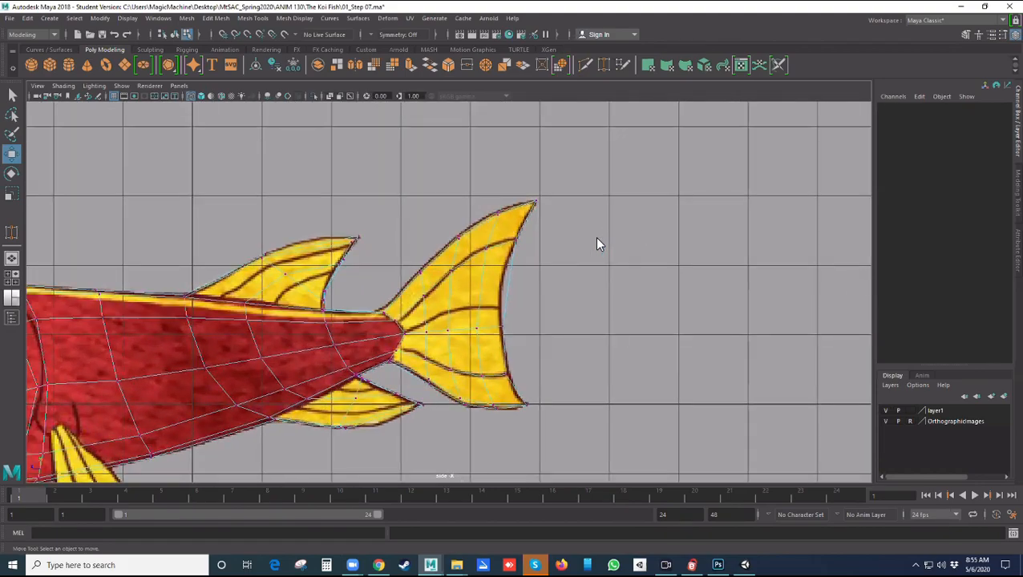